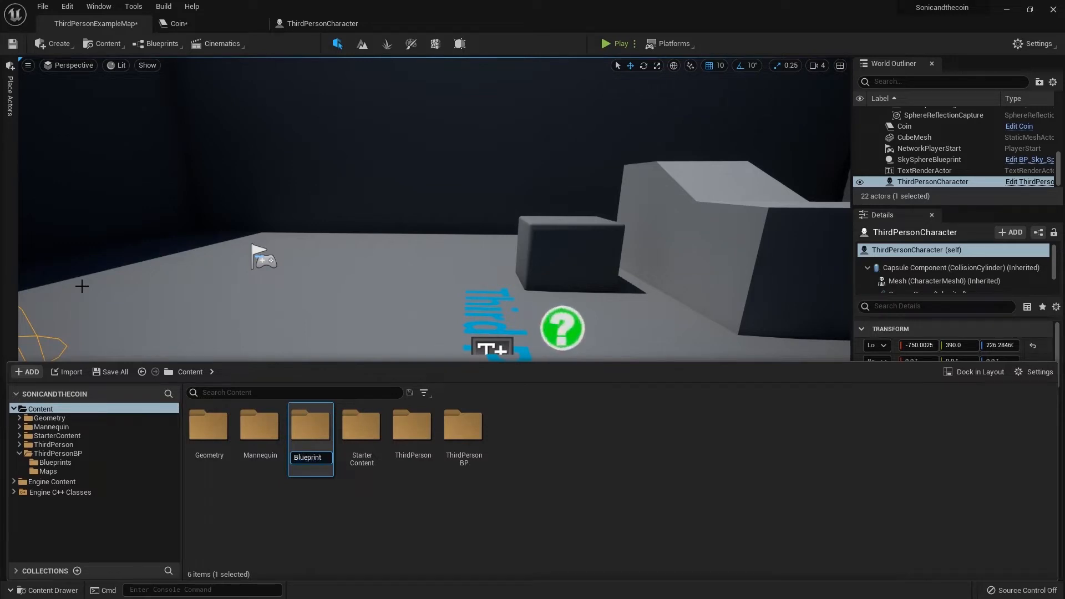
# Name the new folder in Content "Blueprints" and set its folder color to pink
pyautogui.write('s')
pyautogui.press('Return')
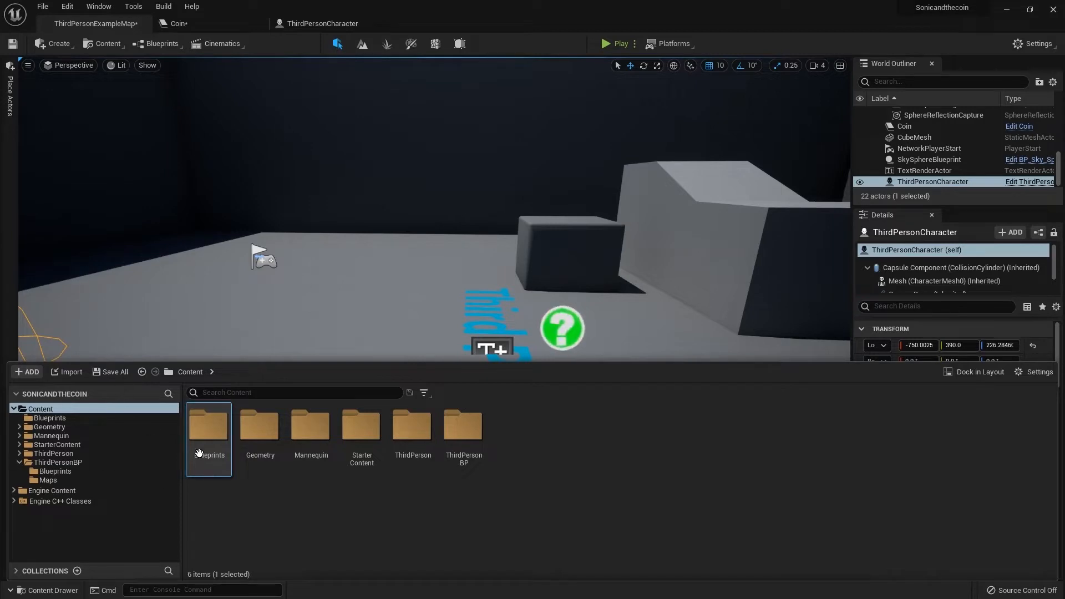
pyautogui.rightClick(207, 438)
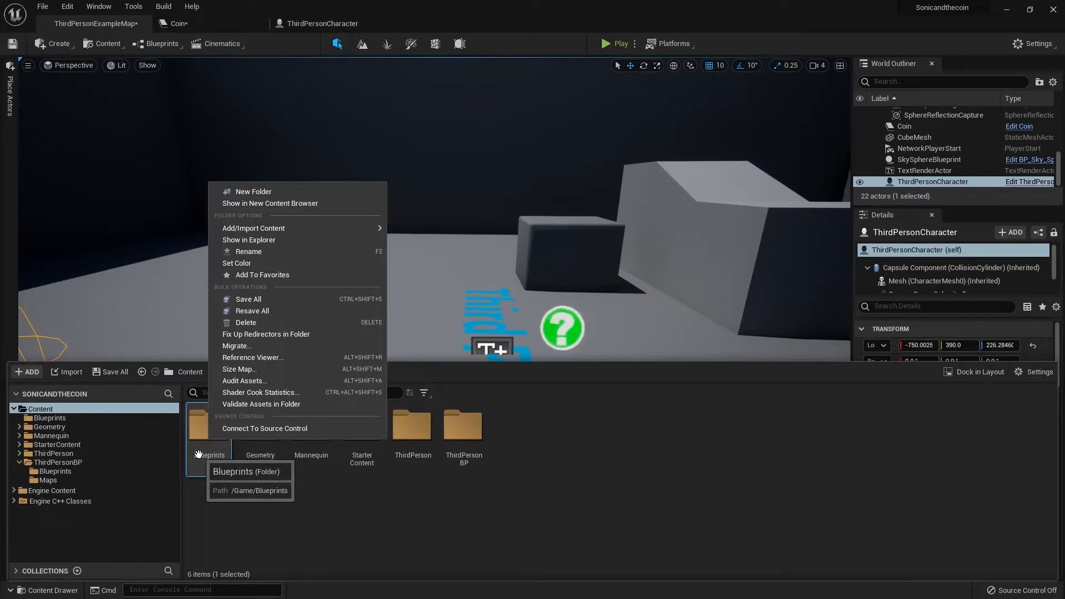
pyautogui.click(255, 264)
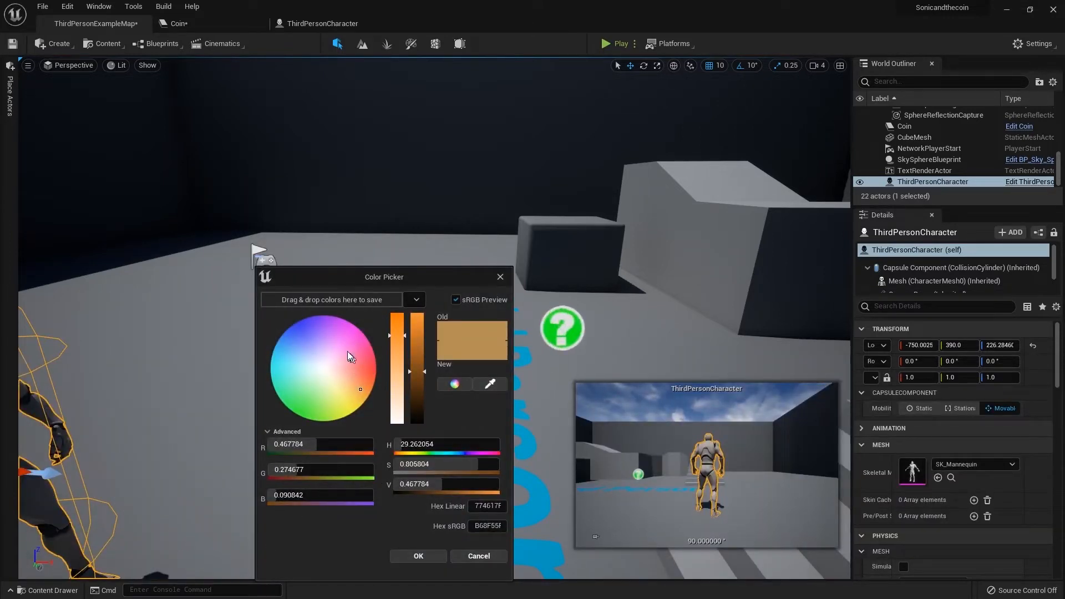
pyautogui.moveTo(348, 366); pyautogui.dragTo(358, 339)
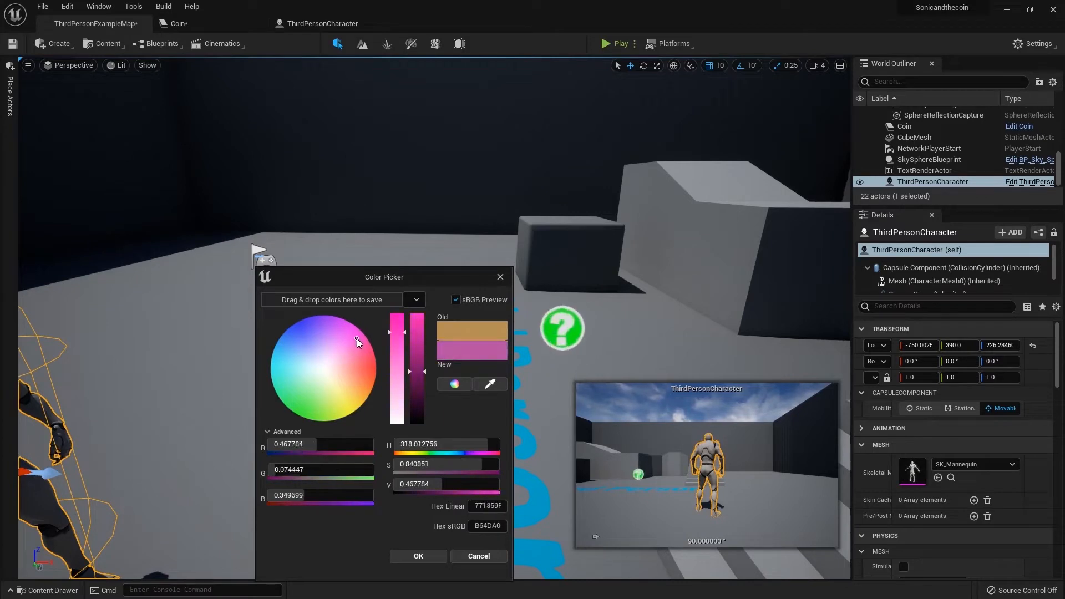
pyautogui.click(439, 558)
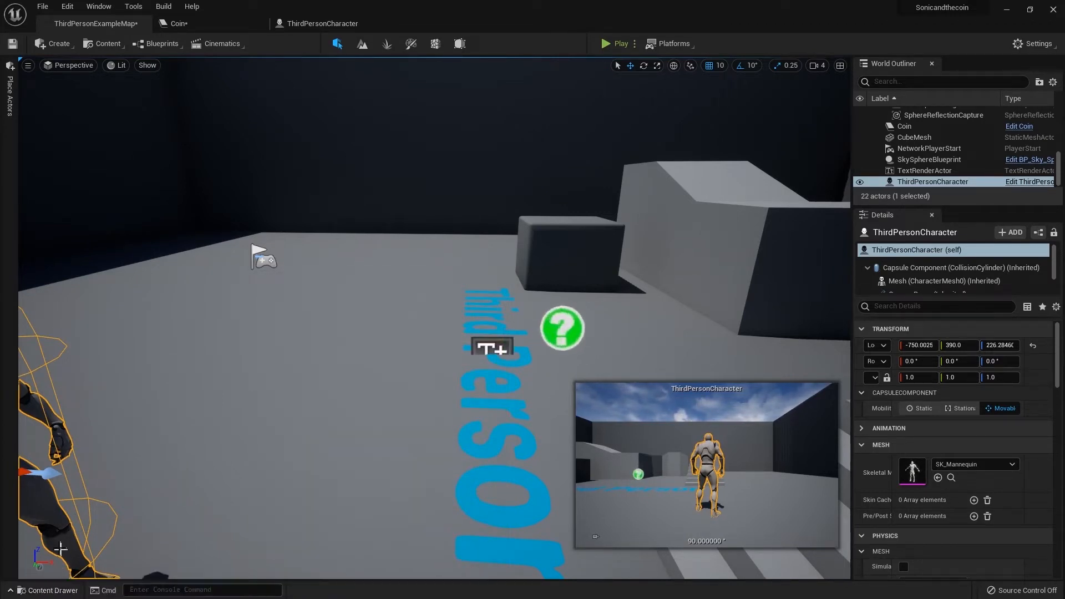
# Inside the pink Blueprints folder, create a Blueprint Class with Actor as its parent class, keeping the default name
pyautogui.click(39, 590)
pyautogui.click(42, 591)
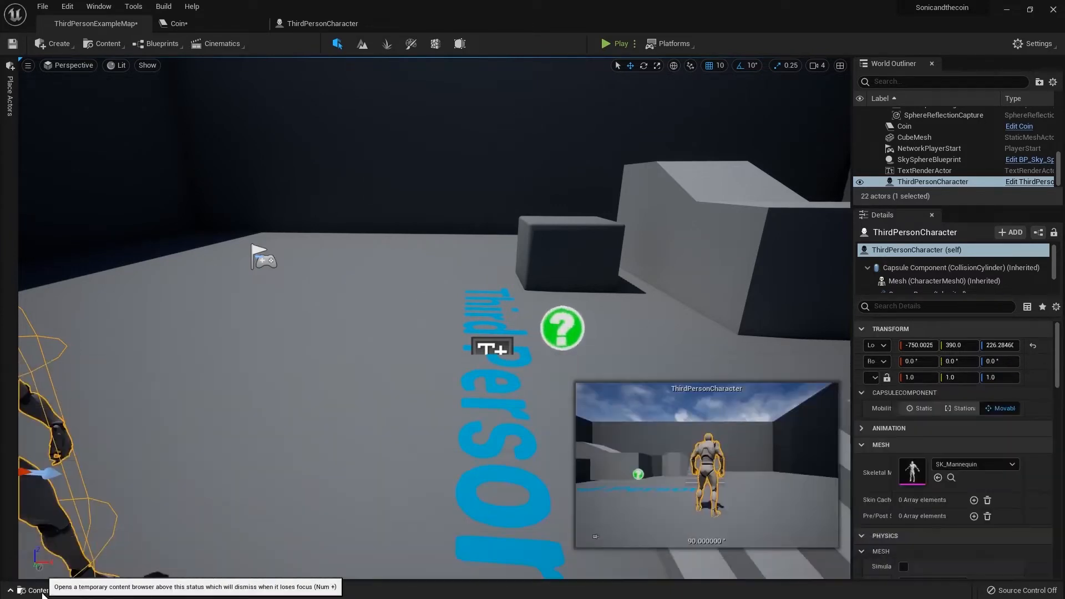
pyautogui.click(42, 594)
pyautogui.click(42, 594)
pyautogui.click(42, 594)
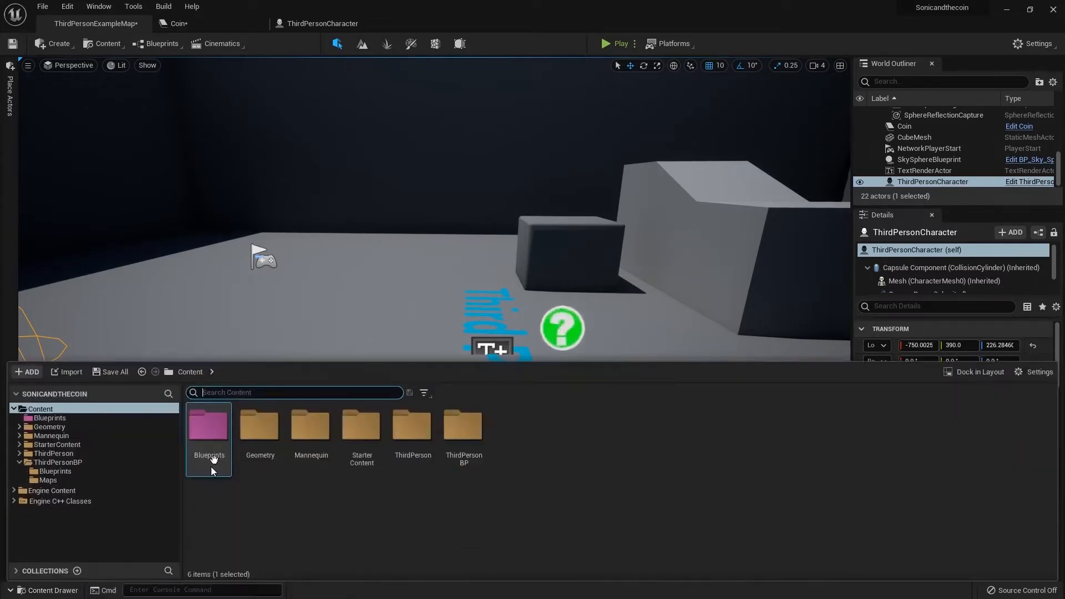
pyautogui.doubleClick(213, 460)
pyautogui.rightClick(288, 460)
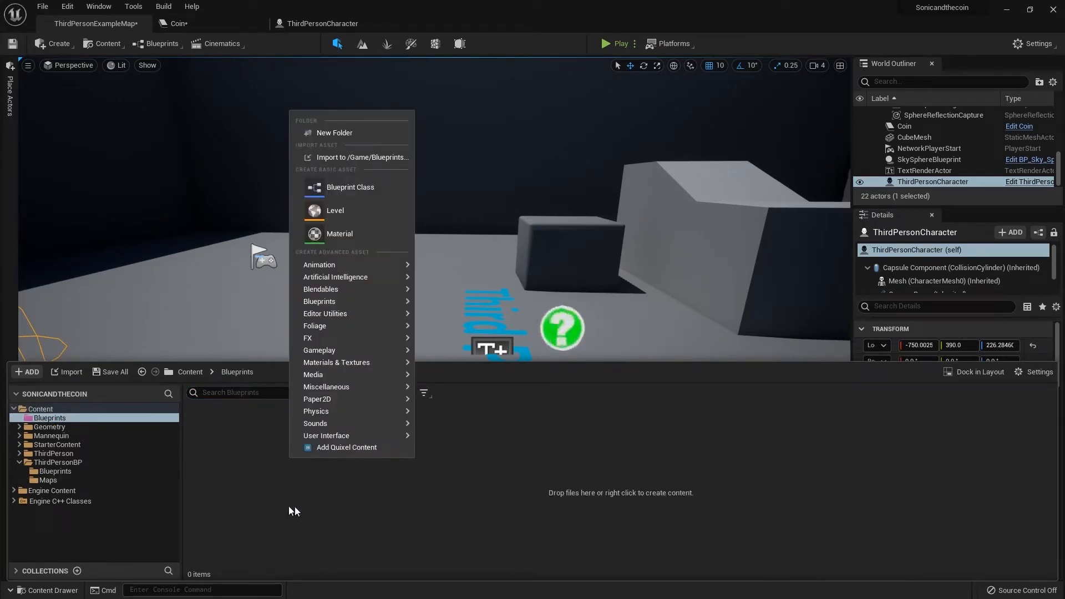
pyautogui.click(326, 189)
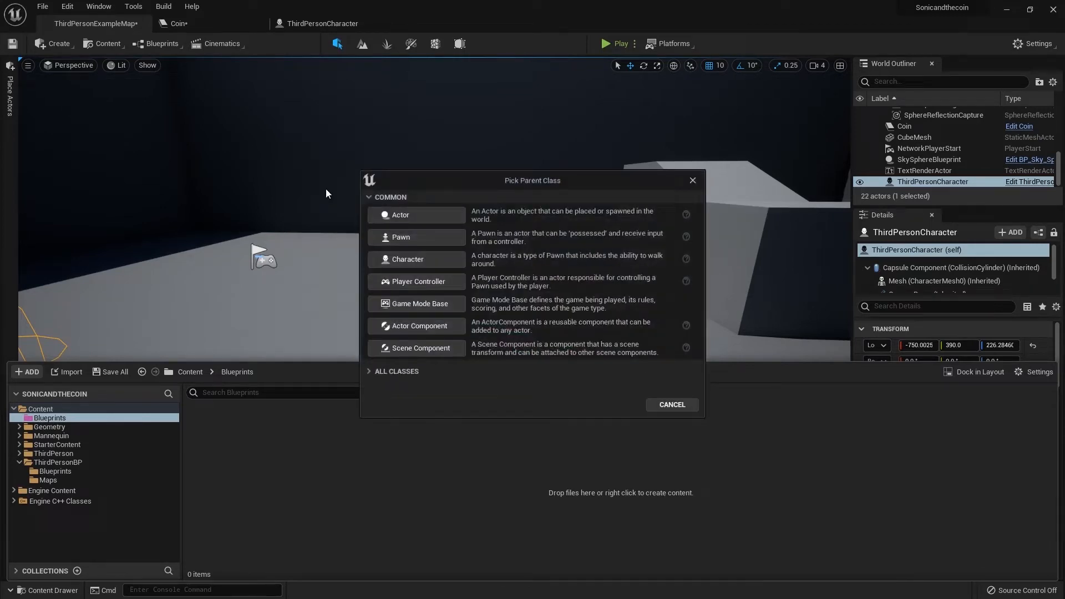
pyautogui.click(398, 217)
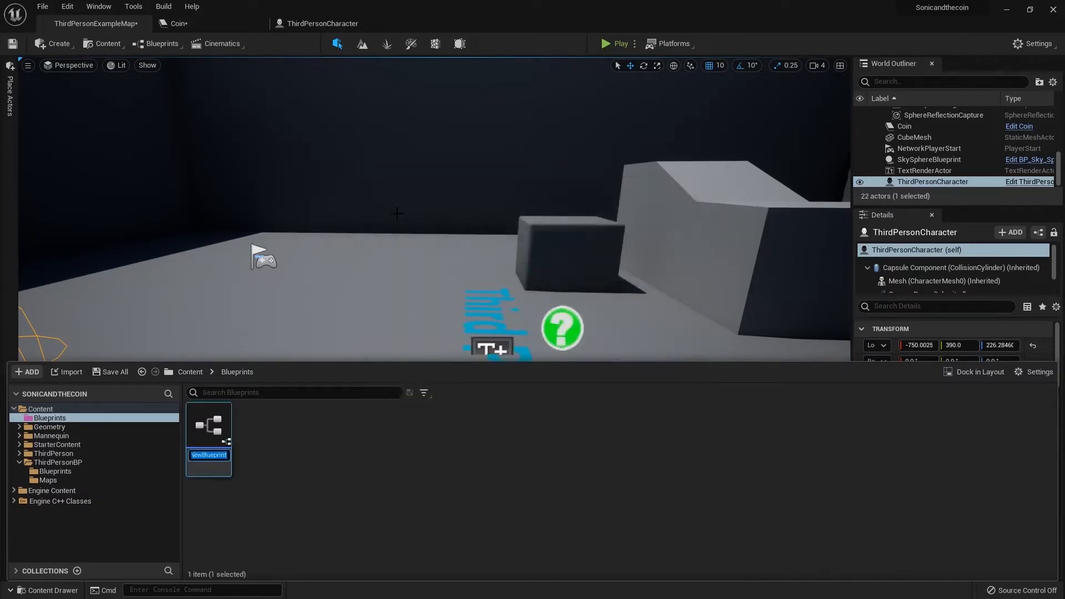
pyautogui.press('Return')
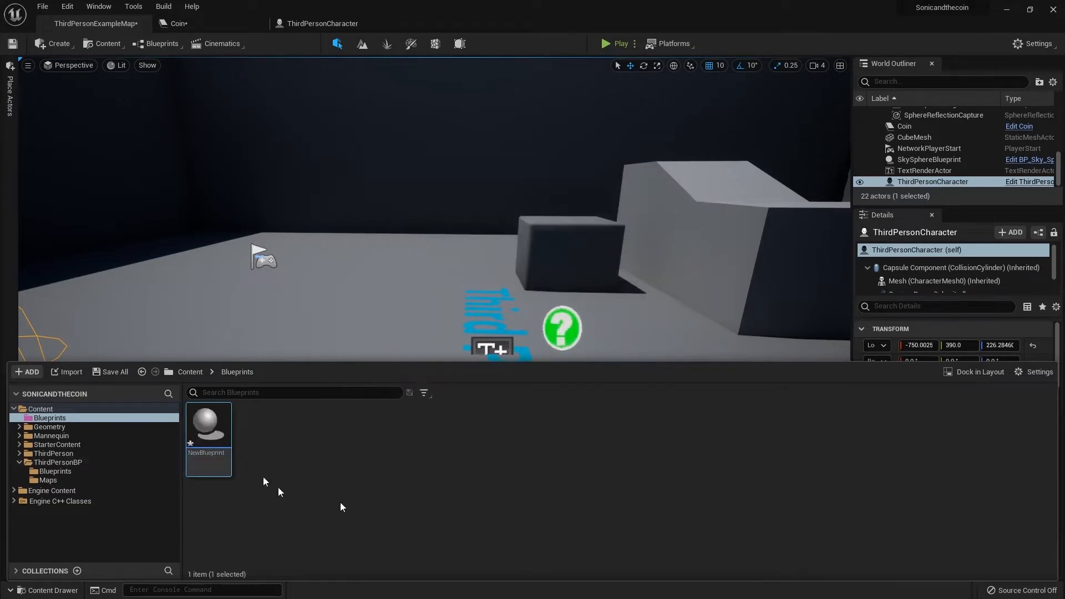
# Create a second Blueprint Class in the Blueprints folder with Character as its parent class
pyautogui.rightClick(376, 461)
pyautogui.click(425, 187)
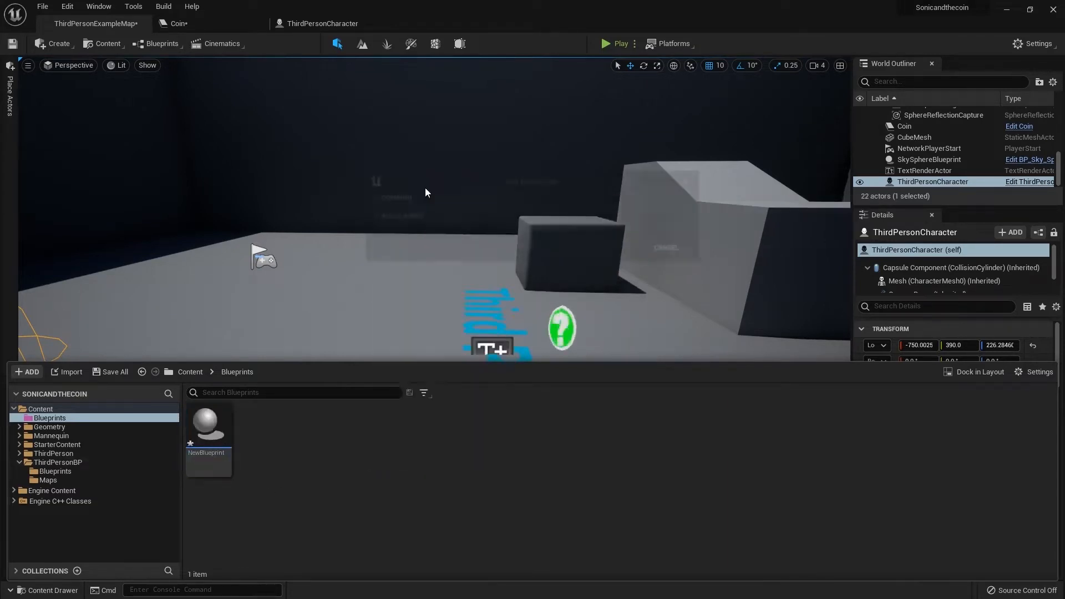
pyautogui.click(402, 262)
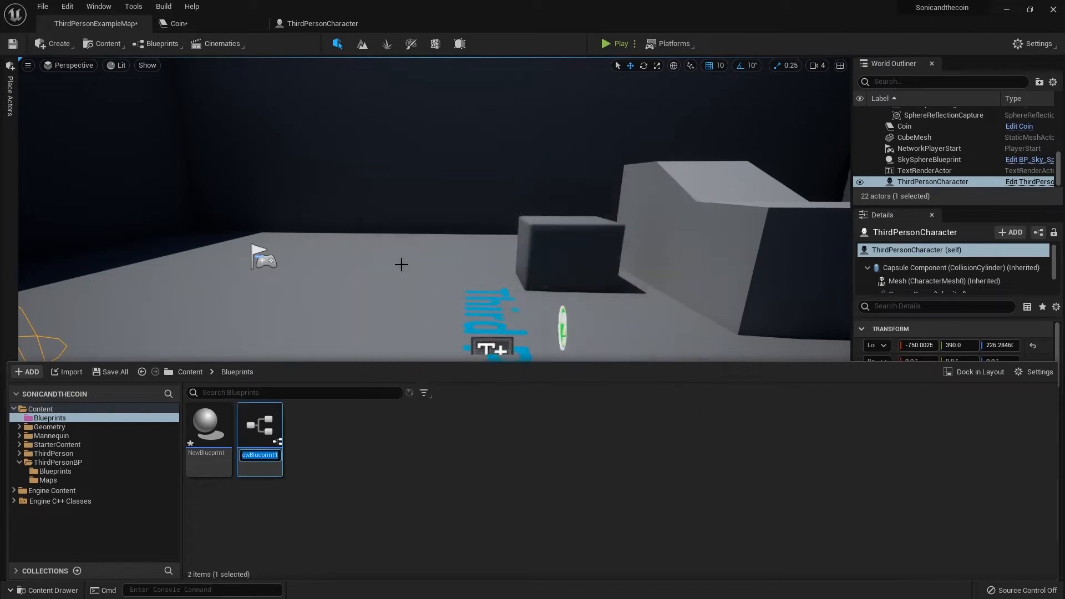
pyautogui.rightClick(215, 446)
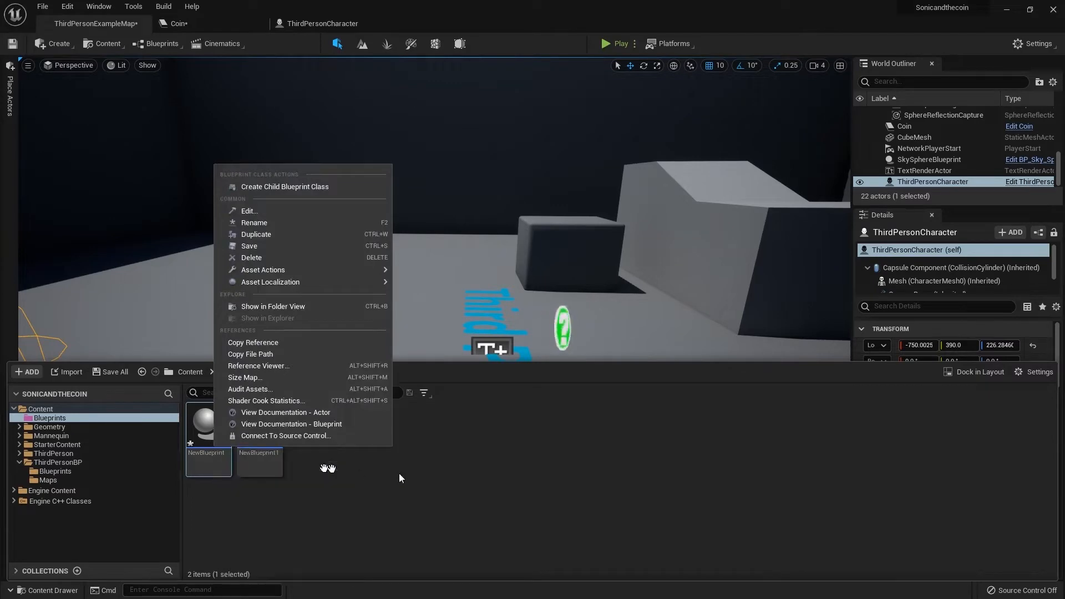
pyautogui.click(335, 471)
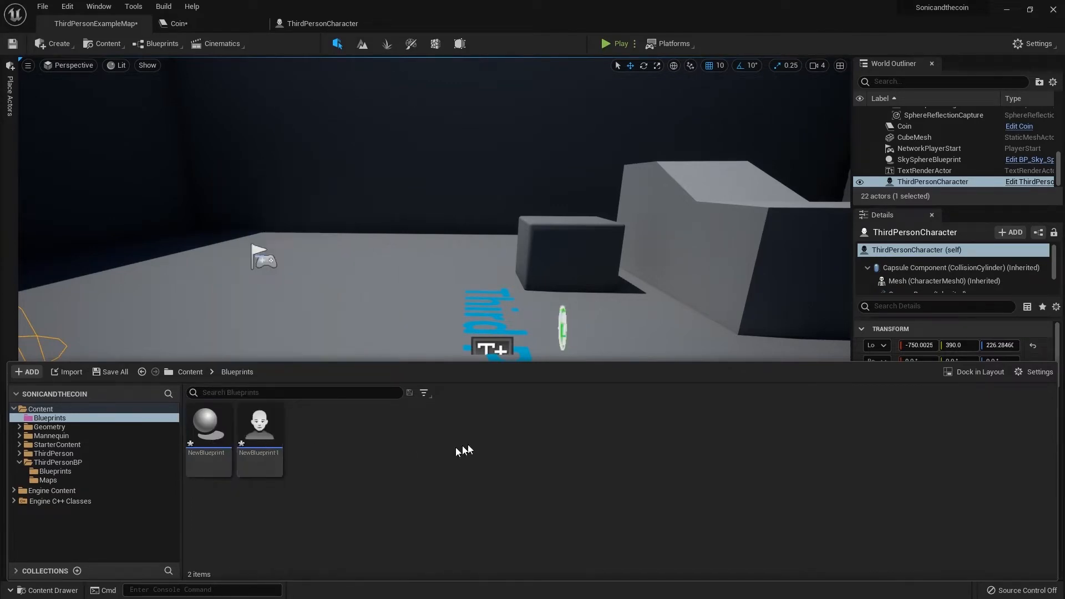
pyautogui.moveTo(464, 310); pyautogui.dragTo(472, 274, button='right')
pyautogui.hotkey('ctrl', 'space')
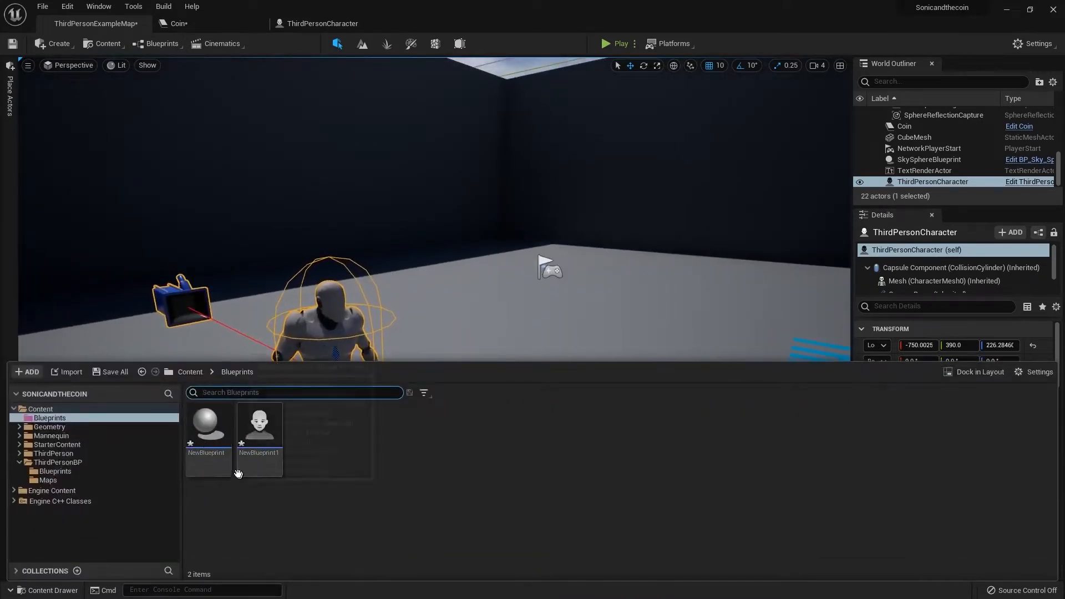
pyautogui.rightClick(209, 439)
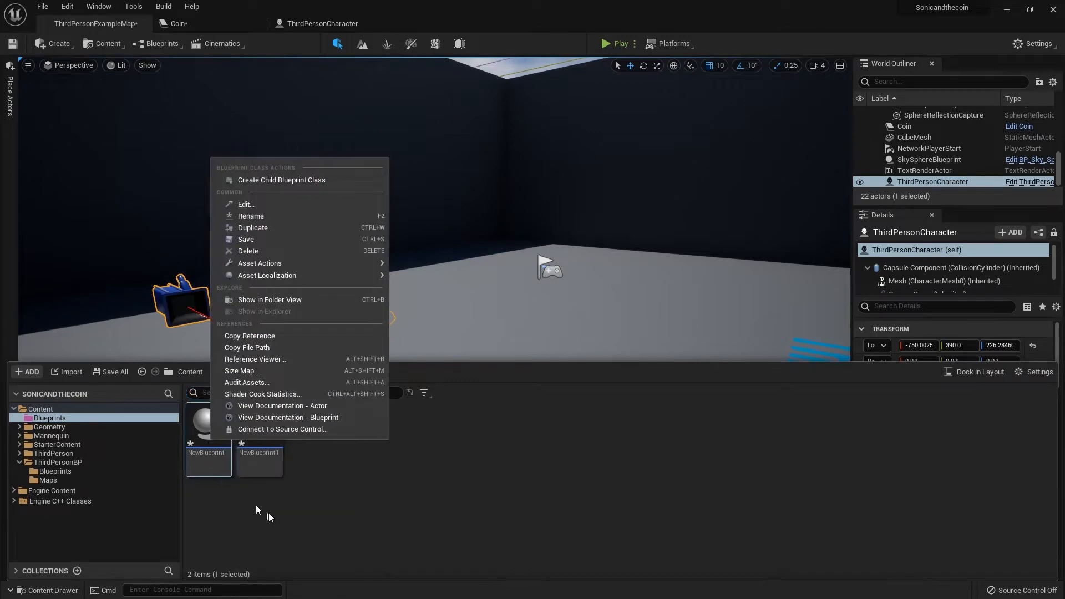
pyautogui.click(270, 510)
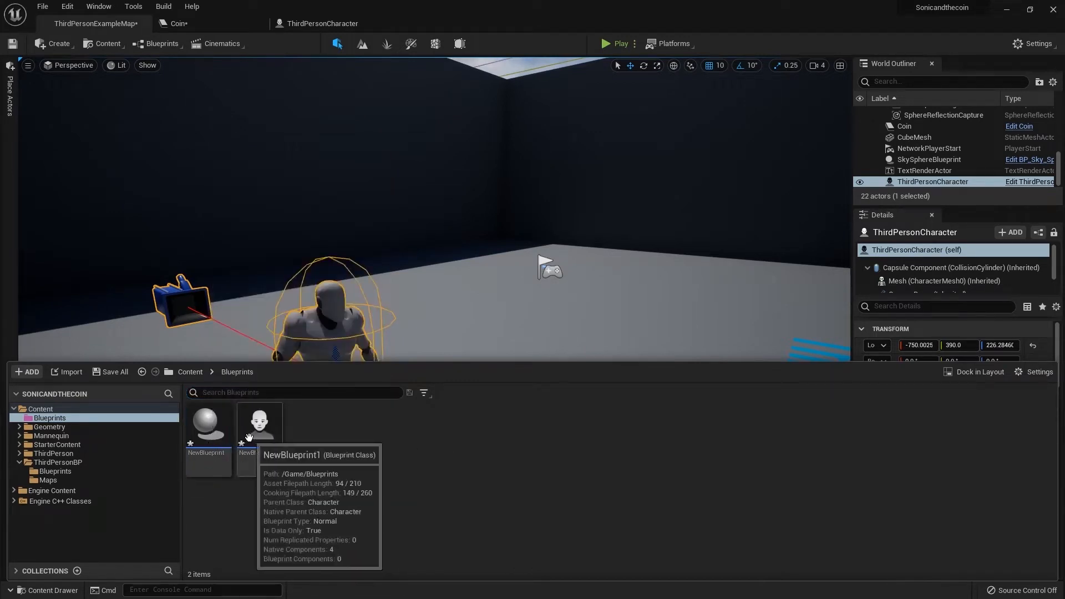
# Rename the Character-based Blueprint in the Blueprints folder to "Character"
pyautogui.rightClick(249, 438)
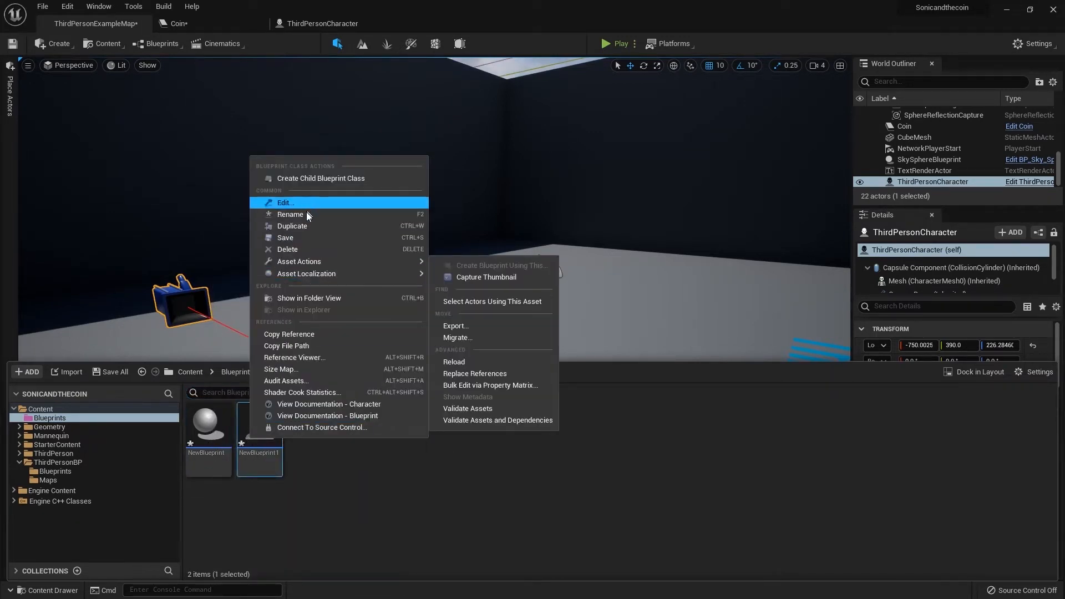
pyautogui.click(301, 214)
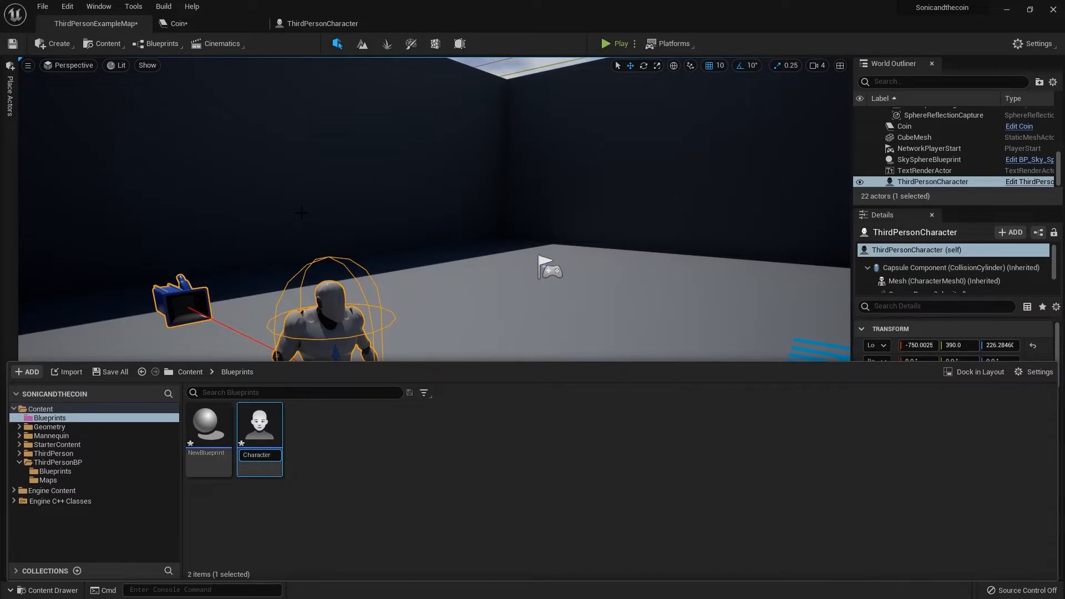
pyautogui.press('Return')
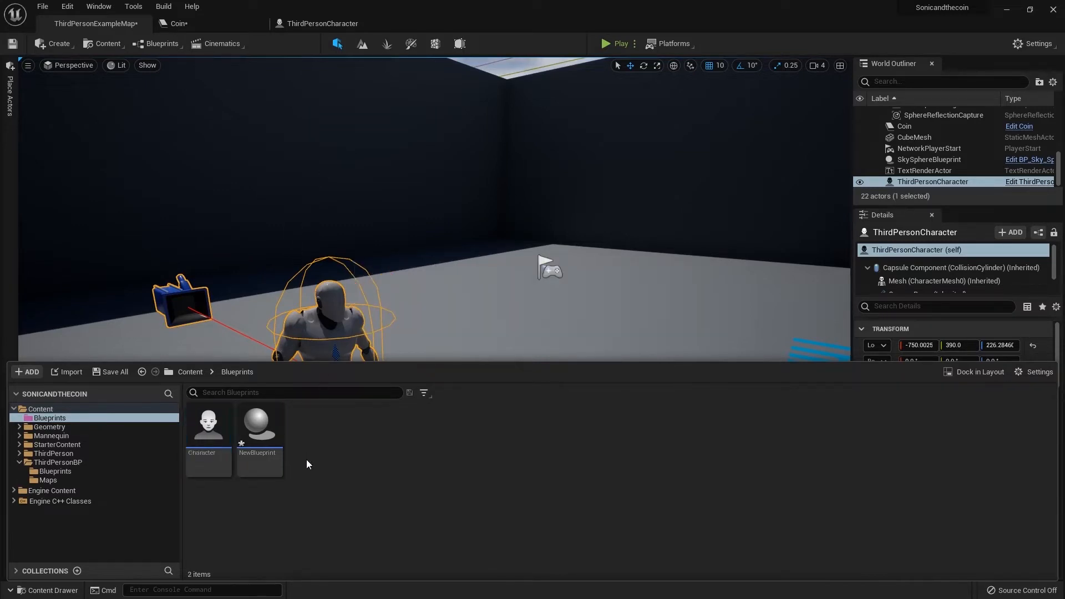
# Rename the Actor-based Blueprint in the Blueprints folder to "Actor"
pyautogui.rightClick(262, 442)
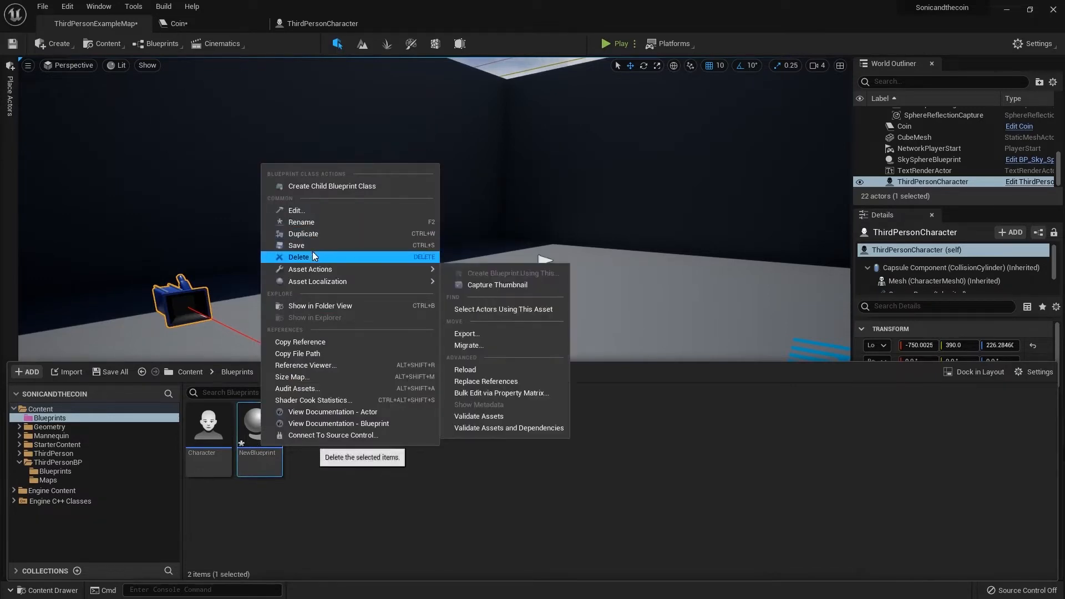
pyautogui.click(311, 222)
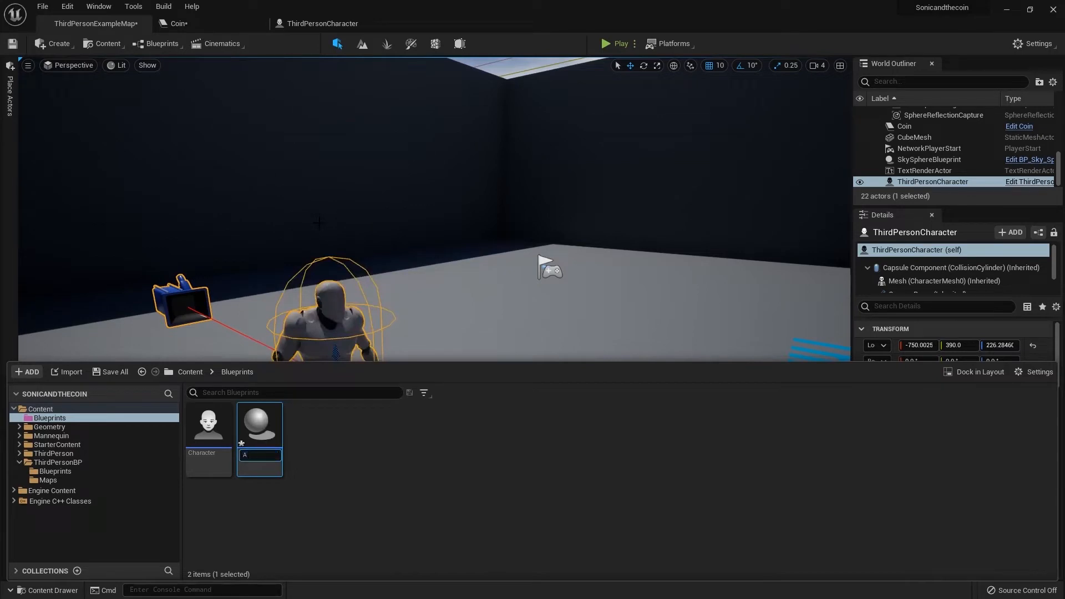
pyautogui.write('Actor')
pyautogui.press('Return')
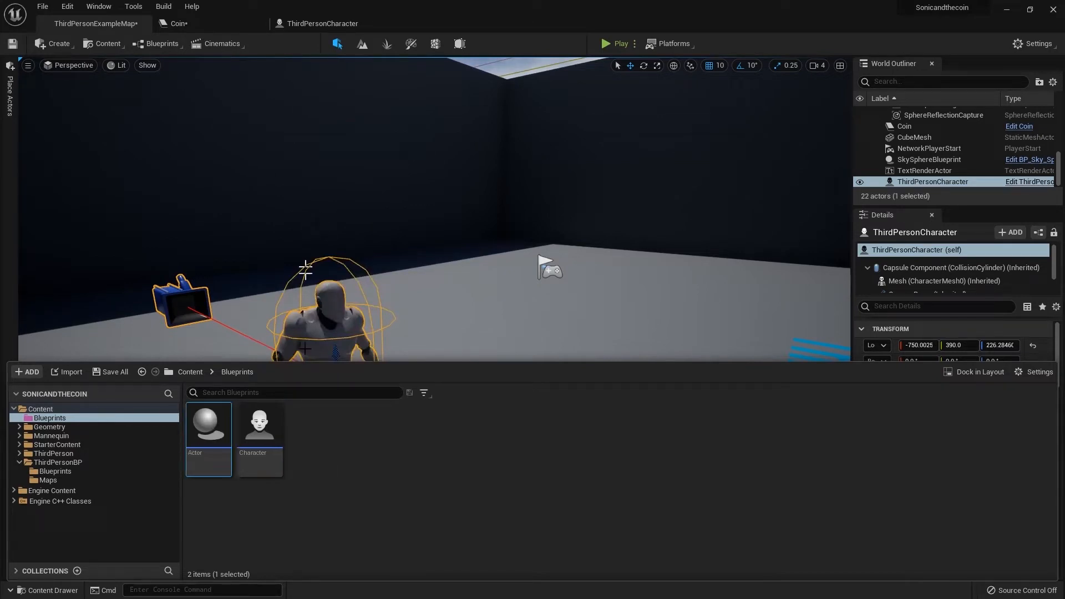
pyautogui.click(308, 491)
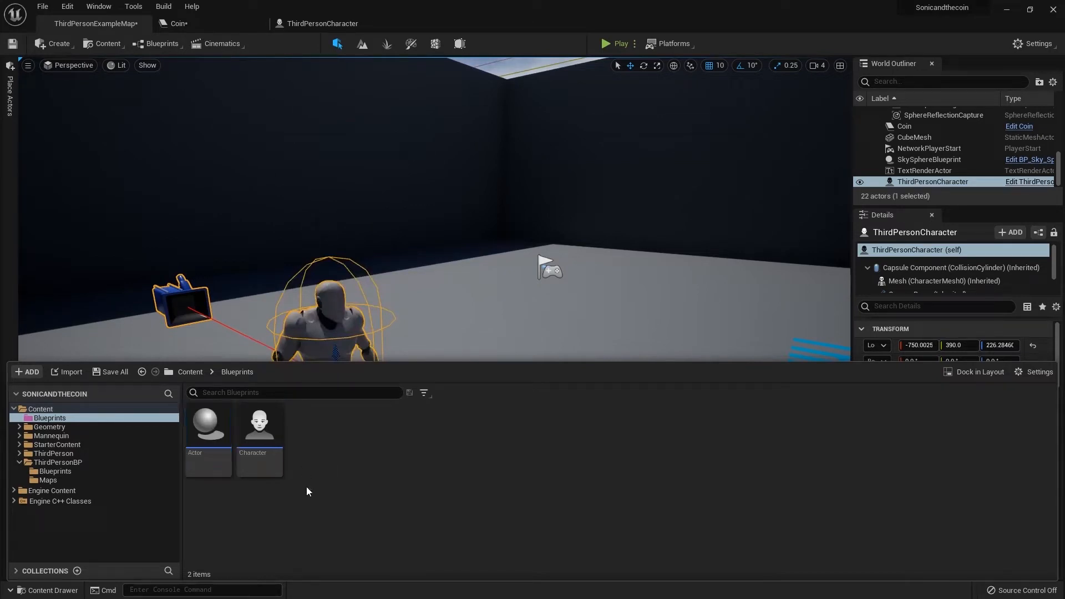
# Open the Actor Blueprint and detach its editor into a separate floating window
pyautogui.doubleClick(200, 434)
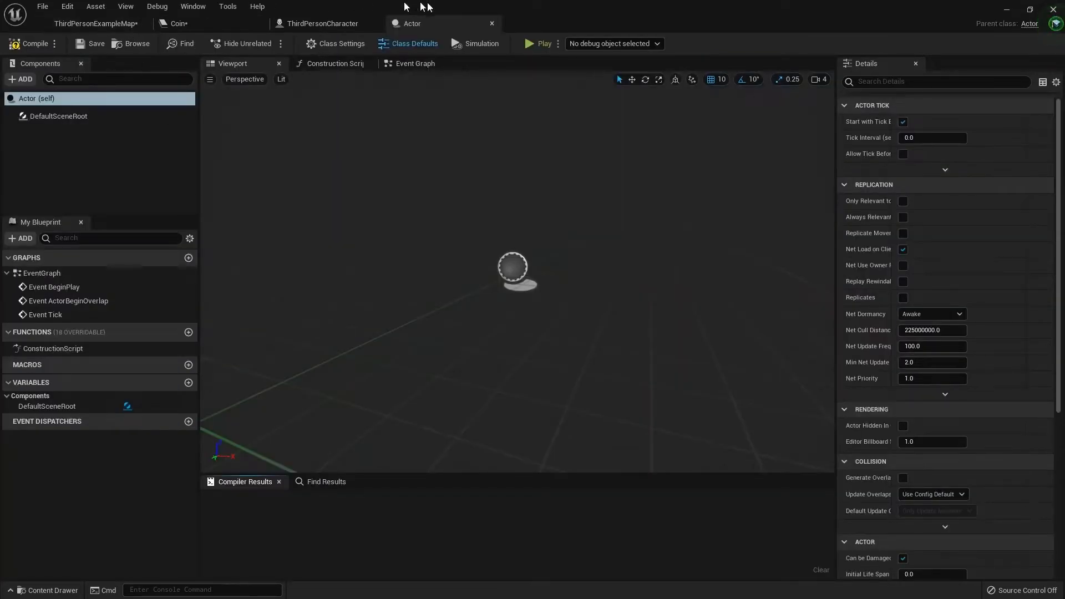
pyautogui.click(492, 23)
pyautogui.moveTo(390, 192); pyautogui.dragTo(279, 179)
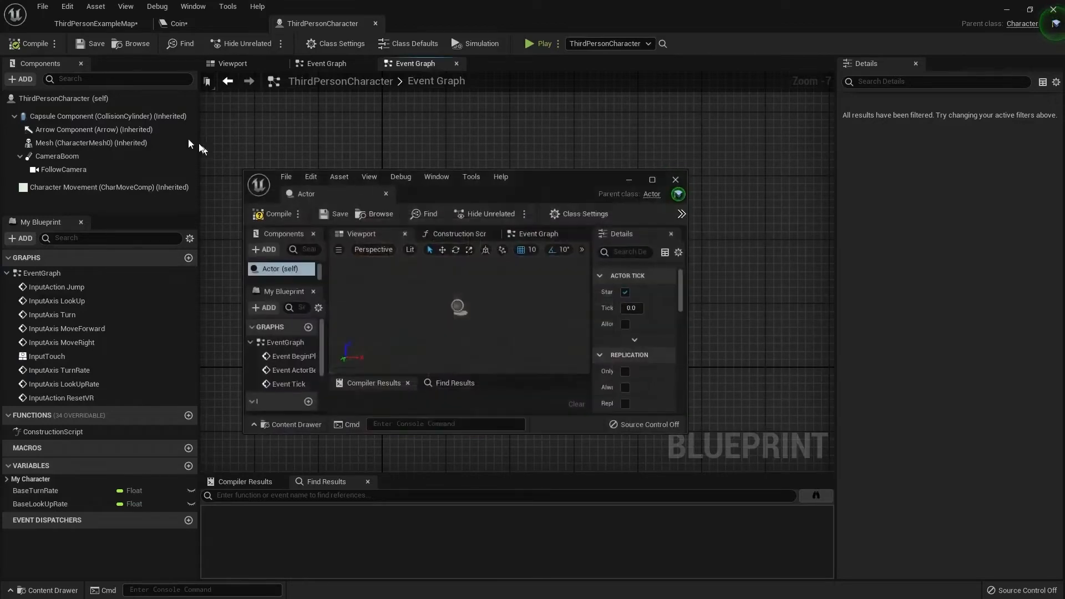
# Open the Character Blueprint, dock its editor beside Actor in the floating window, and maximize that window
pyautogui.click(90, 25)
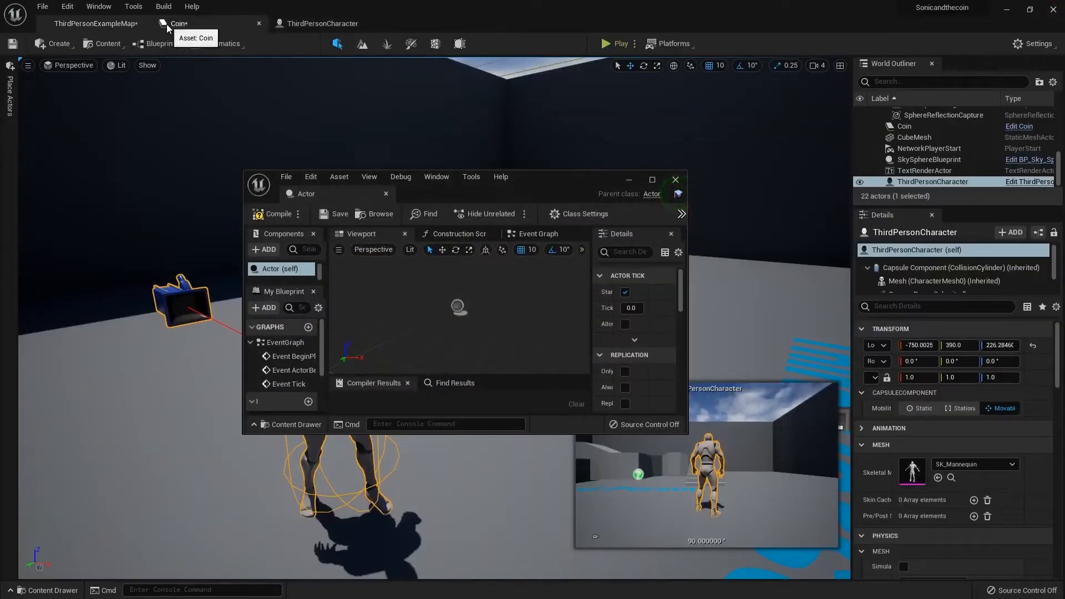
pyautogui.click(179, 23)
pyautogui.click(79, 26)
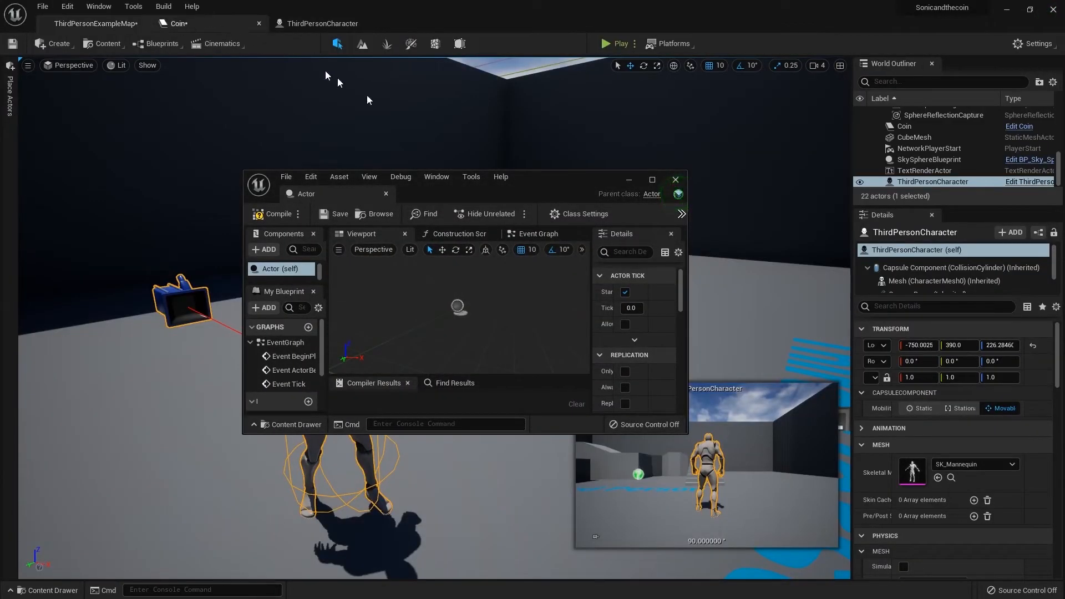
pyautogui.hotkey('ctrl', 'space')
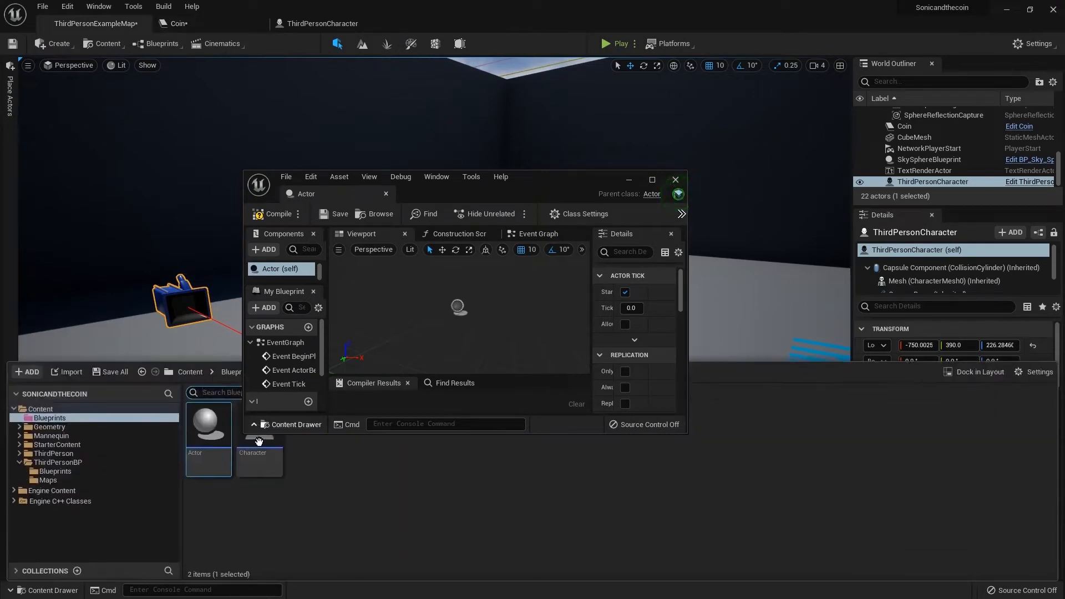
pyautogui.doubleClick(252, 458)
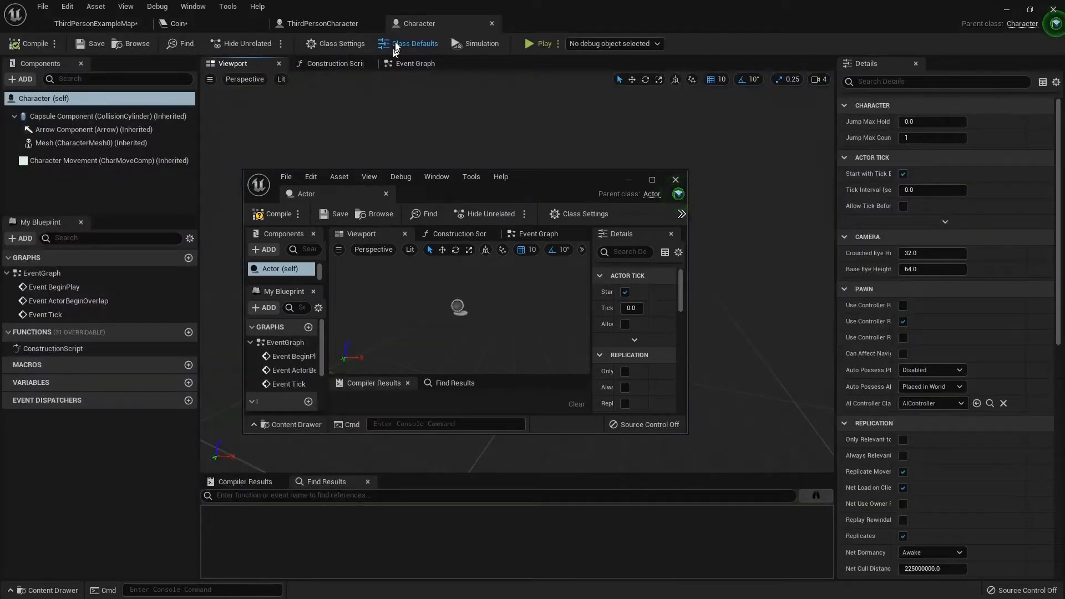
pyautogui.moveTo(400, 27); pyautogui.dragTo(392, 195)
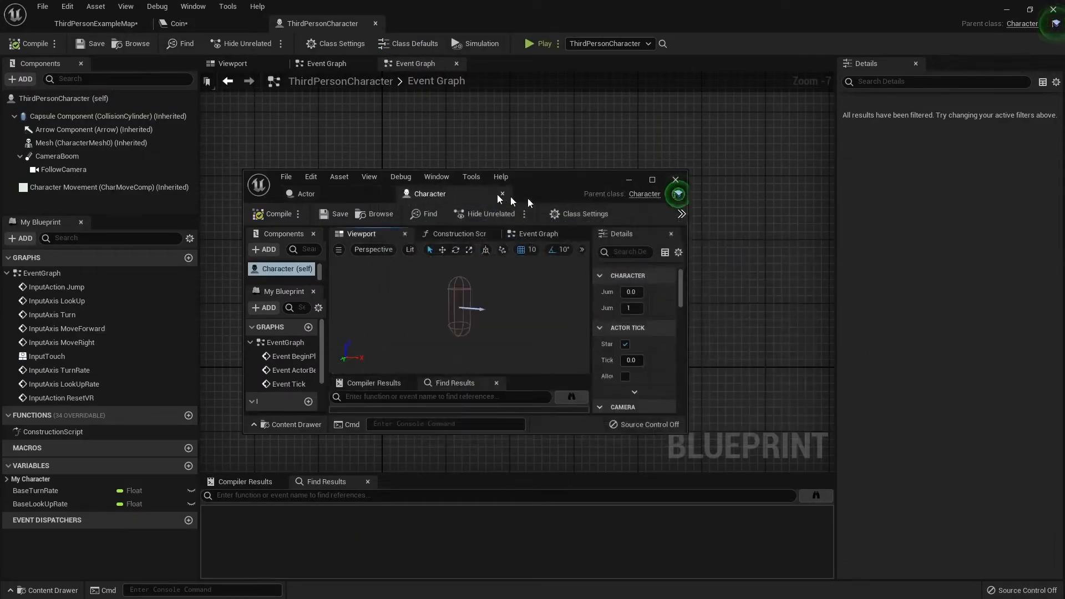
pyautogui.click(652, 179)
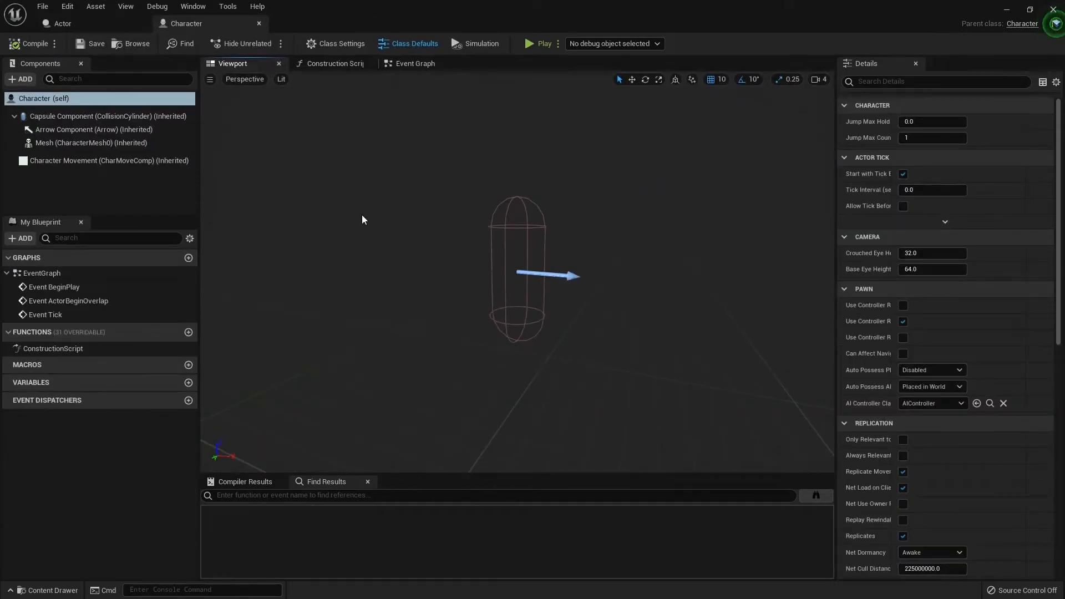
# Browse the list of components that can be added to the Actor Blueprint without adding any
pyautogui.click(125, 22)
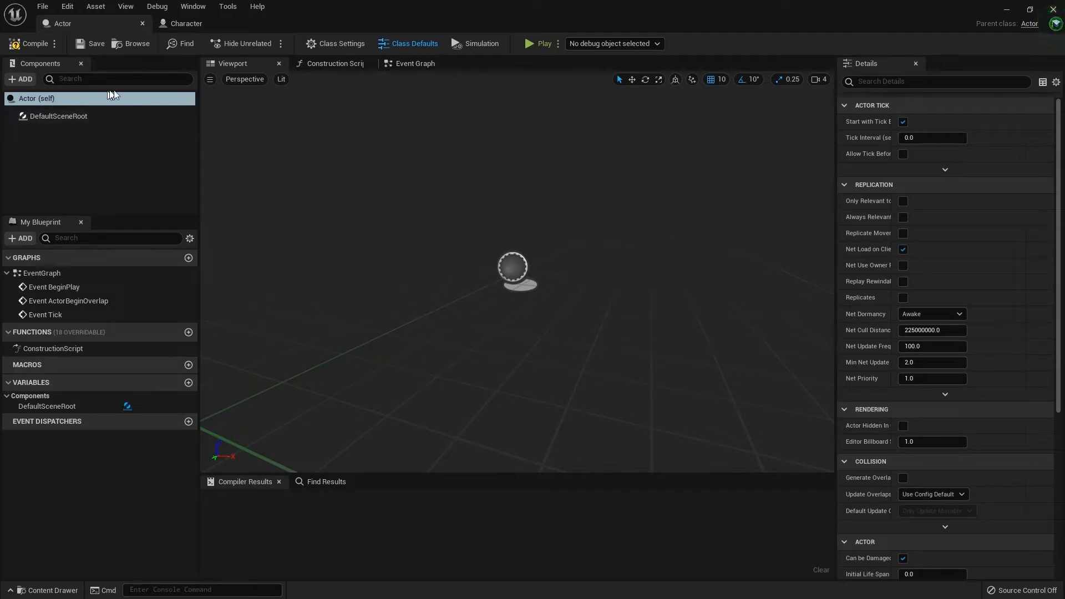
pyautogui.click(21, 79)
pyautogui.scroll(-1, 63, 143)
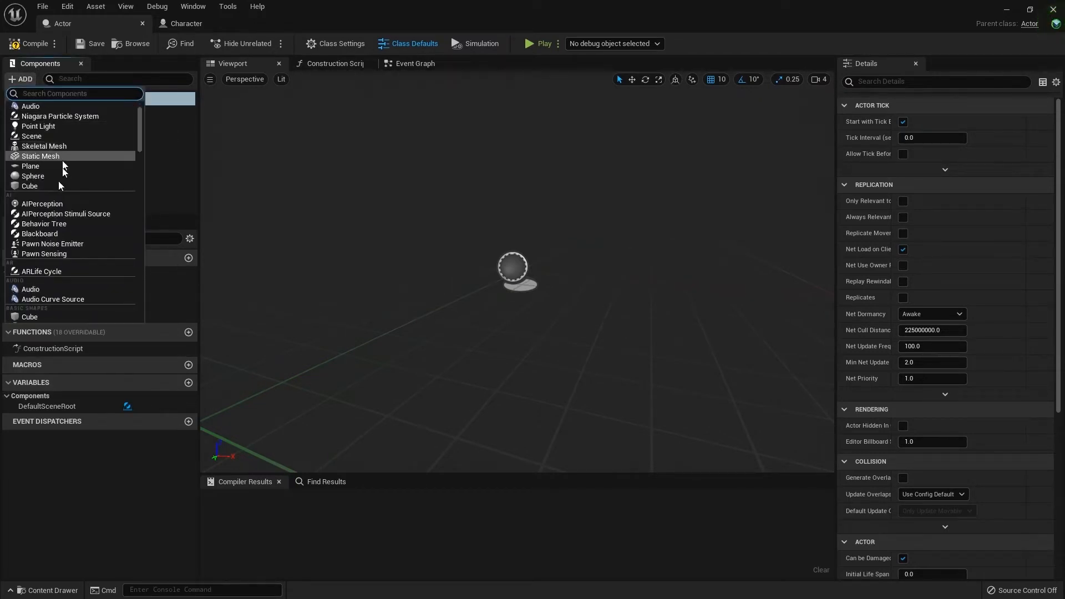
pyautogui.scroll(-5, 53, 156)
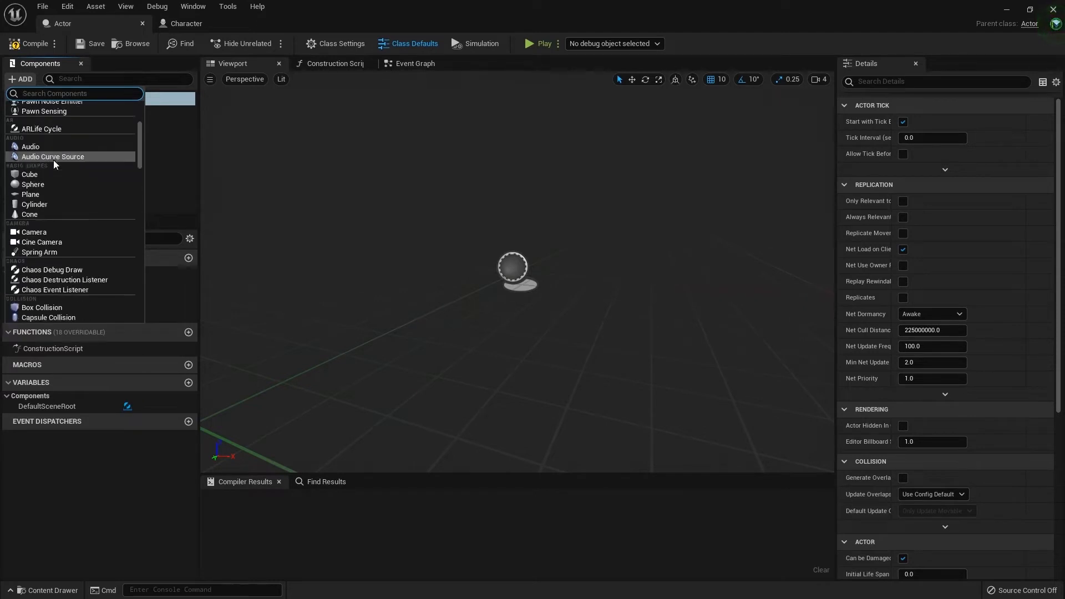
pyautogui.scroll(-10, 53, 160)
pyautogui.click(175, 165)
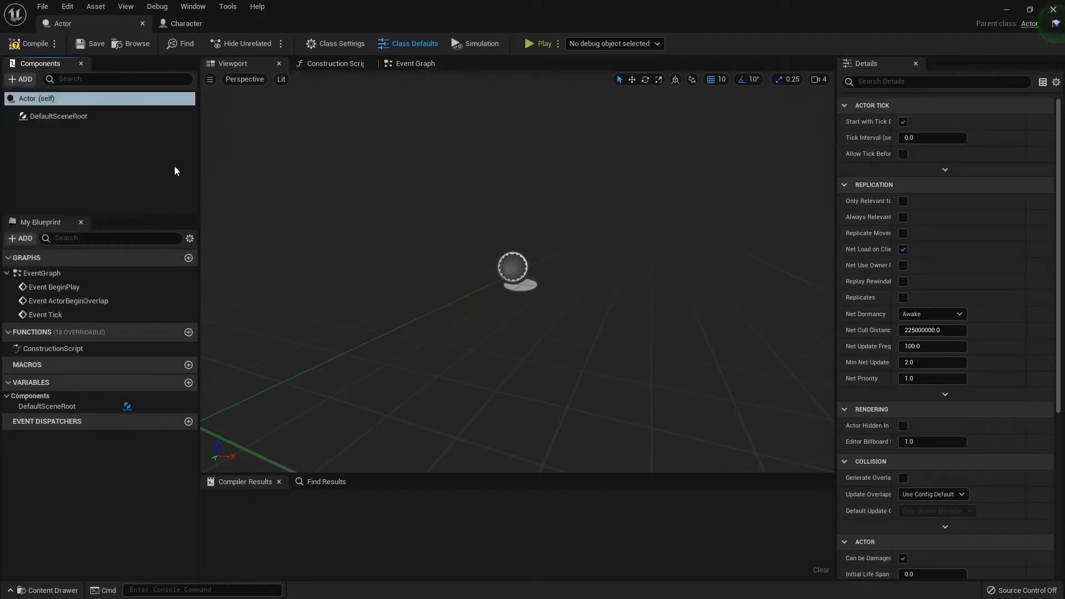
pyautogui.click(174, 165)
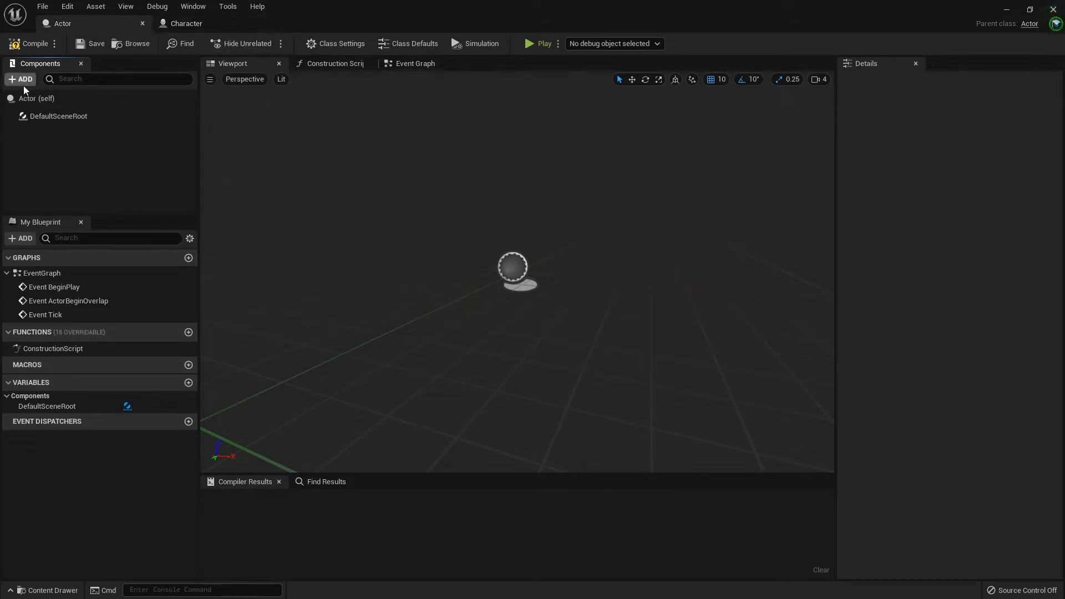
# Show the Actor Blueprint's own class properties and collapse all of their detail categories
pyautogui.click(43, 101)
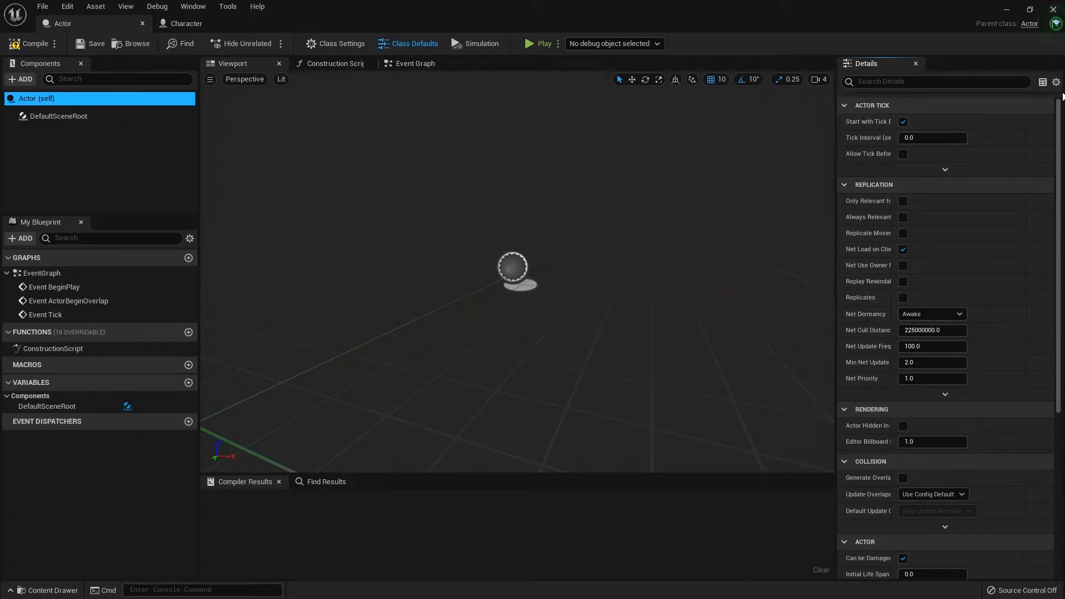
pyautogui.click(1056, 82)
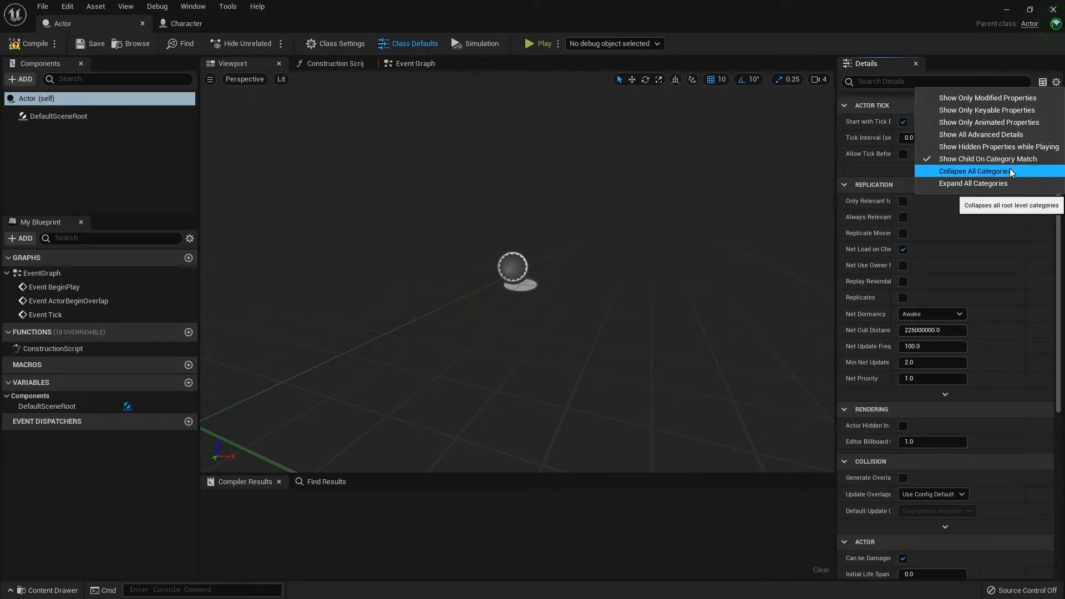
pyautogui.click(975, 172)
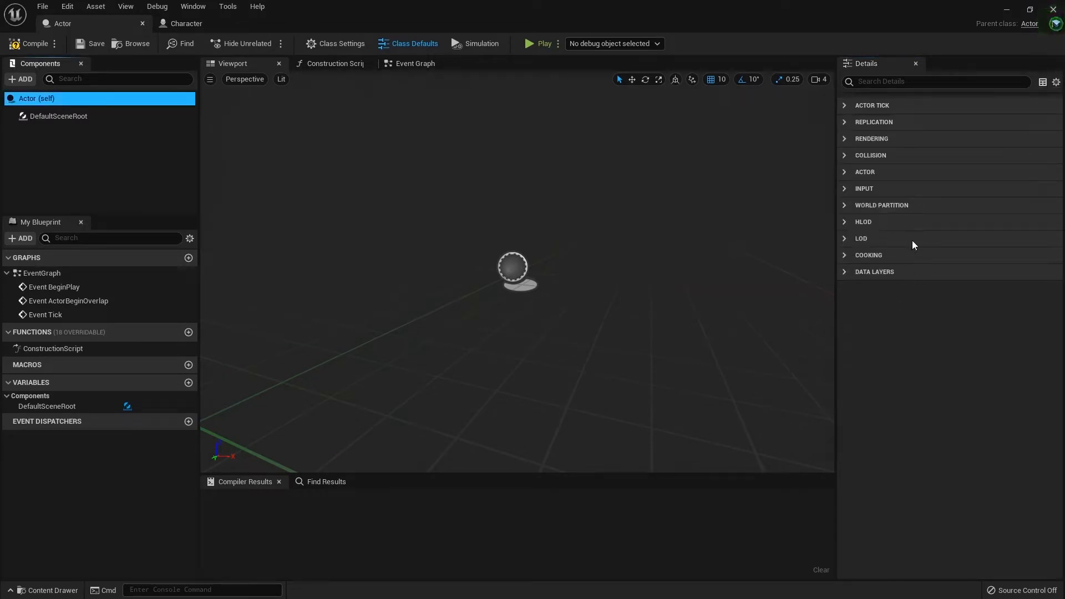
# Show the Character Blueprint's own class properties and collapse all of their detail categories
pyautogui.click(187, 23)
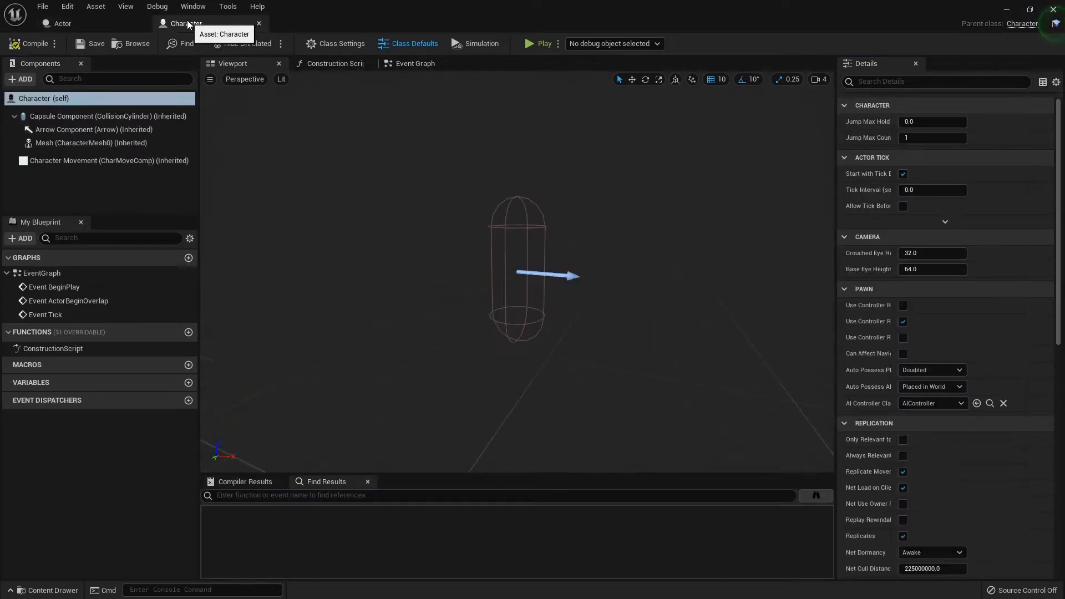
pyautogui.click(86, 105)
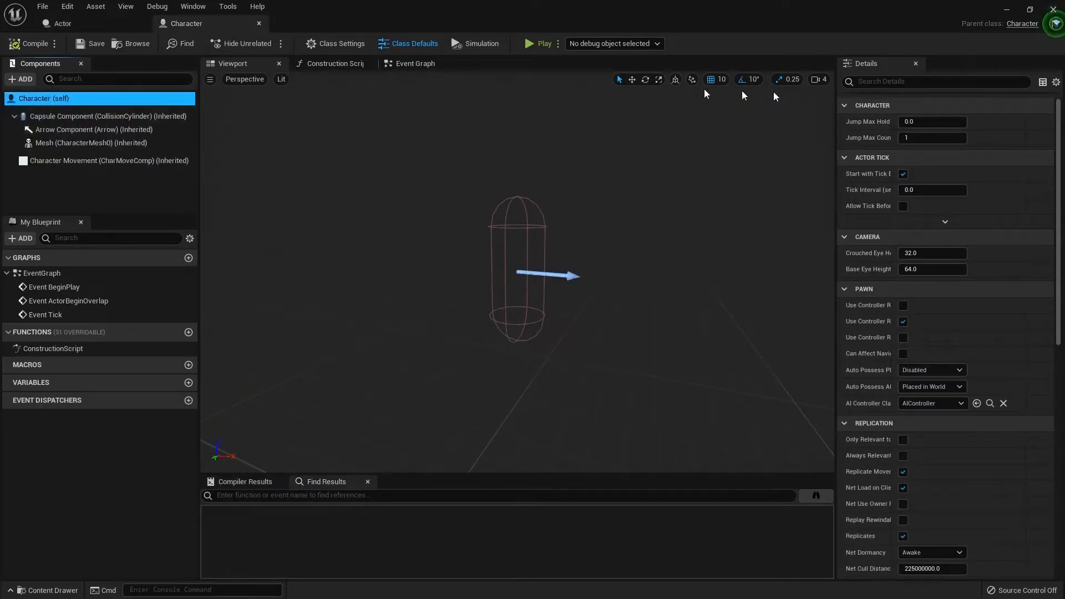
pyautogui.click(1056, 82)
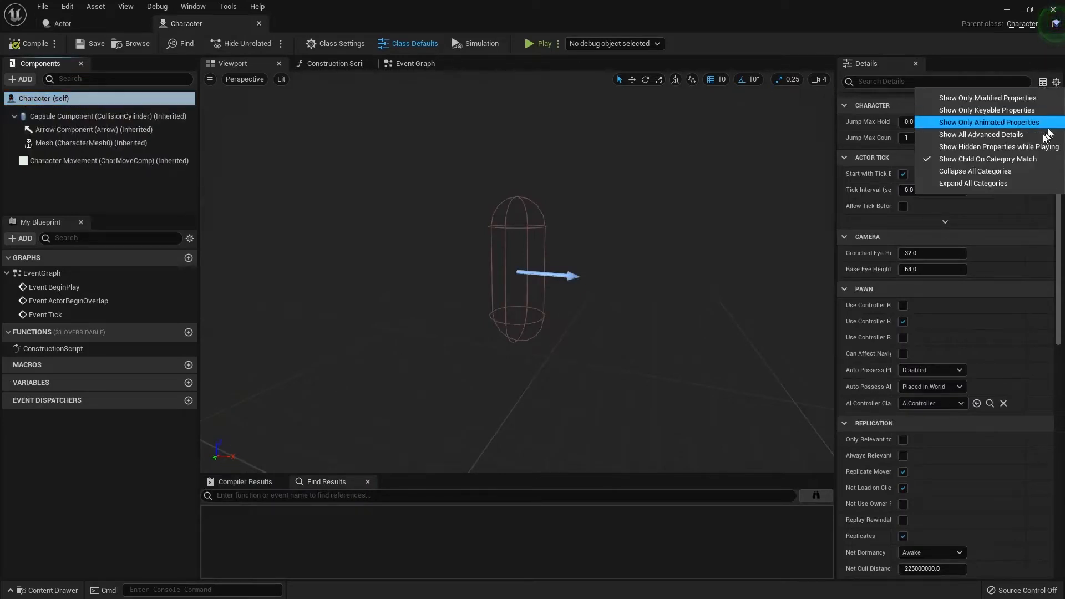
pyautogui.click(1014, 170)
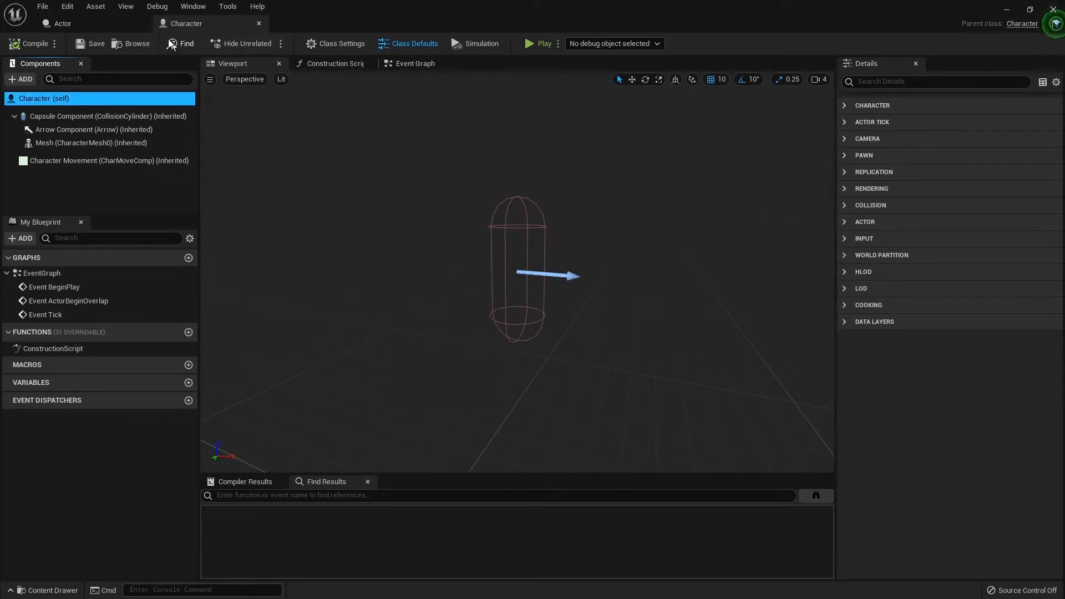
# Compare the property categories of the Actor and Character Blueprints, including the contents of Character's Actor category
pyautogui.click(96, 22)
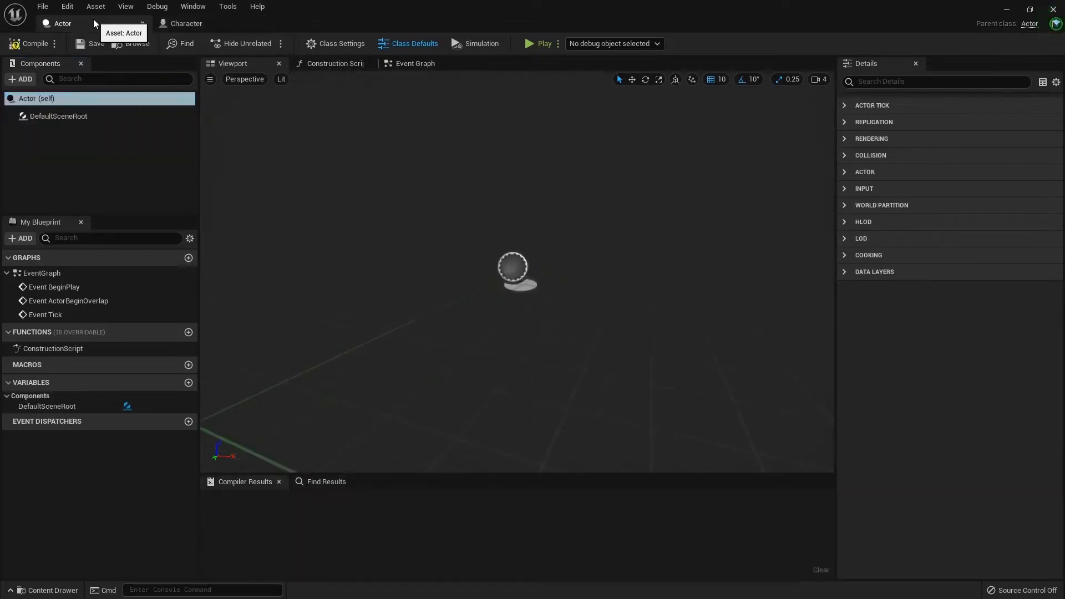
pyautogui.click(192, 25)
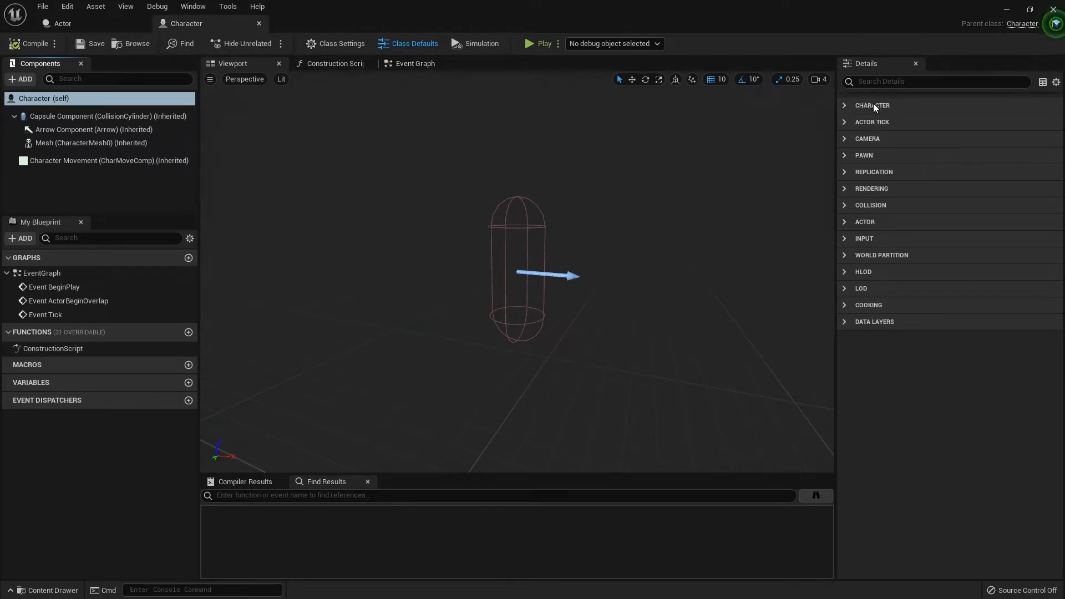
pyautogui.click(61, 22)
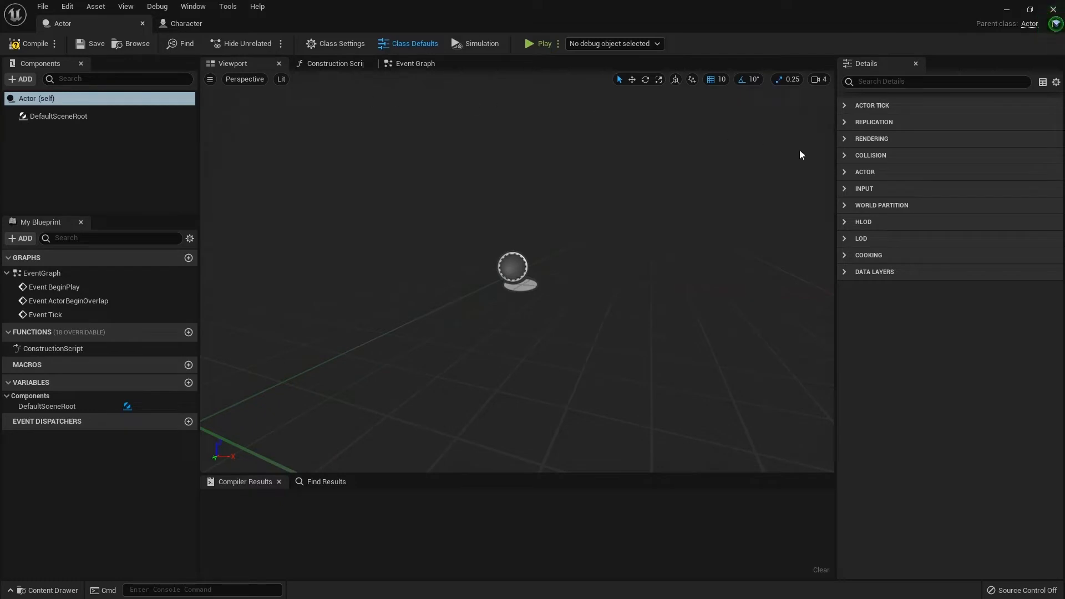
pyautogui.click(189, 27)
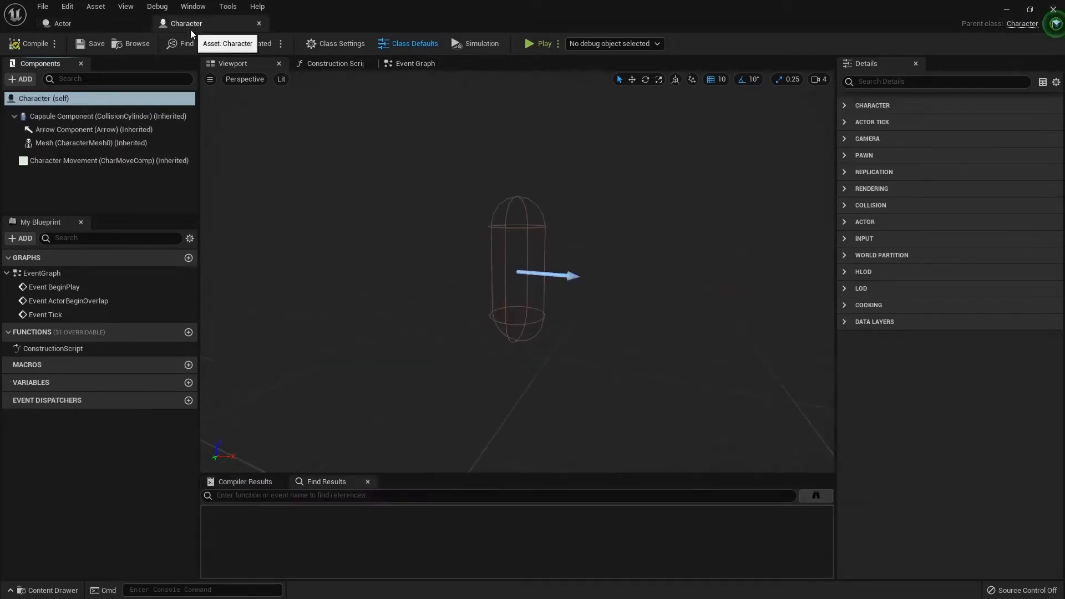
pyautogui.click(847, 221)
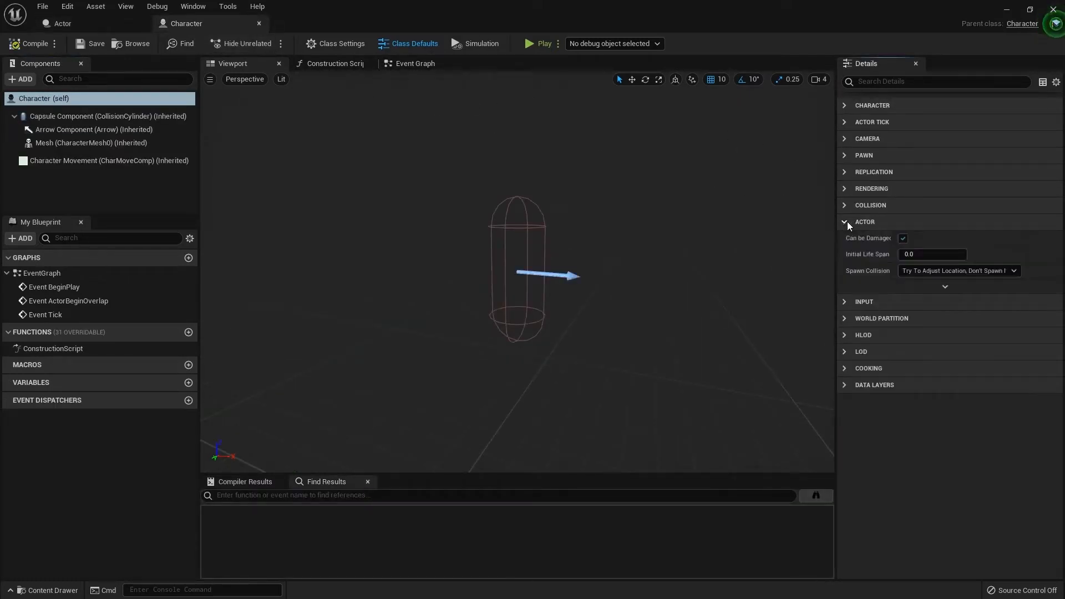
pyautogui.click(847, 221)
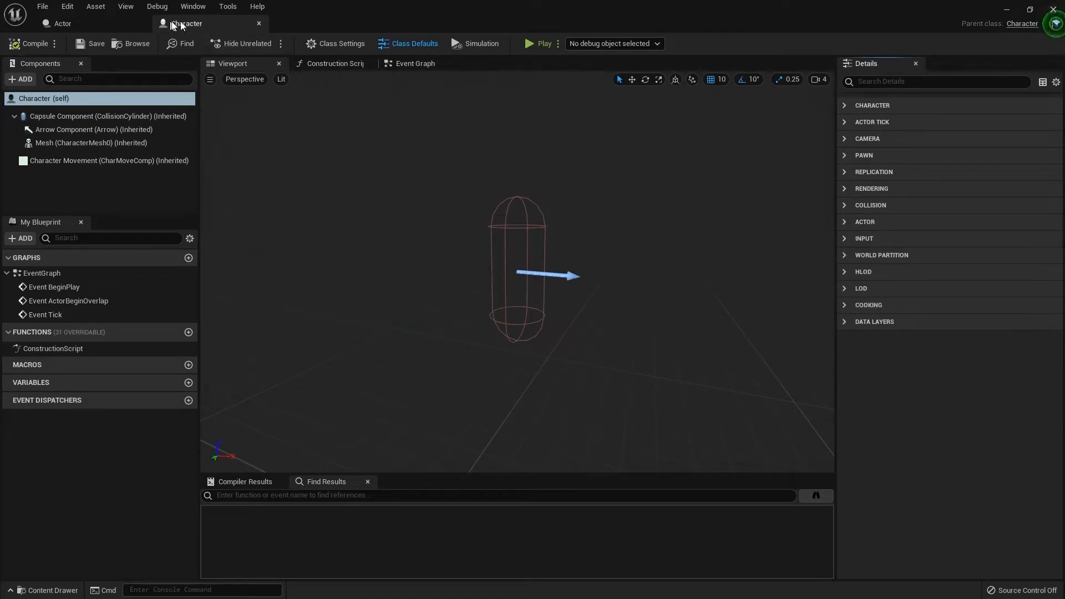
# Expand Character's Pawn category and inspect the Auto Possess Player options without choosing one
pyautogui.click(845, 155)
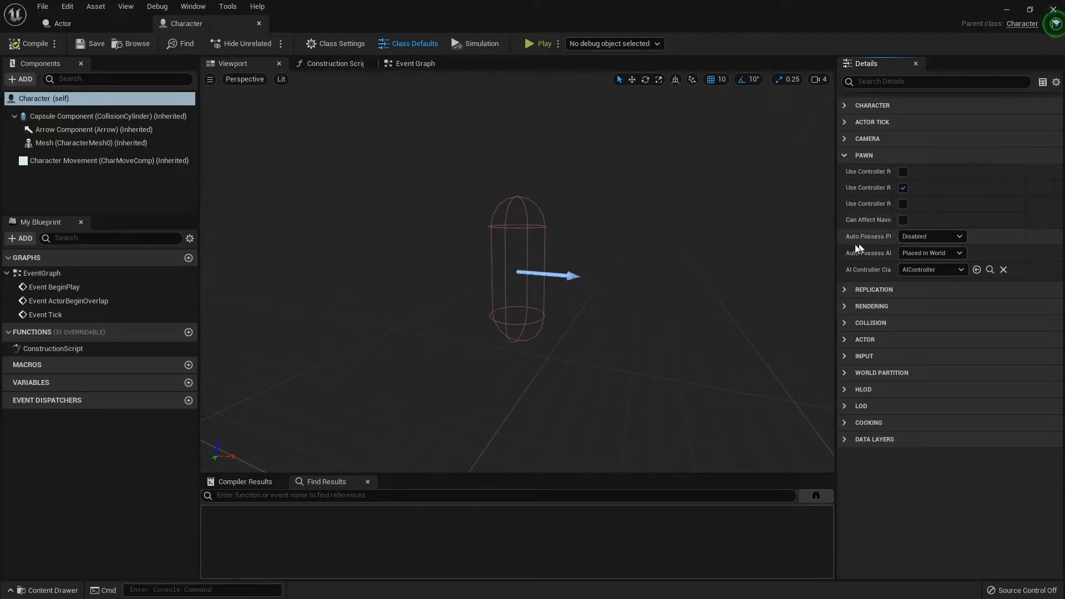
pyautogui.click(951, 238)
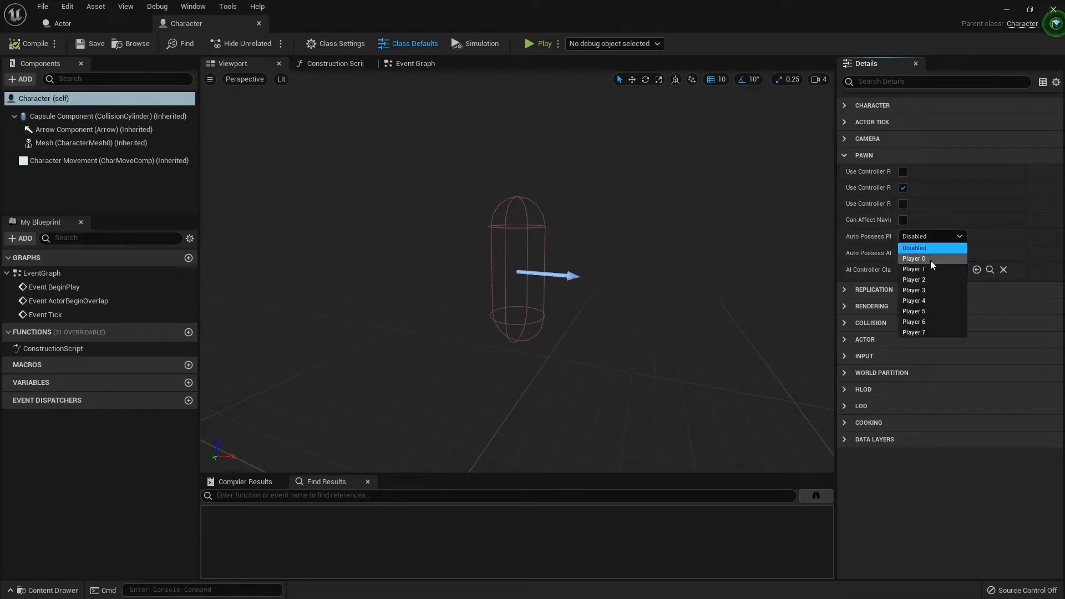
pyautogui.click(938, 238)
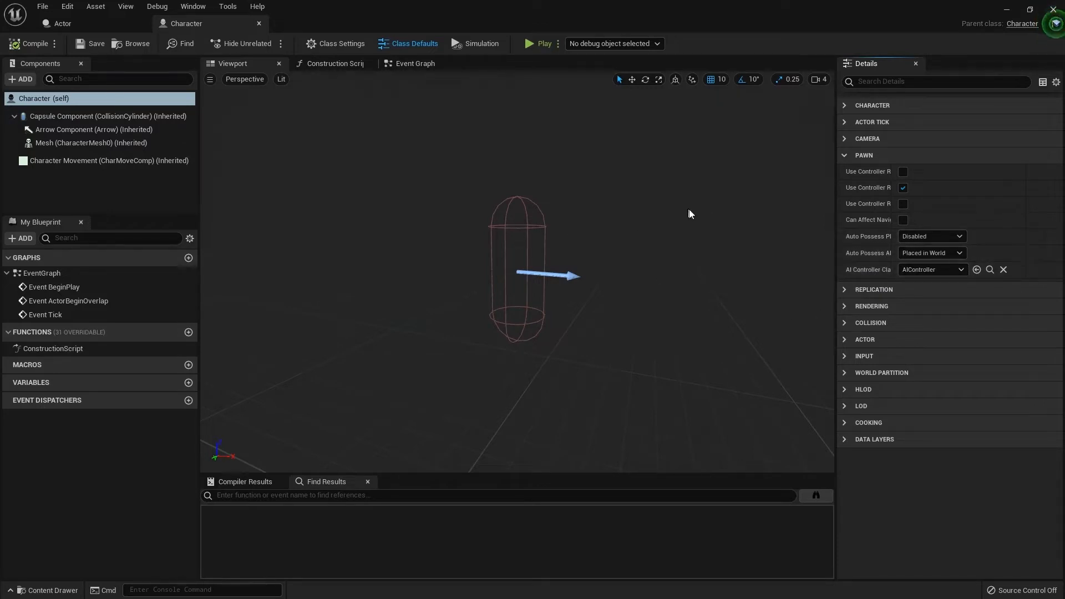
# Switch to the "UE4 Sonic and The Coin" presentation in Google Slides and present the Character Blueprint Class slide full screen
pyautogui.click(109, 24)
pyautogui.hotkey('alt', 'Tab')
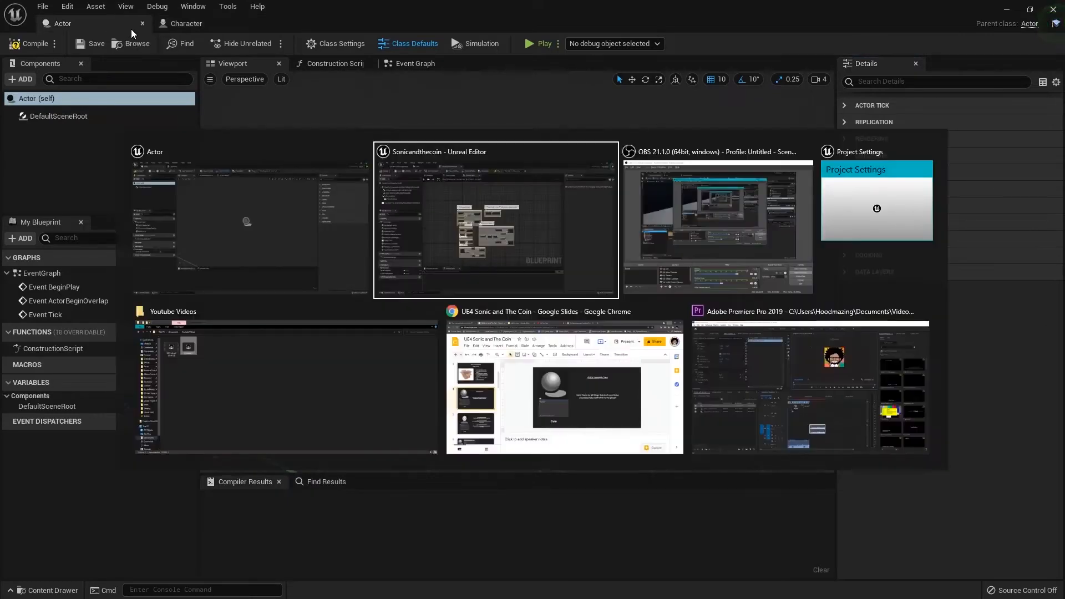
pyautogui.click(543, 376)
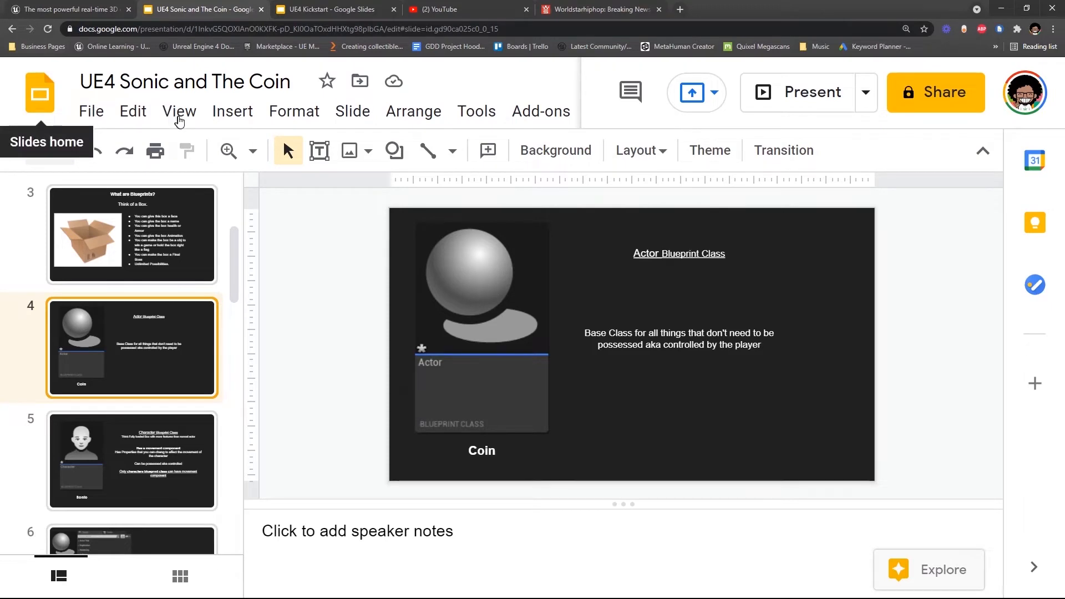
pyautogui.press('Down')
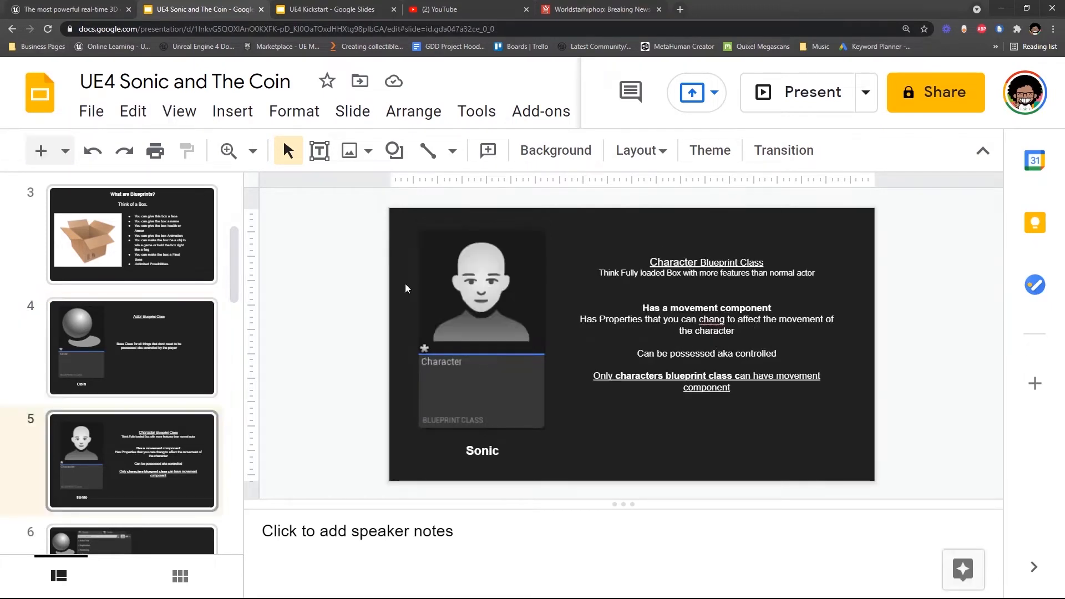
pyautogui.click(179, 111)
pyautogui.click(203, 147)
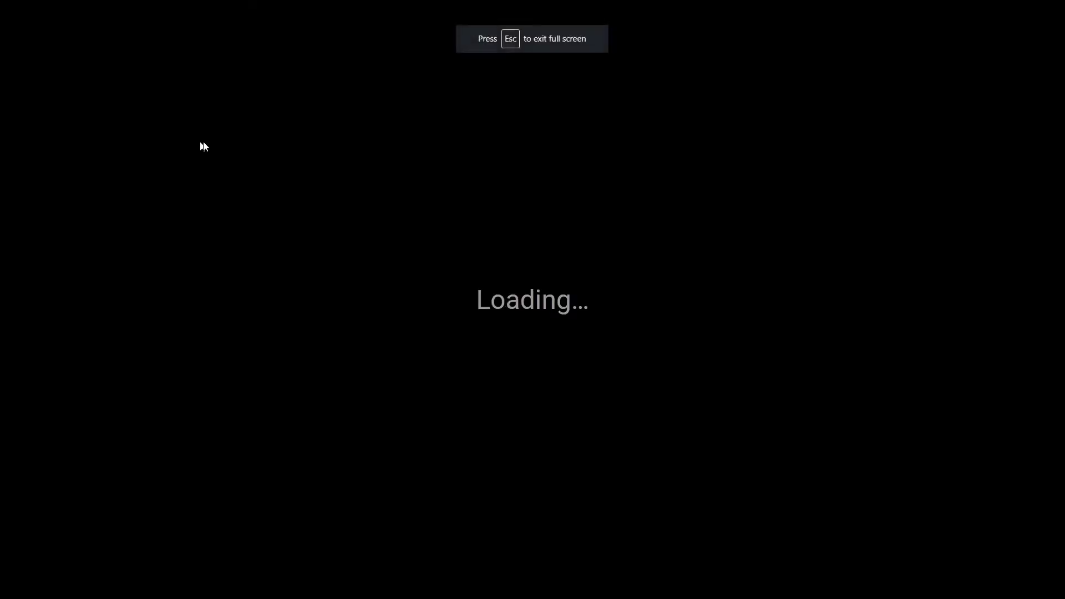
# Review the Actor Blueprint Class slide and the Character Blueprint Class slide, and exit the full-screen presentation
pyautogui.press('Left')
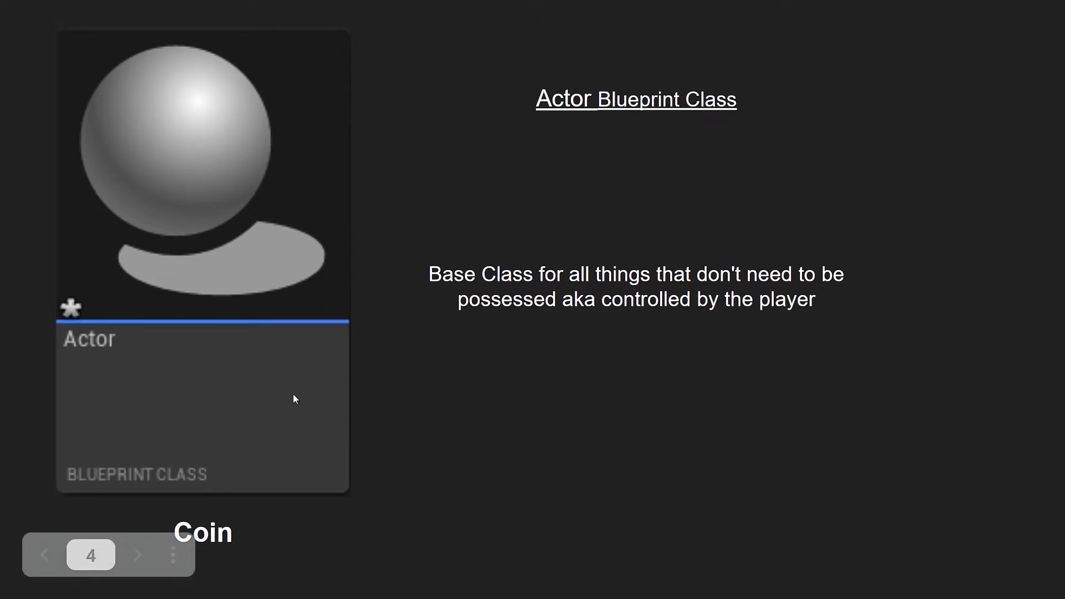
pyautogui.press('Right')
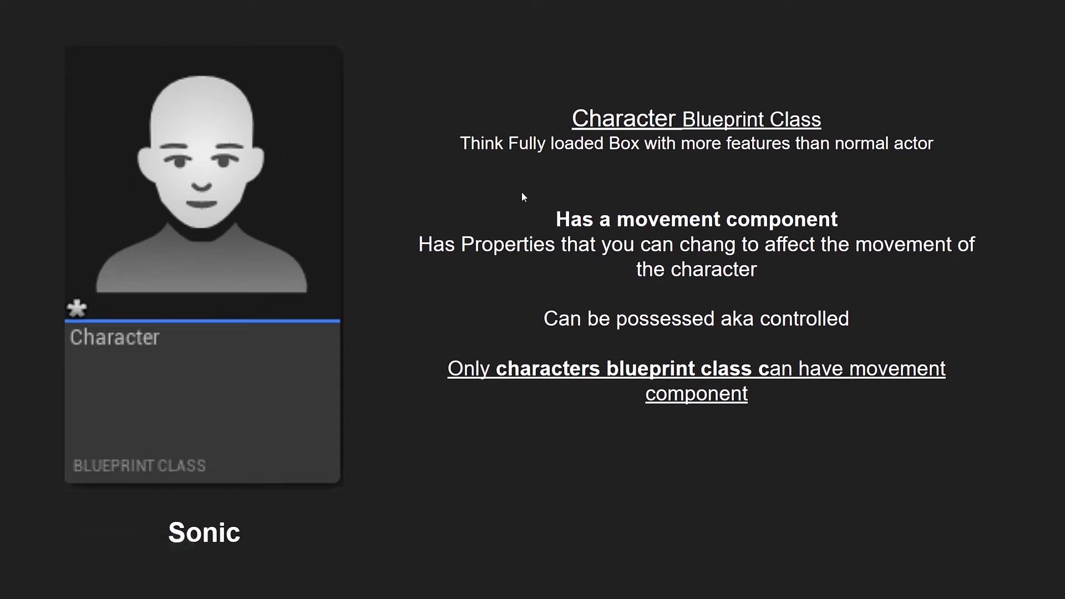
pyautogui.press('Escape')
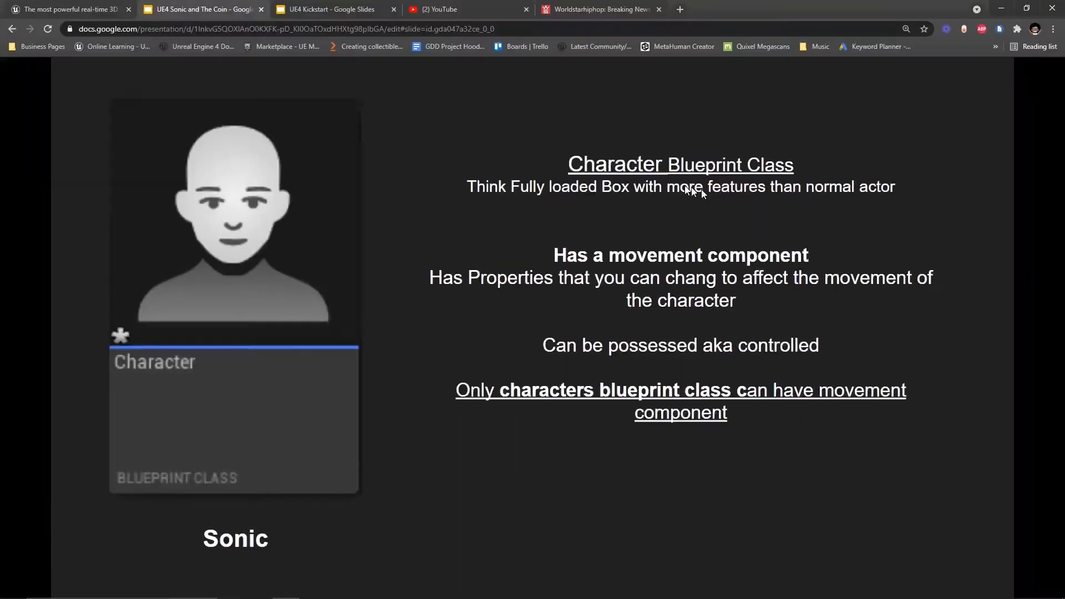
# Switch back to the Unreal Engine Blueprint editor window and show the properties of Character's Character Movement component
pyautogui.press('super')
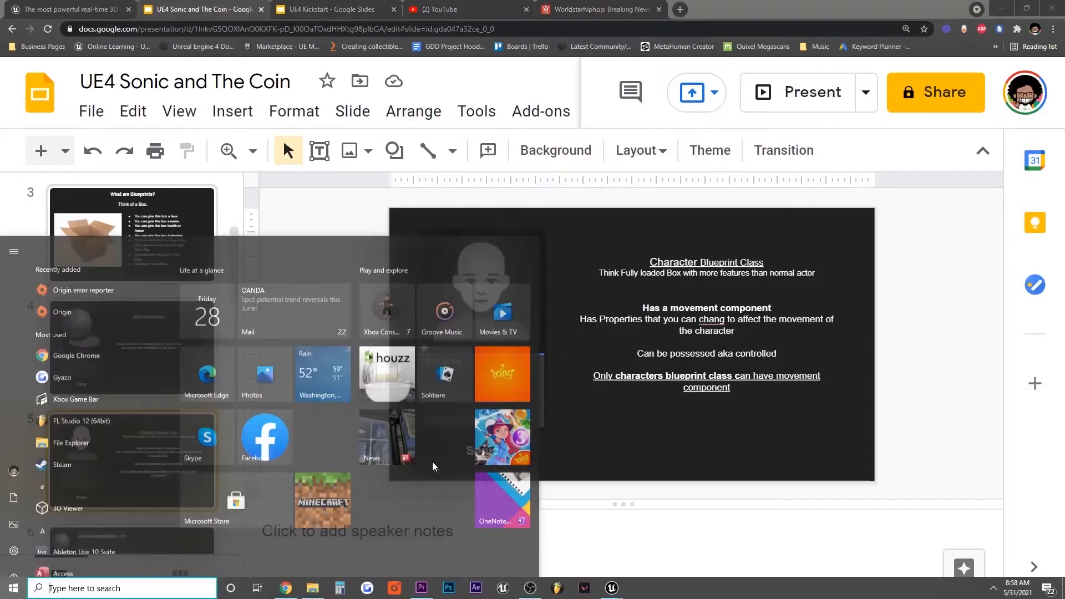
pyautogui.hotkey('alt', 'Tab')
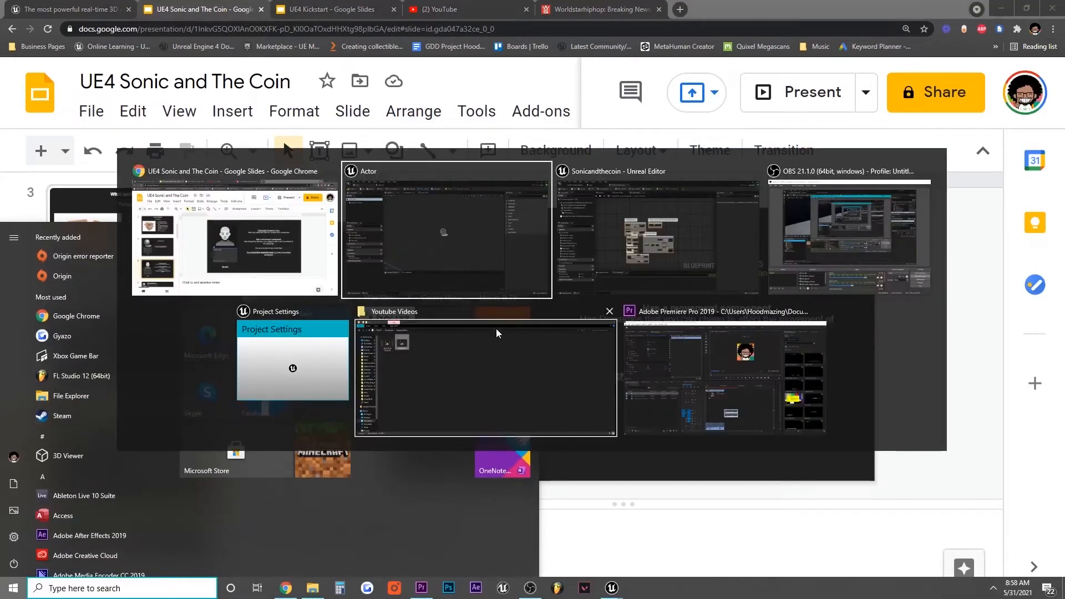
pyautogui.click(666, 262)
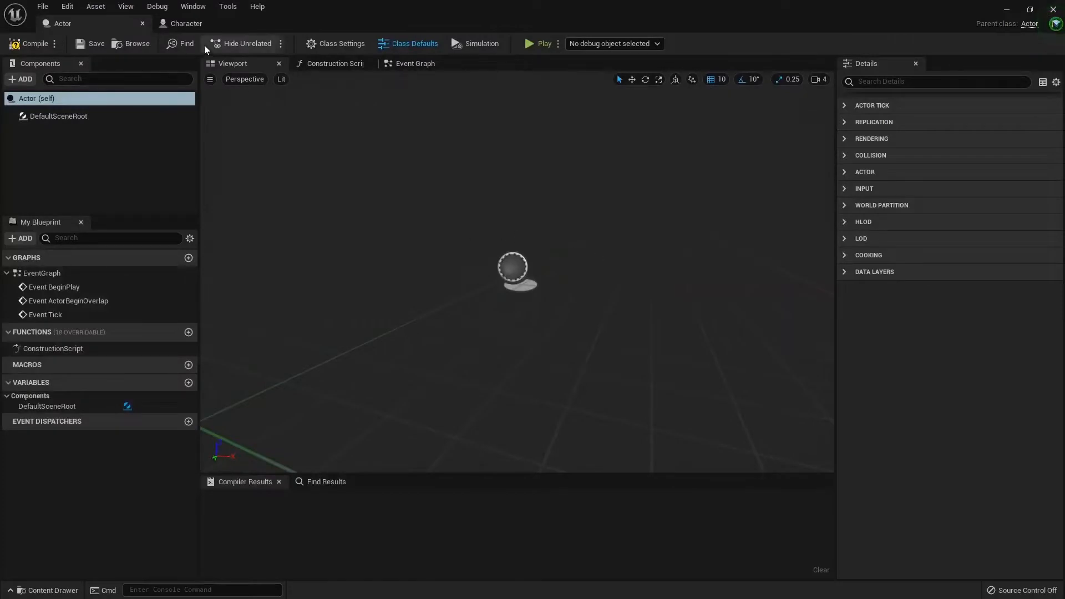
pyautogui.click(201, 25)
pyautogui.click(86, 165)
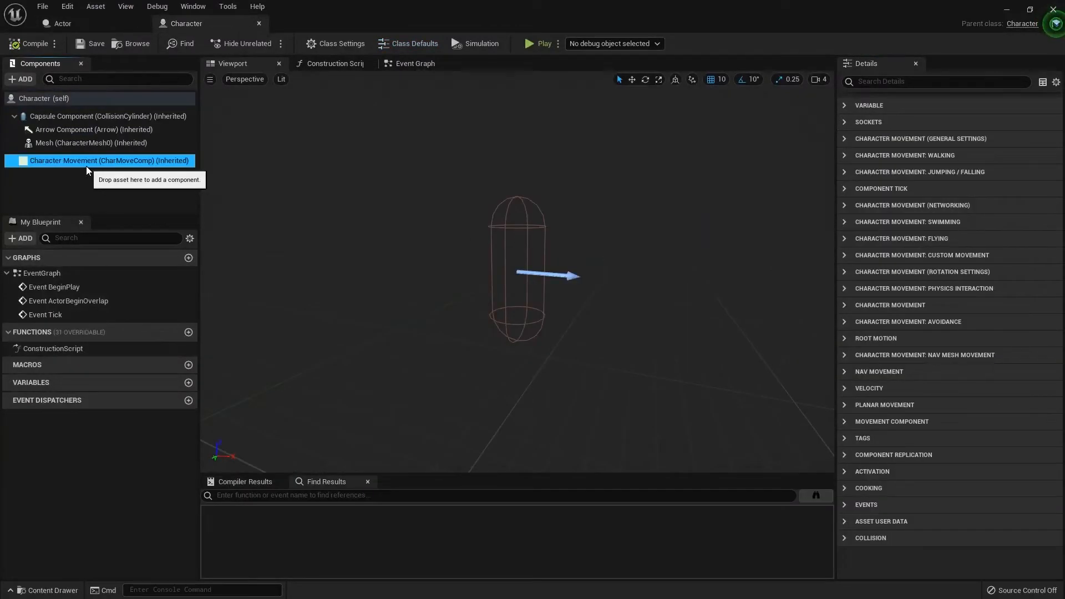
# Compare the component lists of the Actor and Character Blueprints, finishing on Actor
pyautogui.click(97, 26)
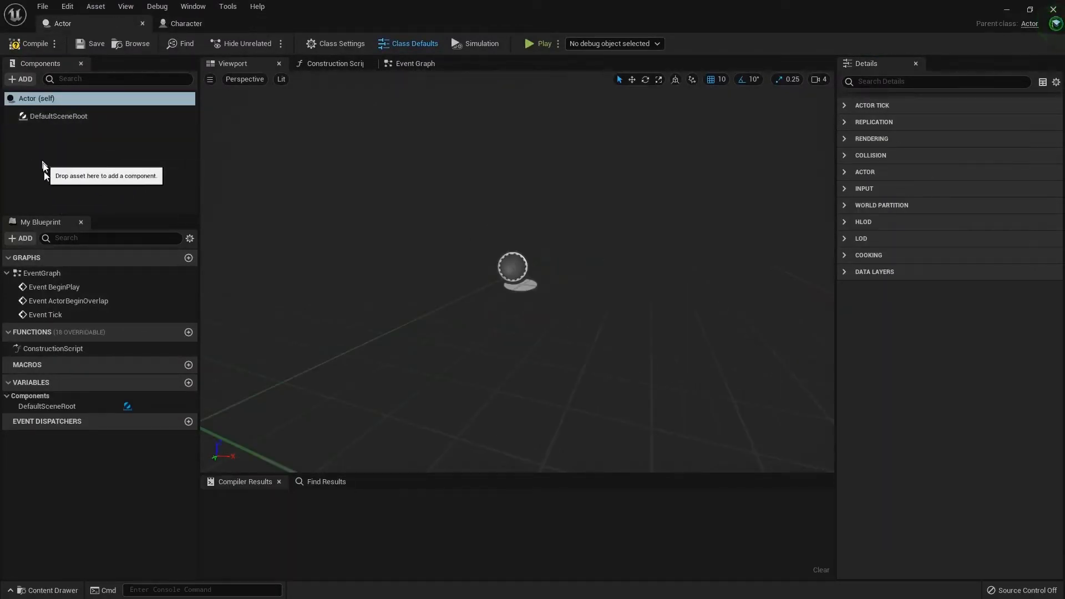
pyautogui.click(186, 23)
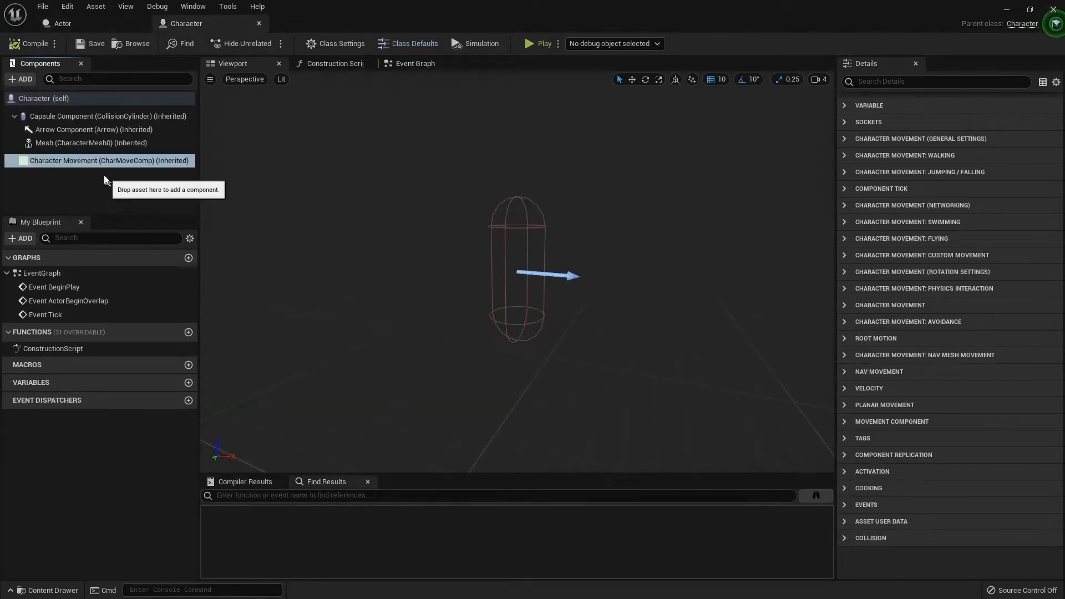
pyautogui.click(67, 24)
# Browse the components that can be added to Actor, search them for "movemen" and clear the search without adding anything
pyautogui.click(35, 80)
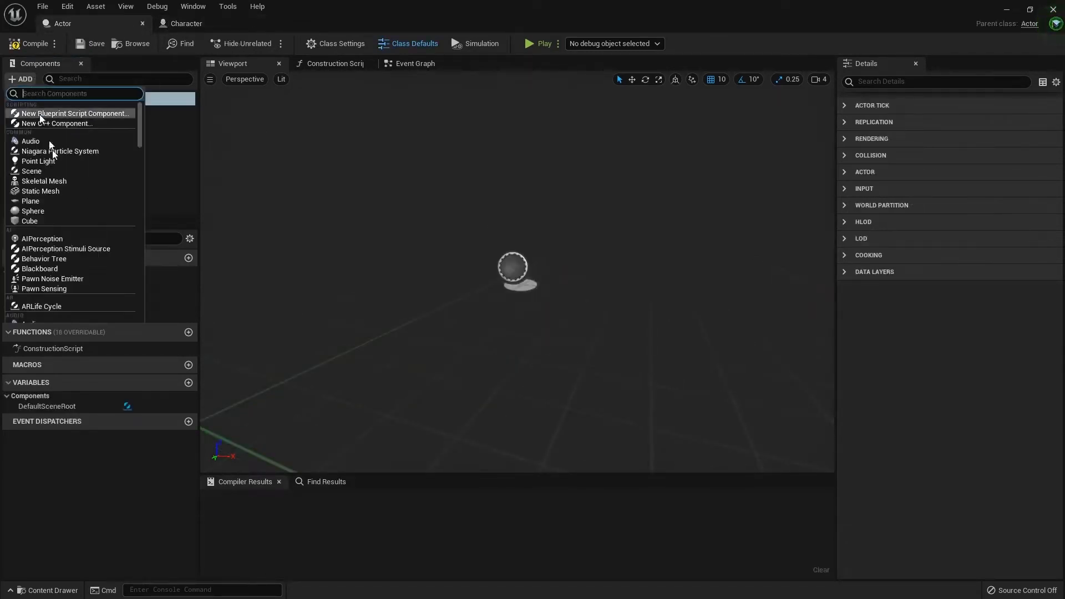
pyautogui.scroll(-10, 65, 186)
pyautogui.scroll(-6, 64, 185)
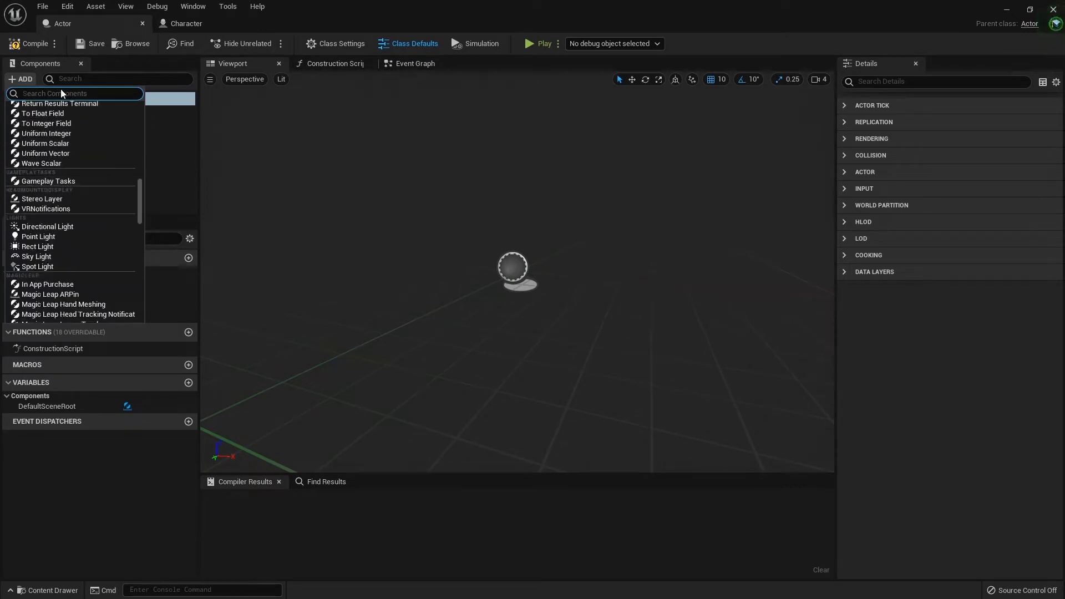
pyautogui.write('mov')
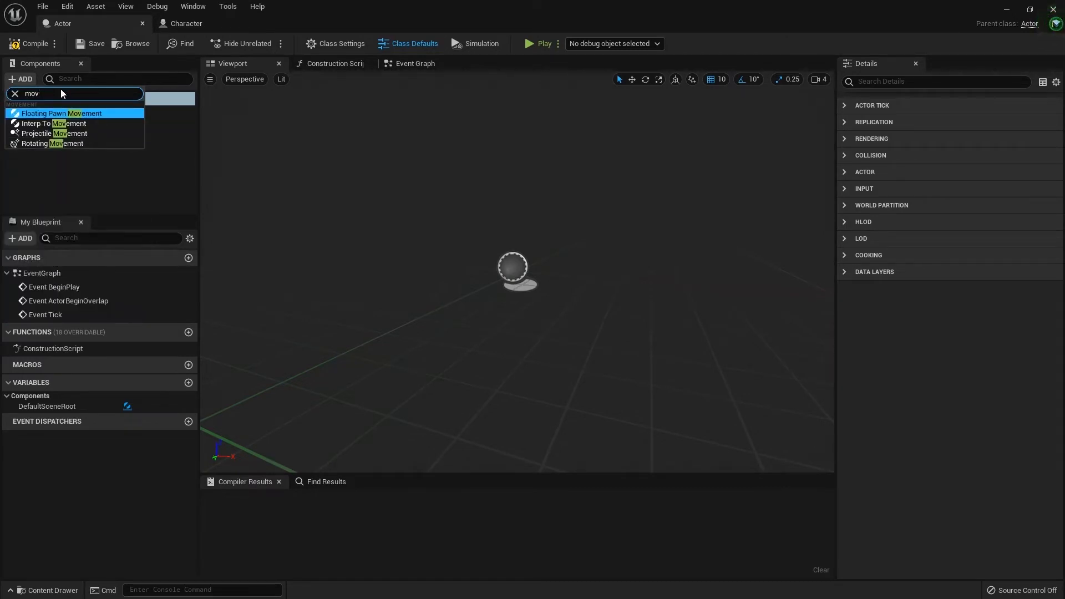
pyautogui.write('emenr')
pyautogui.press('BackSpace')
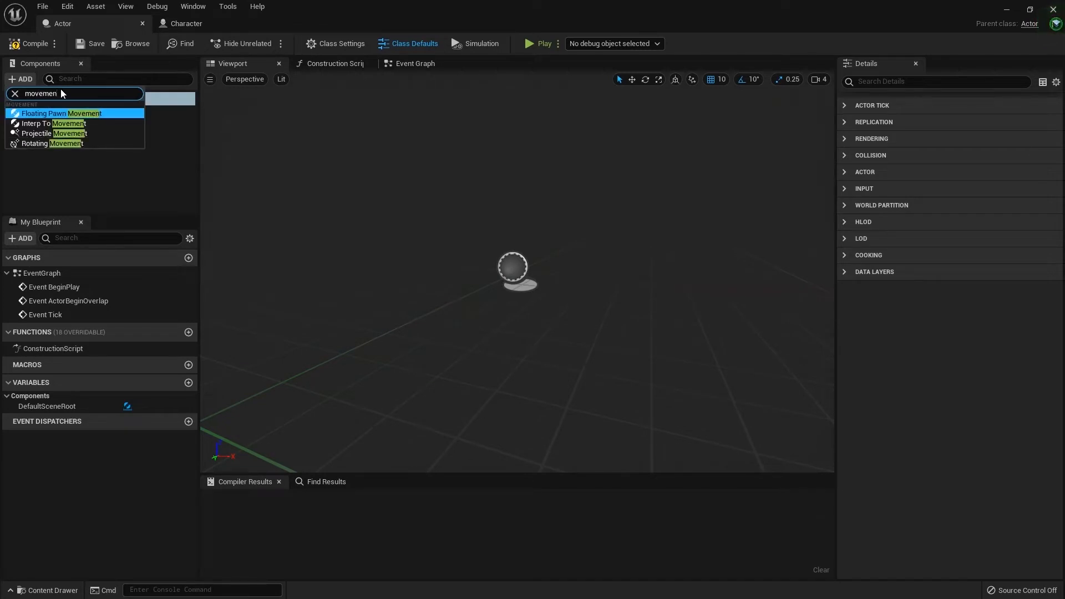
pyautogui.press('BackSpace')
pyautogui.press('BackSpace')
pyautogui.press('BackSpace')
pyautogui.press('BackSpace')
pyautogui.press('BackSpace')
pyautogui.press('BackSpace')
pyautogui.press('BackSpace')
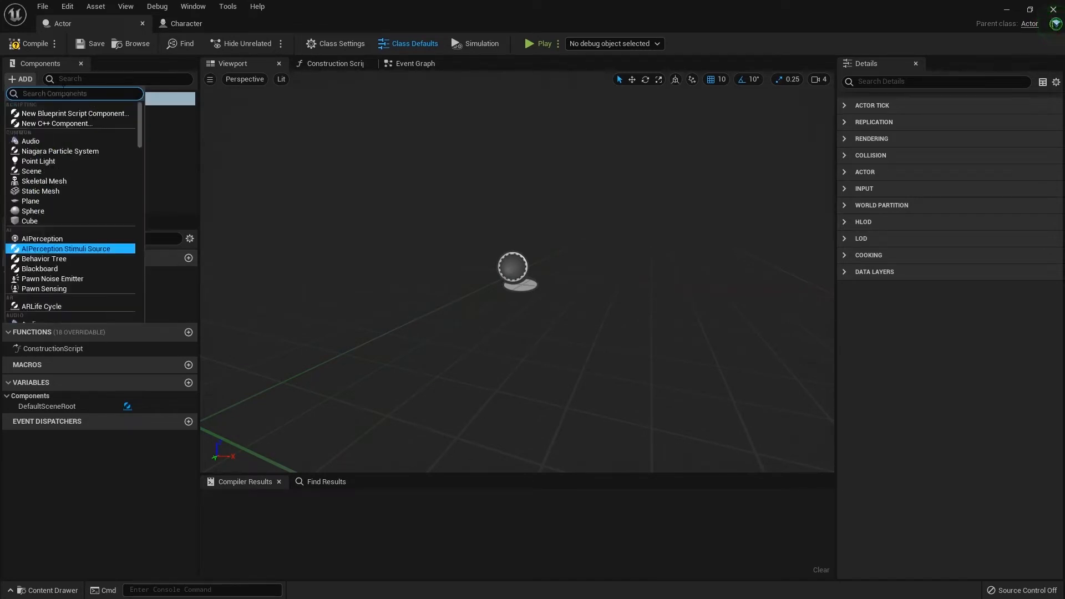
# Return to the Character Blueprint and inspect its capsule and arrow from another angle
pyautogui.click(173, 26)
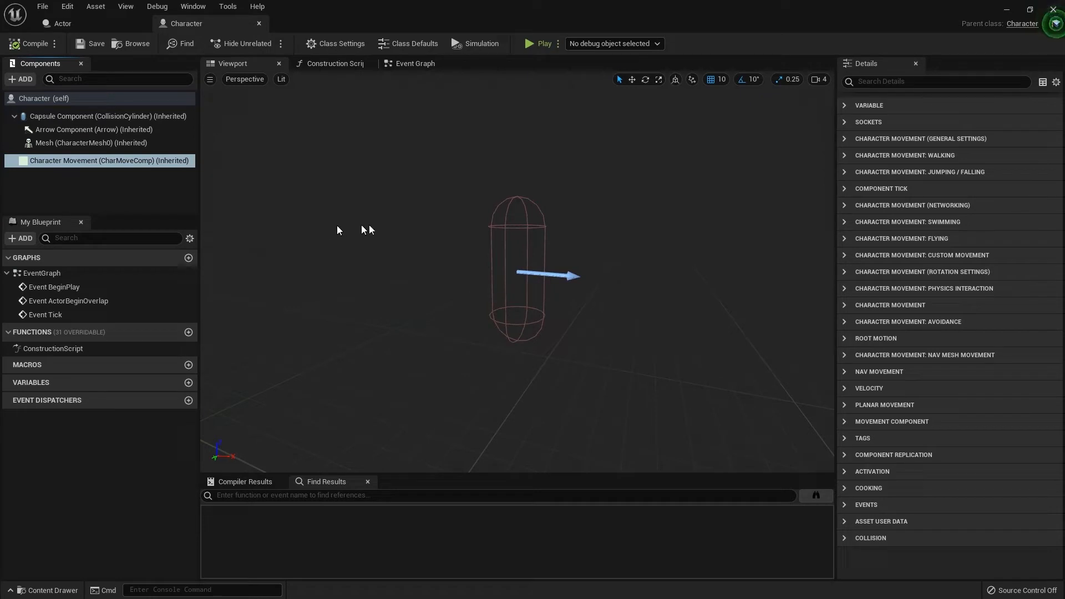
pyautogui.scroll(-2, 526, 250)
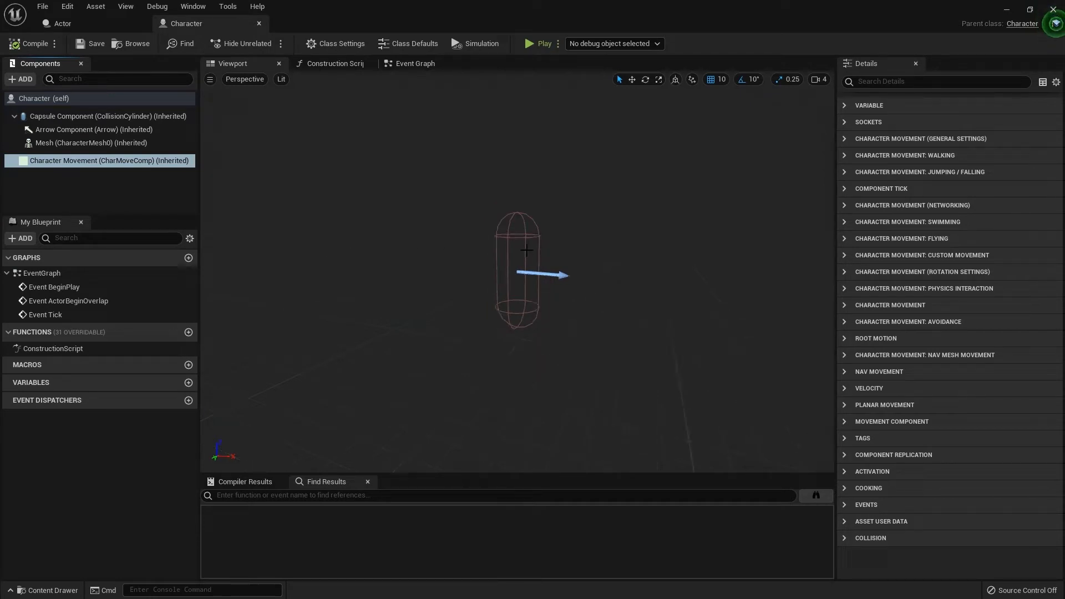
pyautogui.scroll(3, 526, 250)
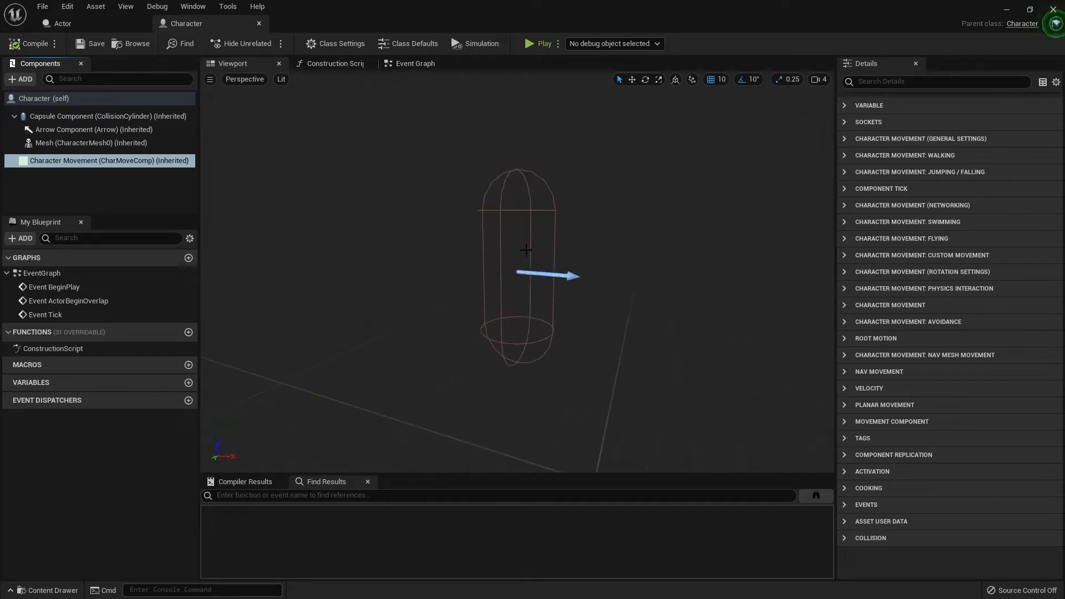
pyautogui.keyDown('alt'); pyautogui.moveTo(526, 250); pyautogui.dragTo(472, 253); pyautogui.keyUp('alt')
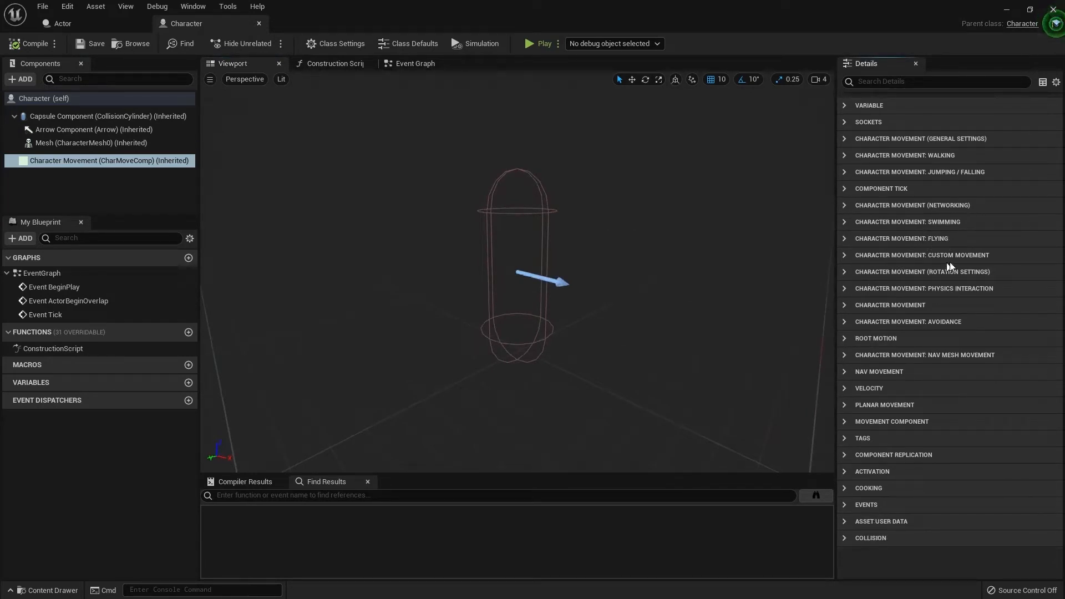
# Expand the Character category of the Character Blueprint's own properties and set Jump Max Count to 2
pyautogui.click(65, 98)
pyautogui.click(850, 105)
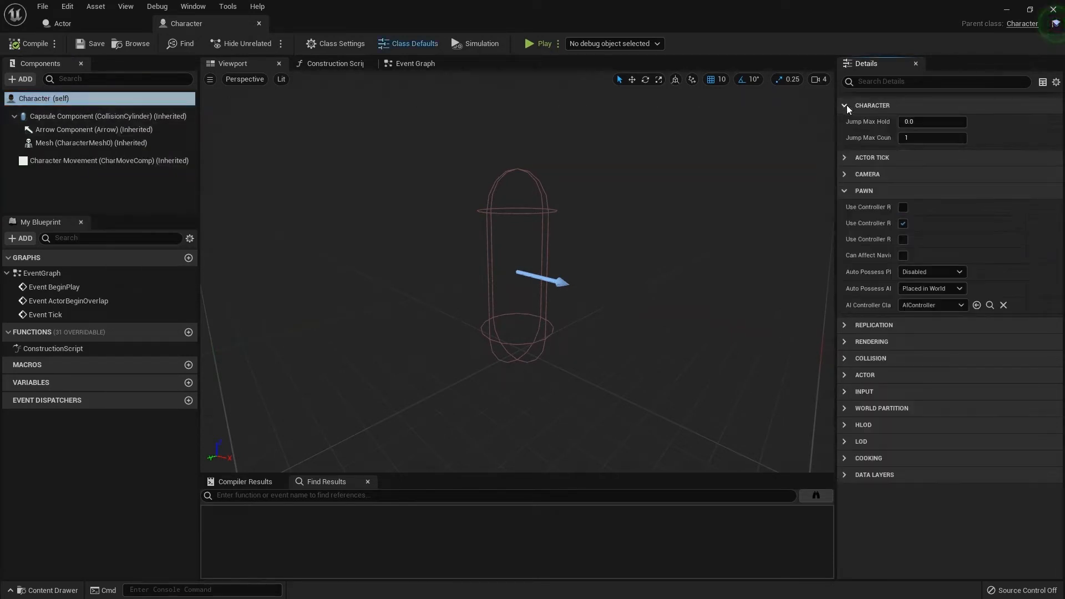
pyautogui.click(908, 138)
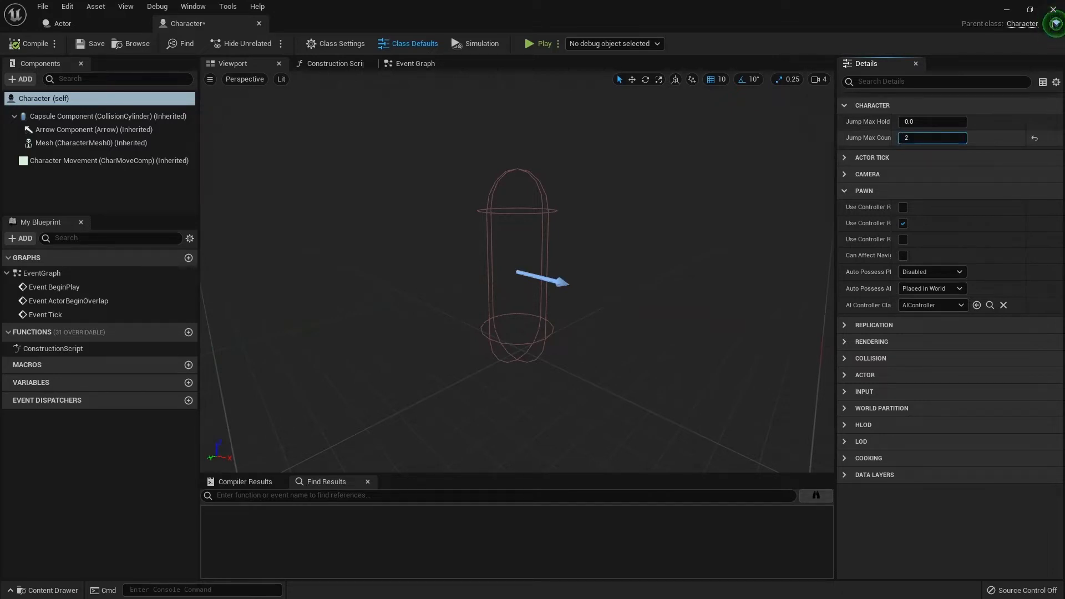
pyautogui.press('BackSpace')
pyautogui.write('1')
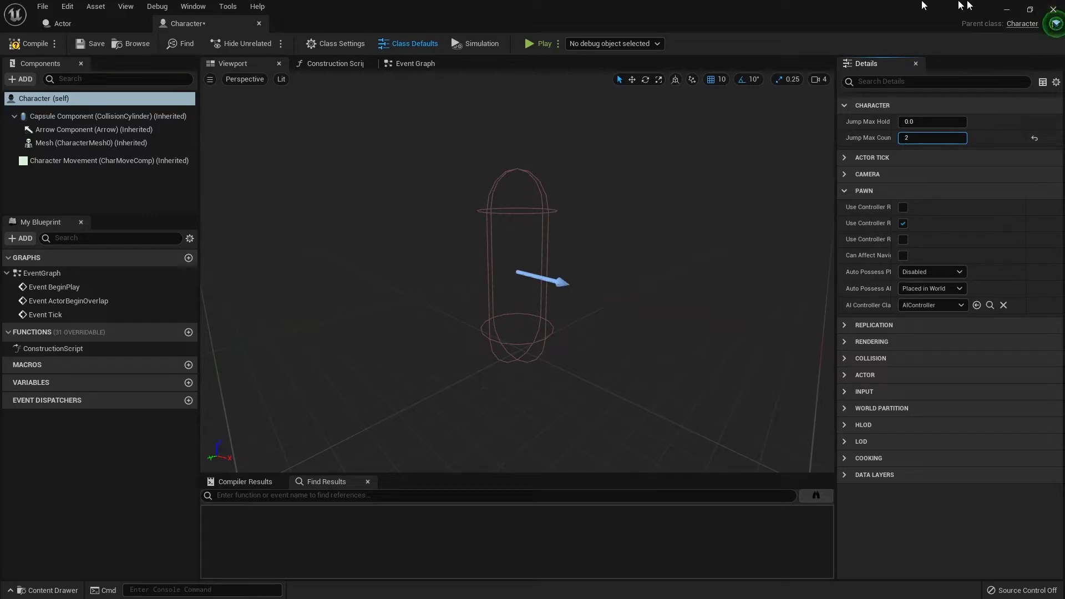
# Switch to the "UE4 Sonic and The Coin" presentation in Google Slides and present slide 6, comparing Actor and Character details, full screen
pyautogui.hotkey('alt', 'Tab')
pyautogui.hotkey('alt', 'Tab')
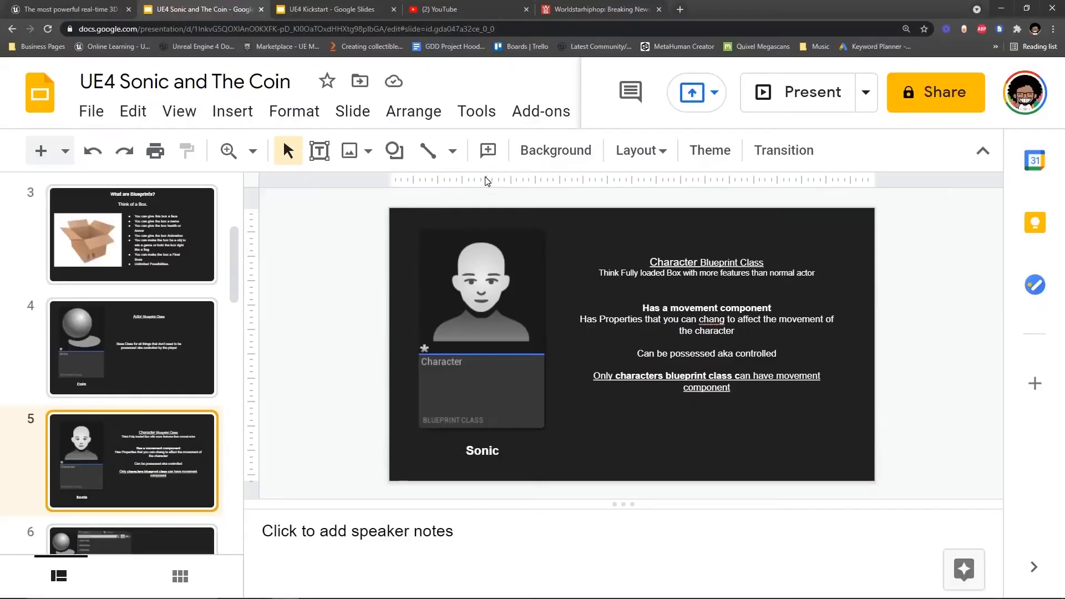
pyautogui.scroll(-3, 129, 402)
pyautogui.click(129, 402)
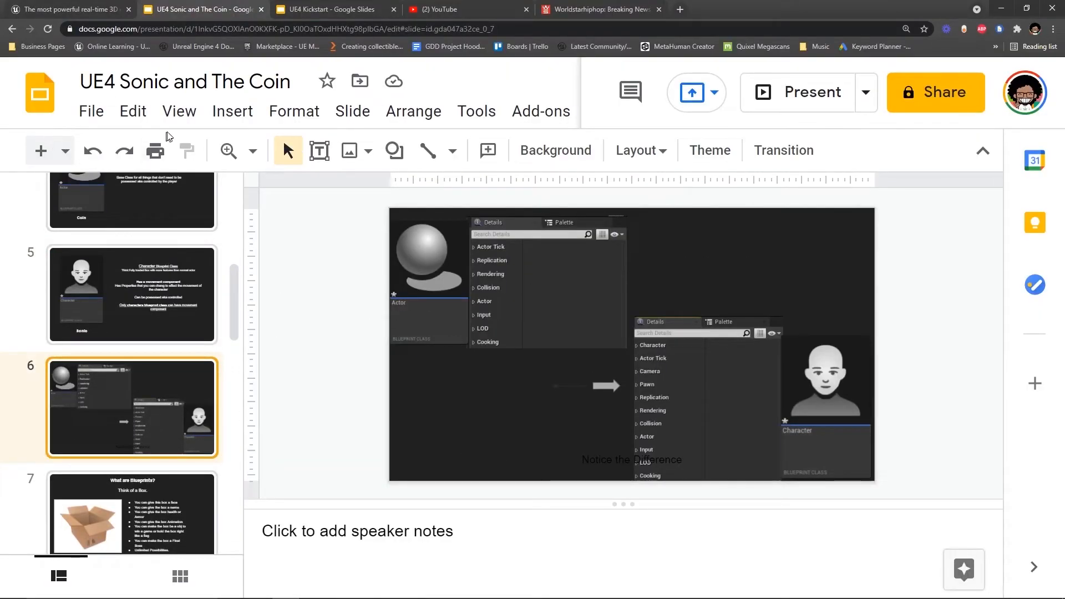
pyautogui.click(175, 113)
pyautogui.click(176, 150)
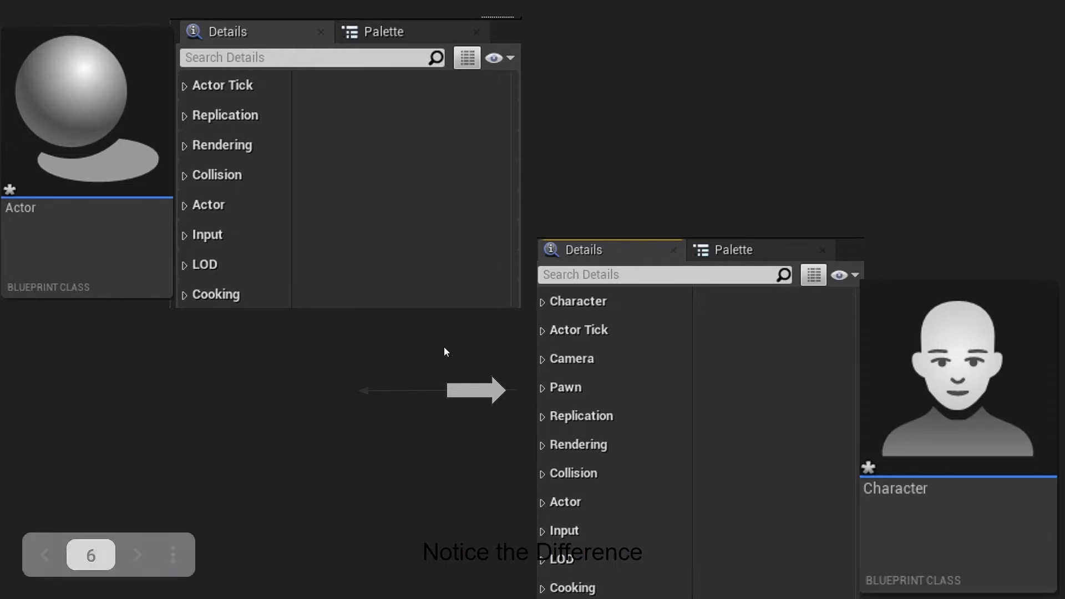
# Review the Actor Blueprint Class slide and the details comparison slide, and advance to the "What are Blueprints?" slide
pyautogui.press('Left')
pyautogui.press('Left')
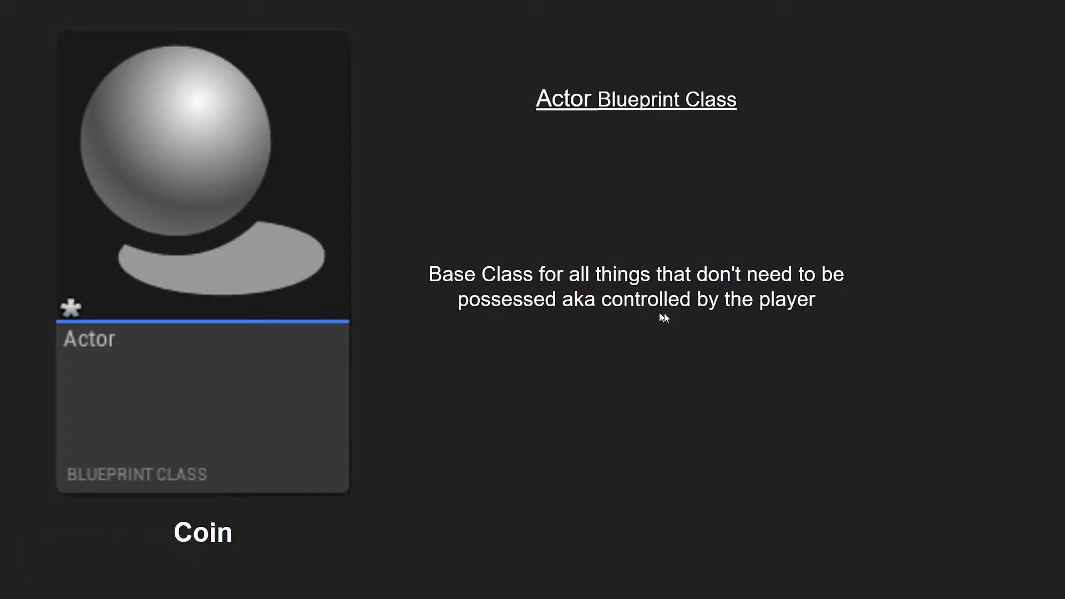
pyautogui.press('Right')
pyautogui.press('Right')
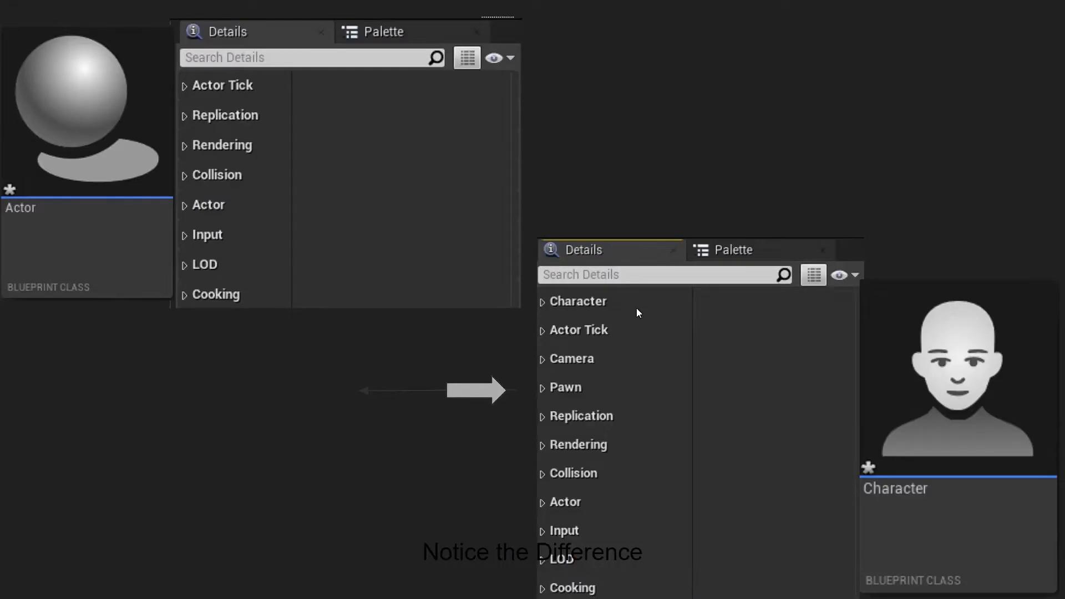
pyautogui.press('Right')
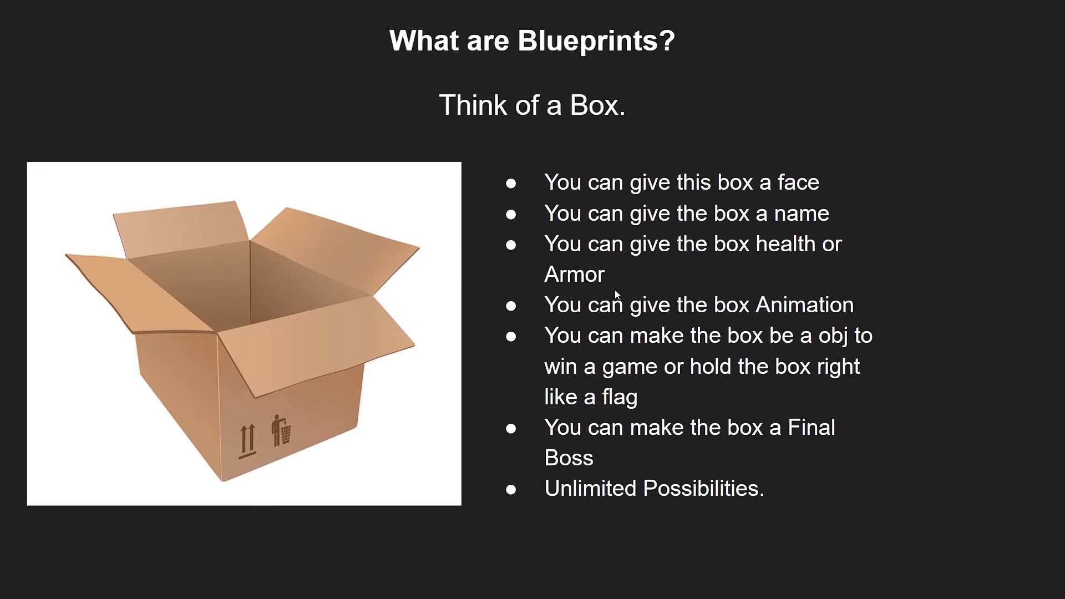
# Switch to the Unreal Editor and detach the Actor and Character Blueprints into one floating window, moved clear of the ThirdPersonExampleMap level view
pyautogui.hotkey('alt', 'Tab')
pyautogui.hotkey('alt', 'Tab')
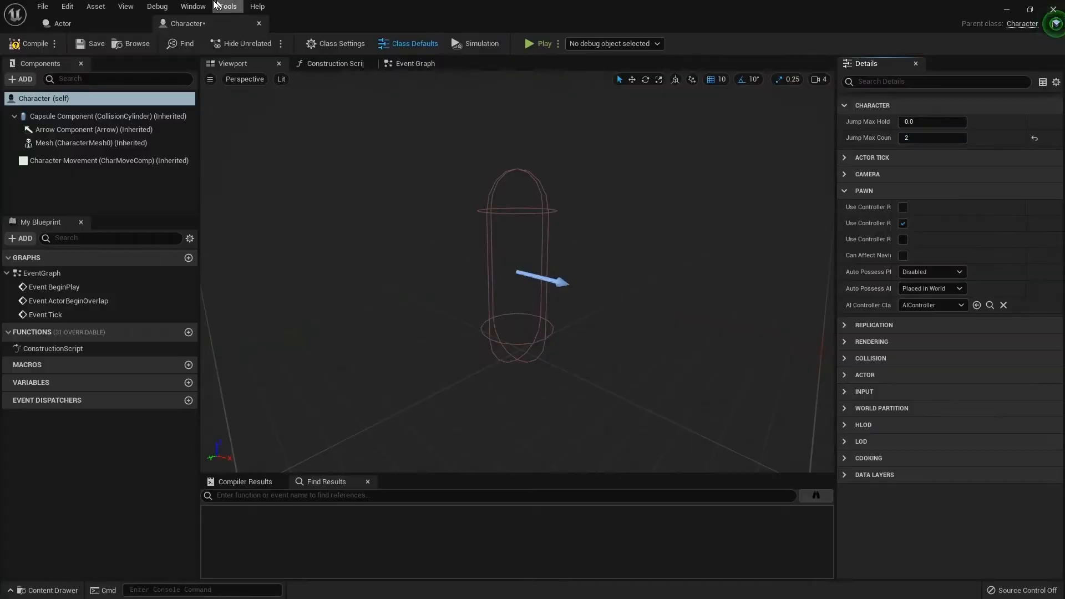
pyautogui.click(109, 25)
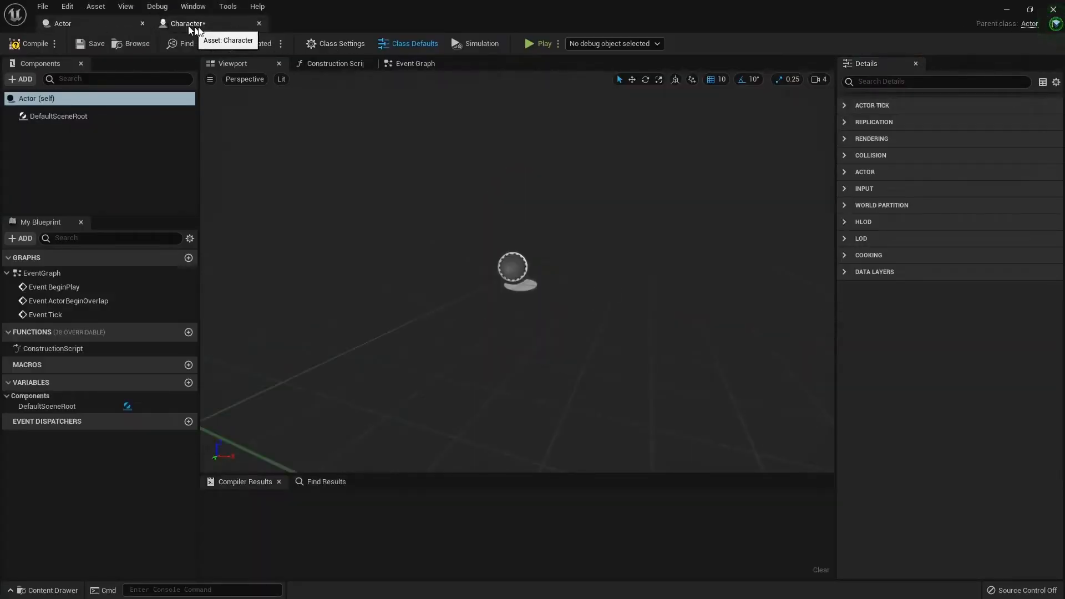
pyautogui.moveTo(91, 20); pyautogui.dragTo(355, 216)
pyautogui.moveTo(107, 21); pyautogui.dragTo(467, 216)
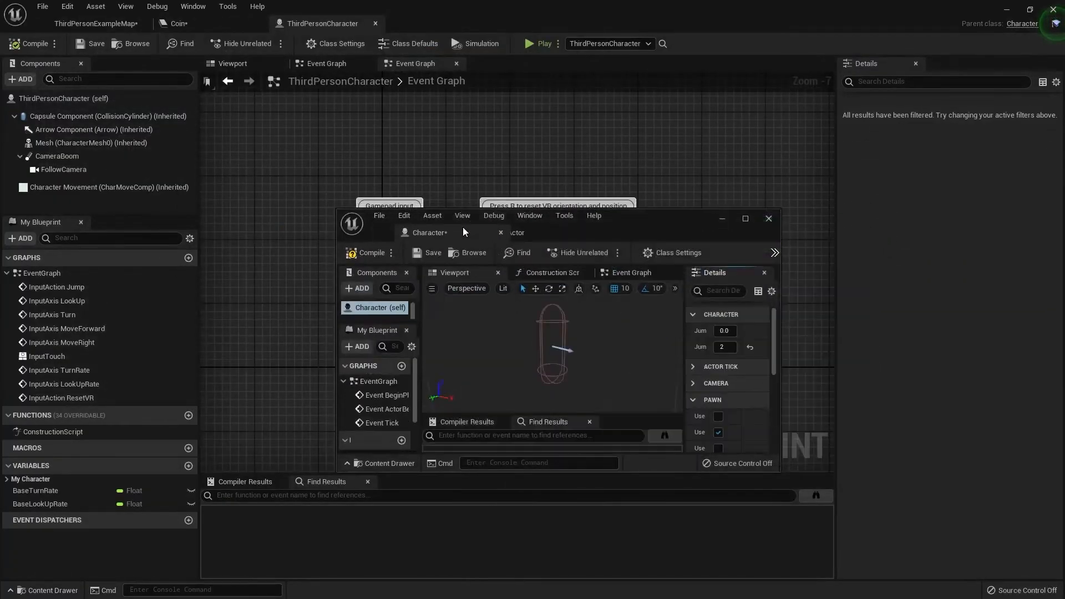
pyautogui.click(63, 25)
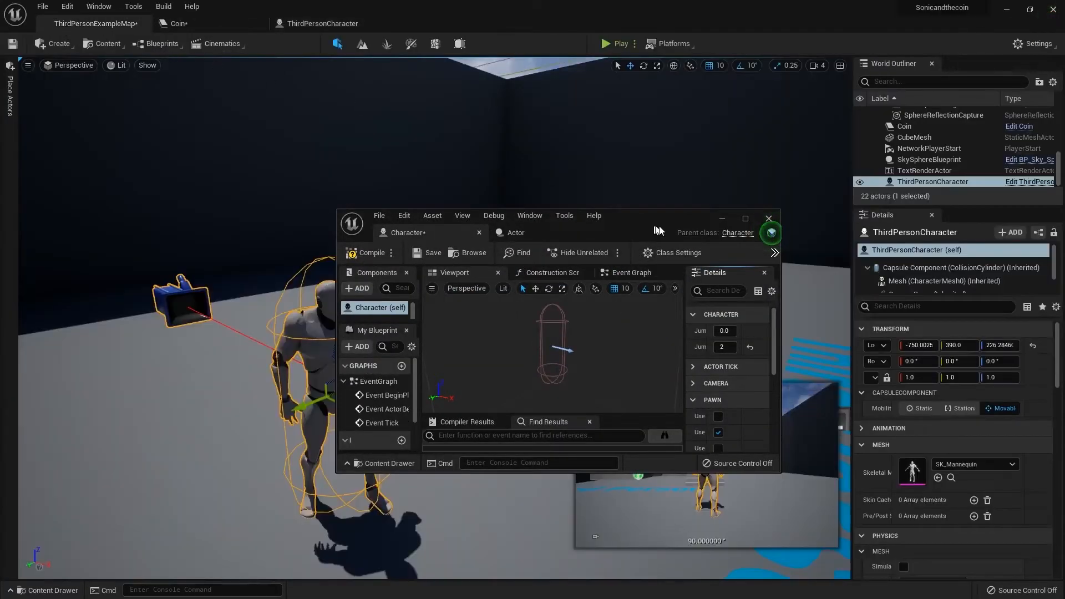
pyautogui.moveTo(669, 222); pyautogui.dragTo(683, 534)
# Examine the ThirdPersonCharacter in the level from several sides, including its mesh, capsule and camera
pyautogui.moveTo(577, 328); pyautogui.dragTo(432, 298, button='right')
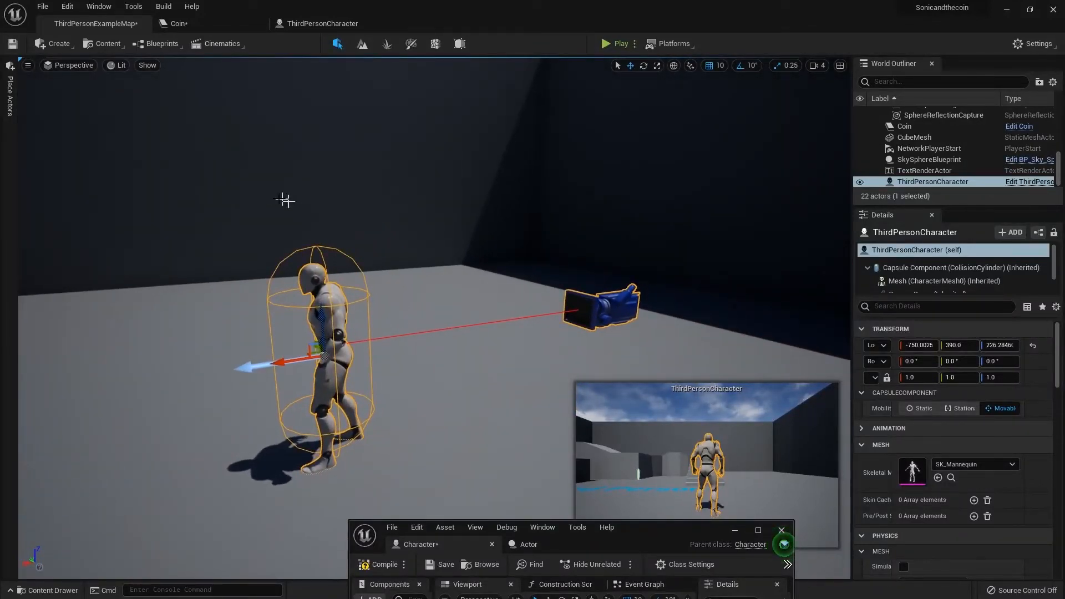
pyautogui.click(299, 304)
pyautogui.click(338, 297)
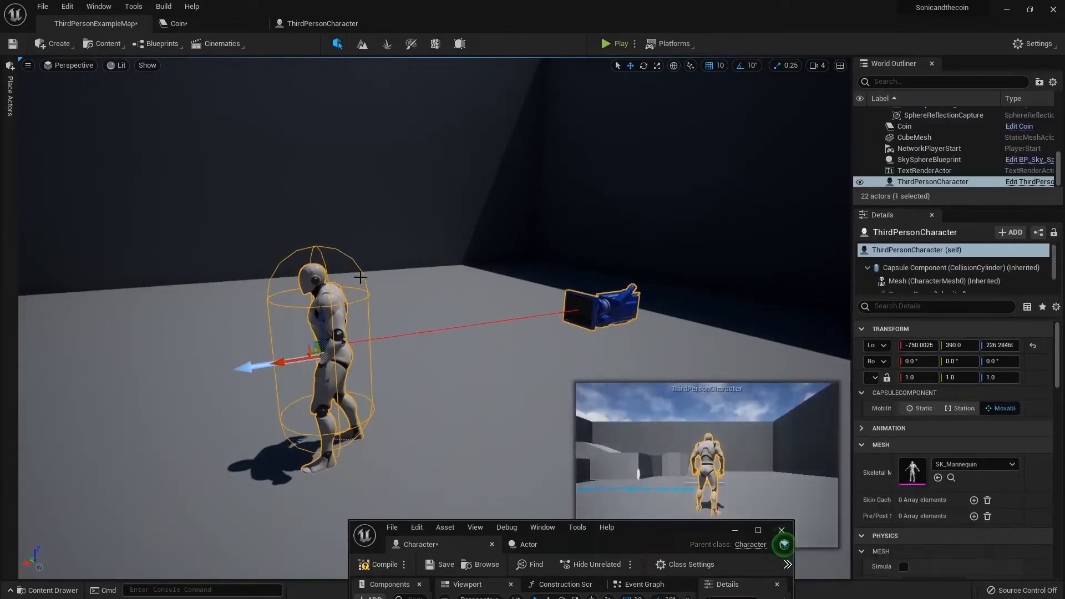
pyautogui.moveTo(359, 275); pyautogui.dragTo(382, 260, button='right')
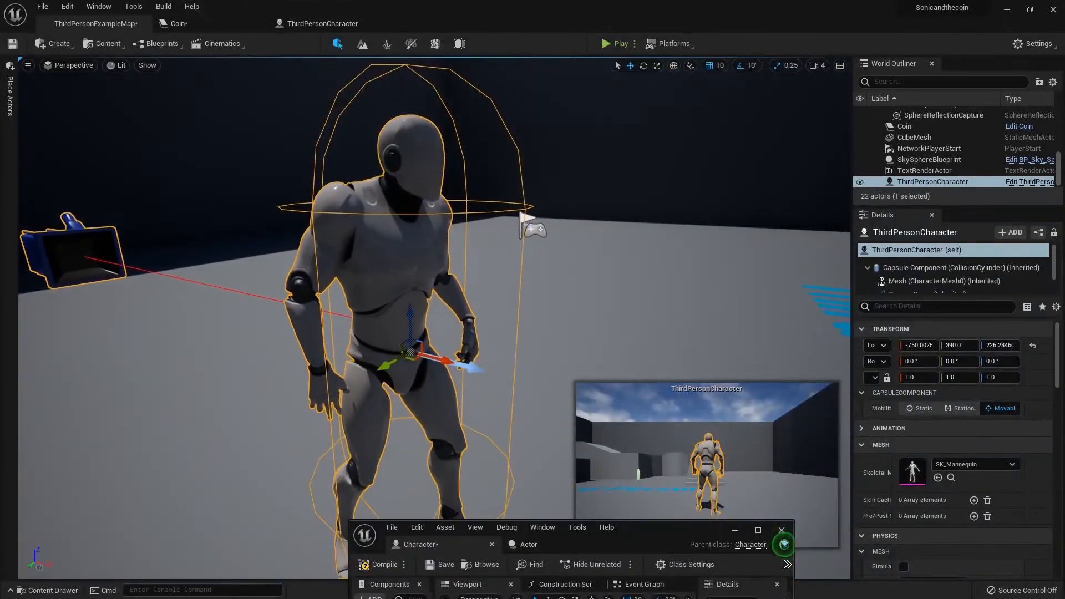
pyautogui.rightClick(382, 261)
pyautogui.click(260, 299)
pyautogui.moveTo(211, 207); pyautogui.dragTo(244, 209, button='right')
pyautogui.click(161, 233)
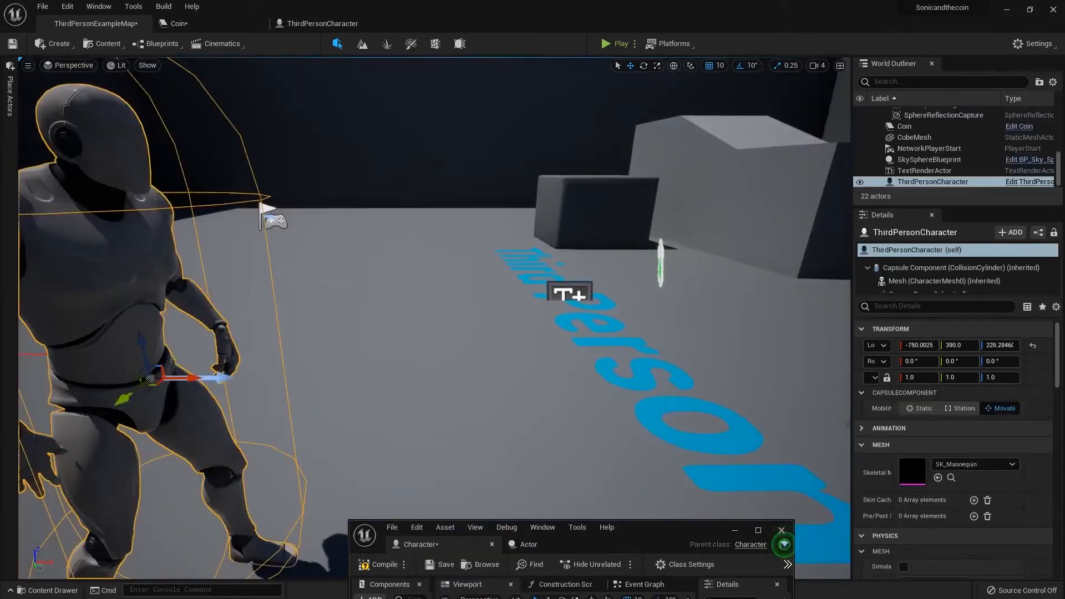
pyautogui.press('f')
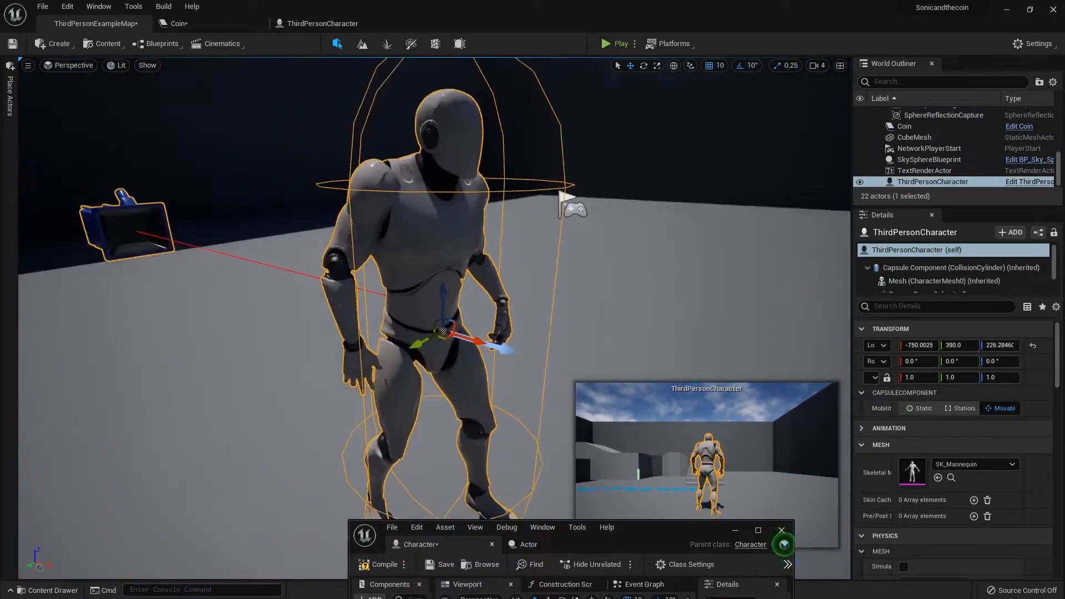
# Open the level's ThirdPersonCharacter for Blueprint editing and show its 3D view
pyautogui.rightClick(398, 203)
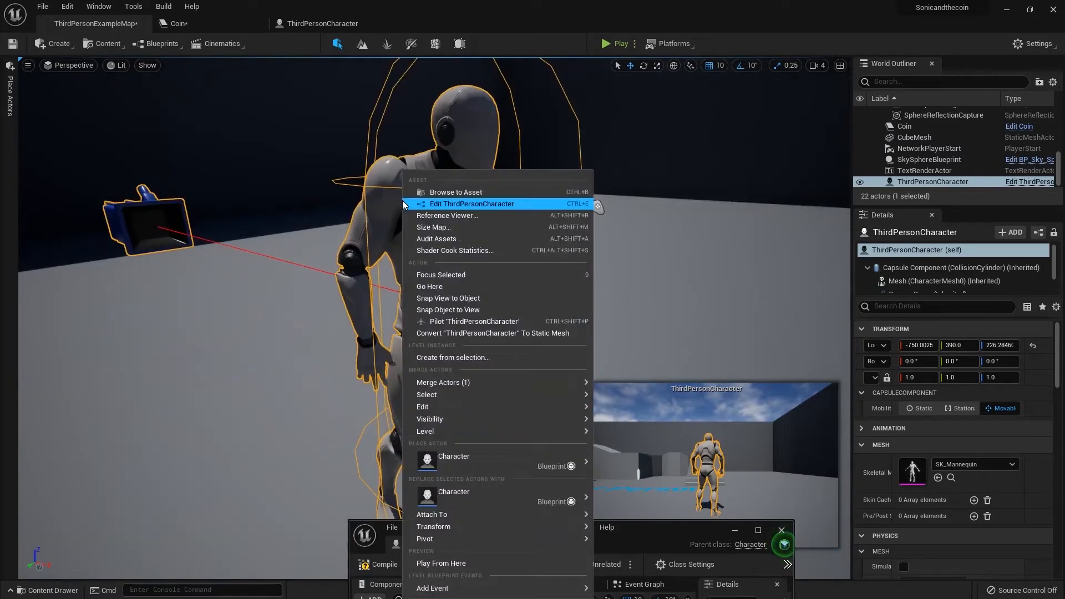
pyautogui.click(462, 202)
pyautogui.click(225, 64)
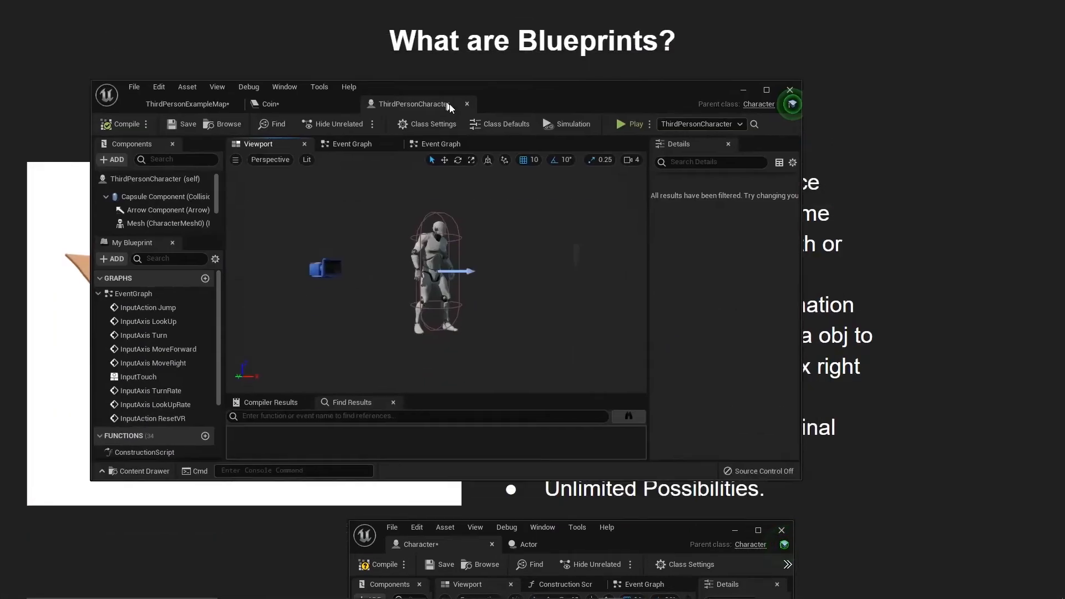
# Advance the presentation to the Static Mesh slide and return to the ThirdPersonCharacter Blueprint in the Unreal Editor
pyautogui.click(650, 509)
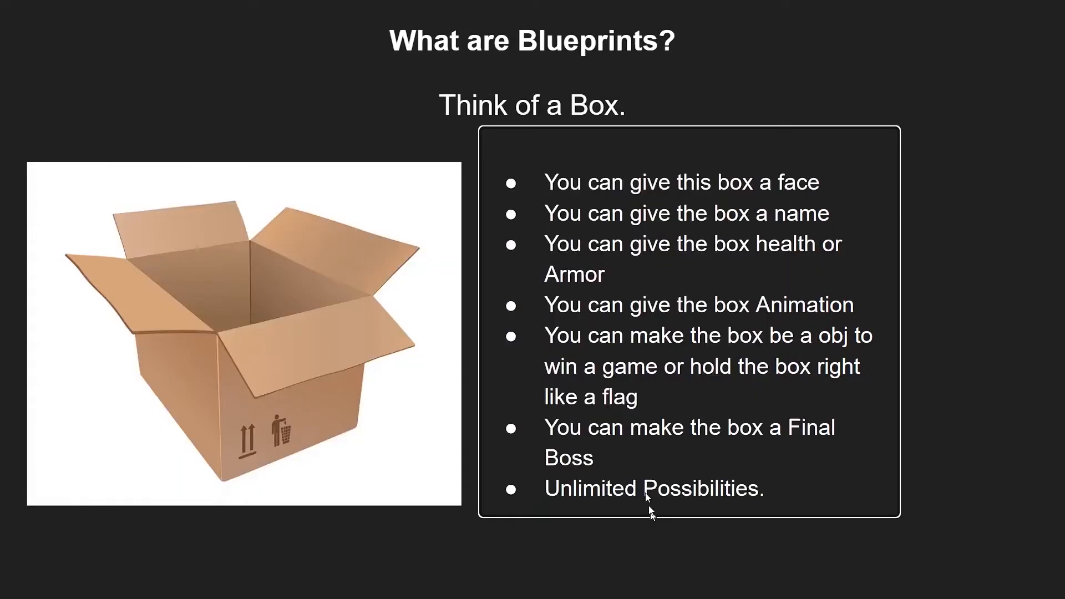
pyautogui.hotkey('alt', 'space')
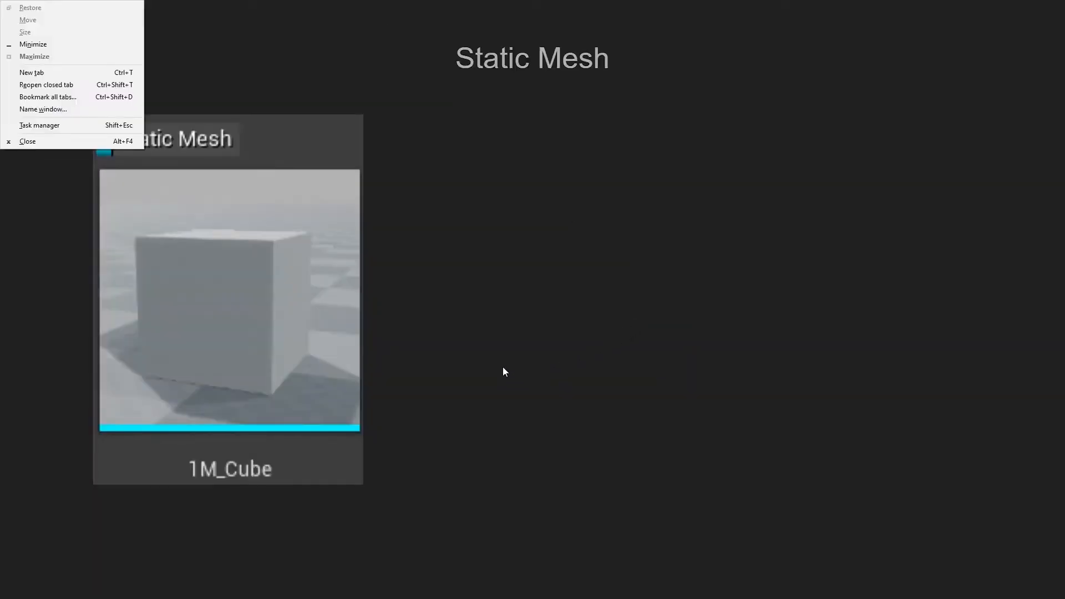
pyautogui.hotkey('alt', 'Tab')
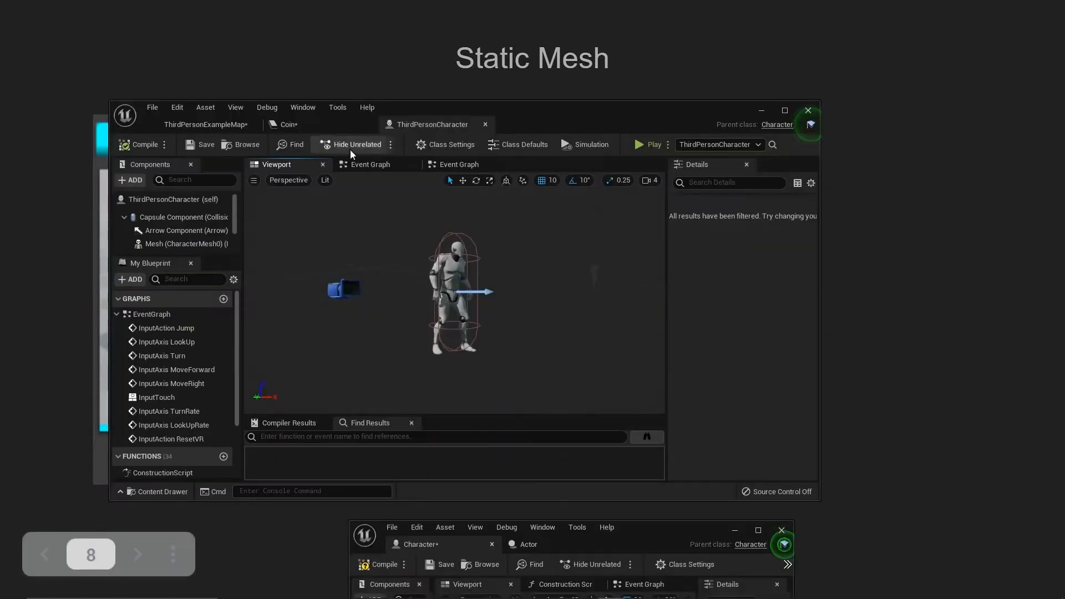
pyautogui.click(291, 126)
pyautogui.click(417, 126)
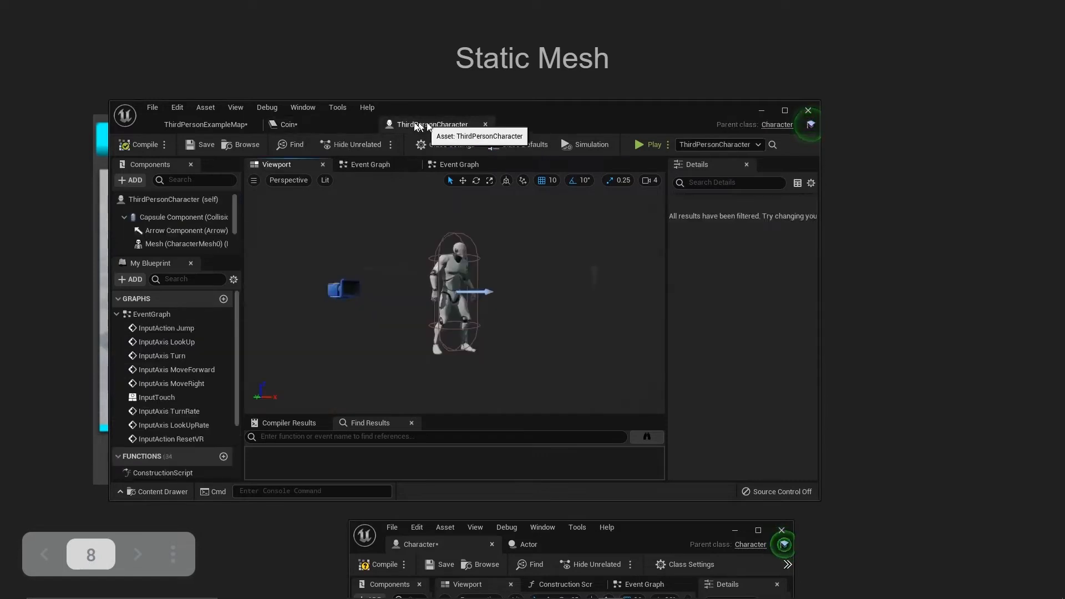
# Maximize the Unreal Editor window and close the Coin Blueprint
pyautogui.click(289, 125)
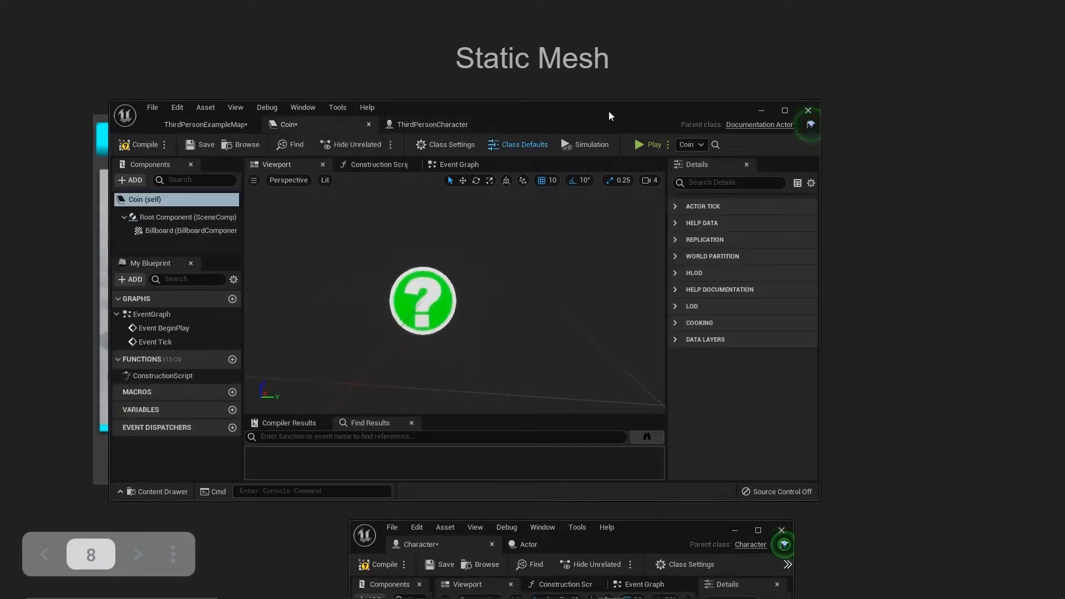
pyautogui.moveTo(608, 111); pyautogui.dragTo(618, 77)
pyautogui.click(795, 83)
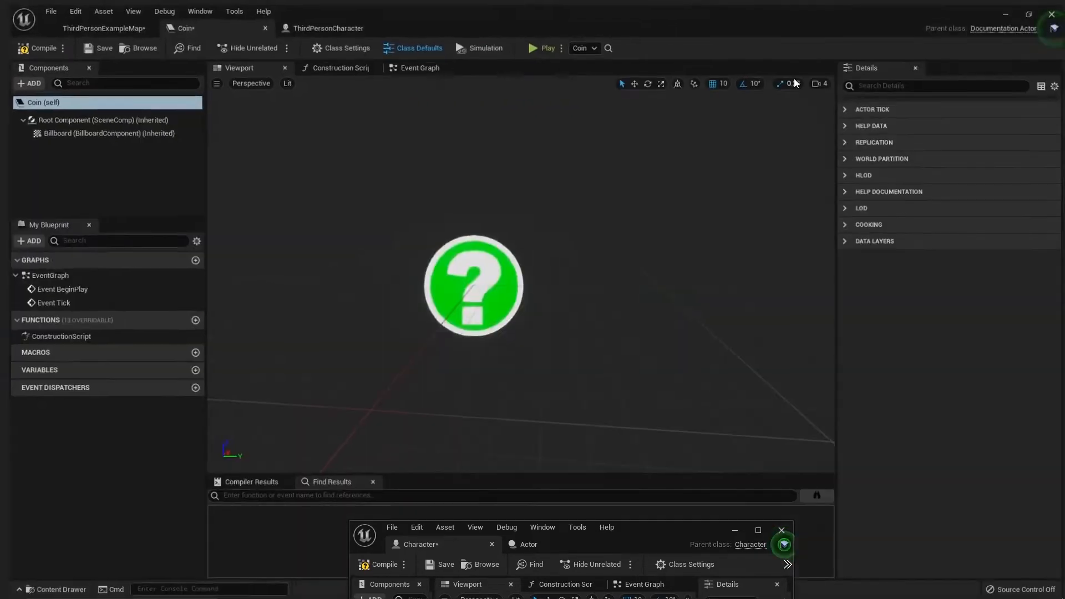
pyautogui.hotkey('alt', 'Tab')
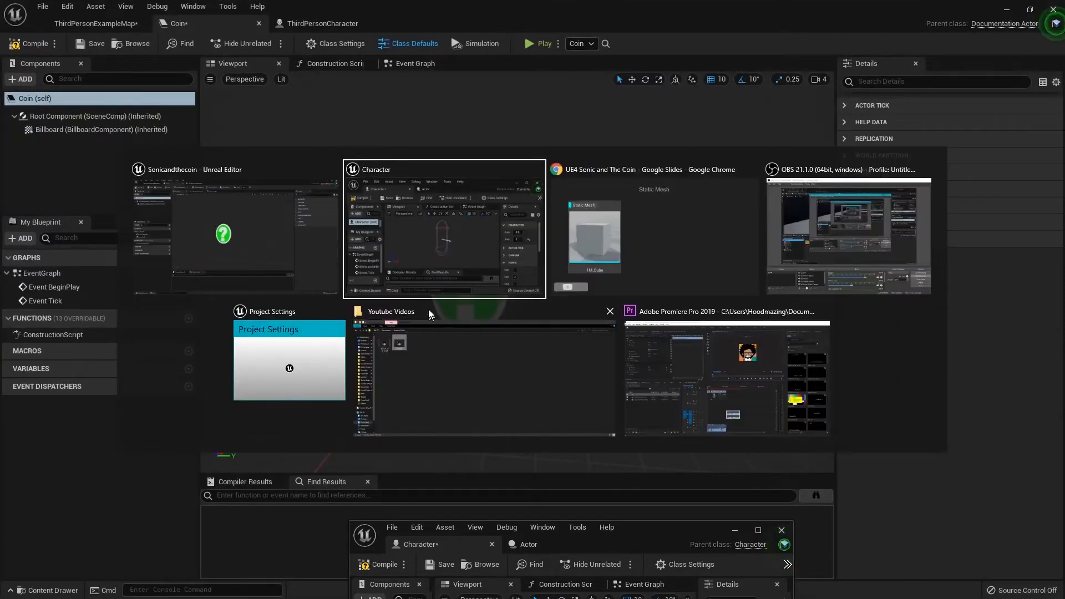
pyautogui.click(436, 279)
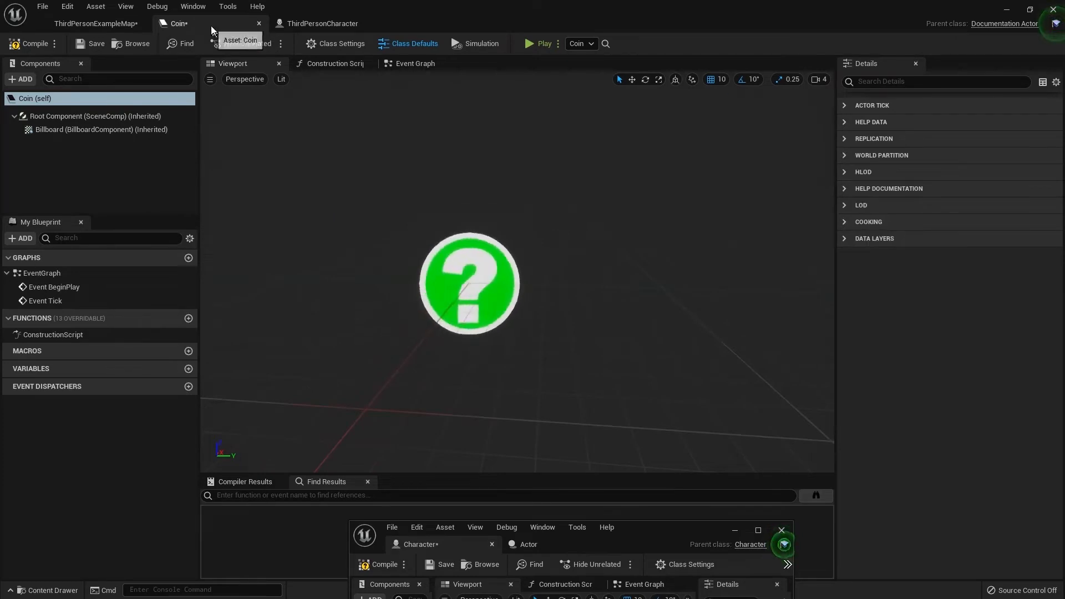
pyautogui.click(92, 22)
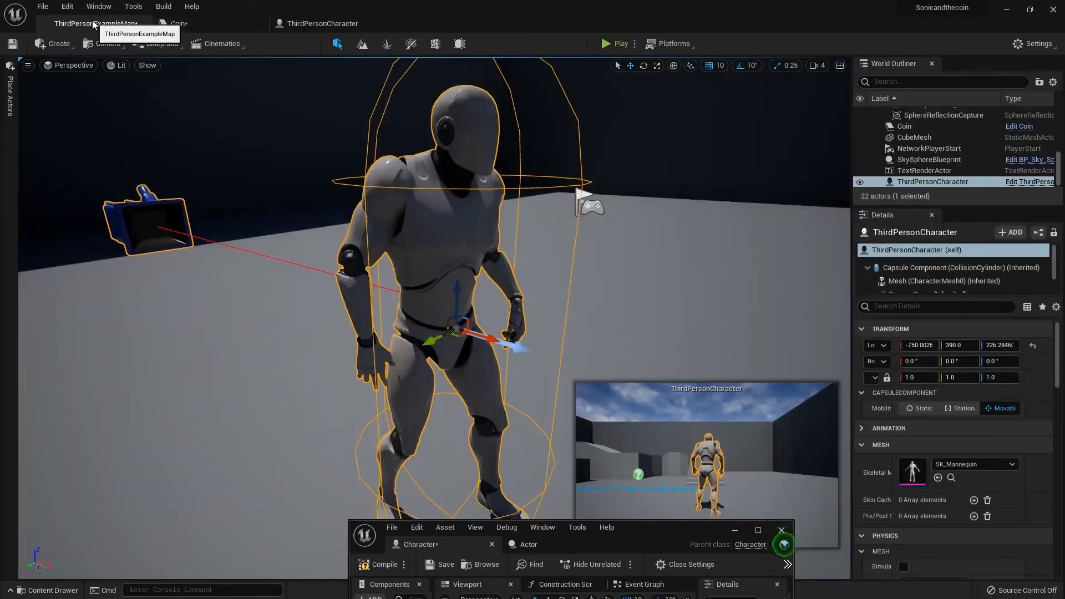
pyautogui.click(207, 22)
pyautogui.click(258, 24)
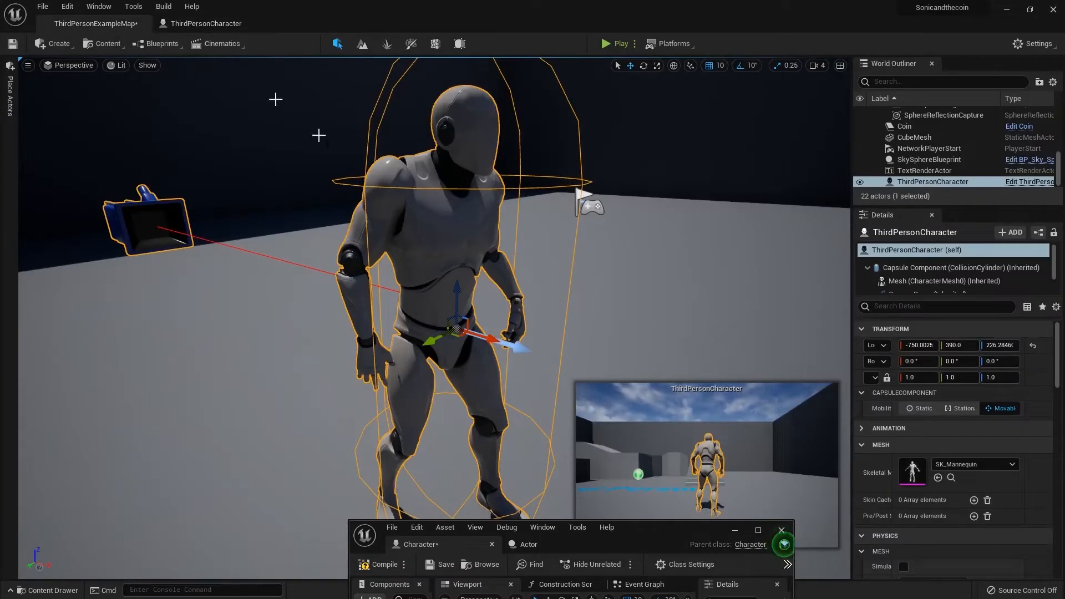
# Dock the floating Character Blueprint into the main editor beside ThirdPersonCharacter and minimize the remaining Actor Blueprint window
pyautogui.moveTo(476, 250); pyautogui.dragTo(554, 251, button='right')
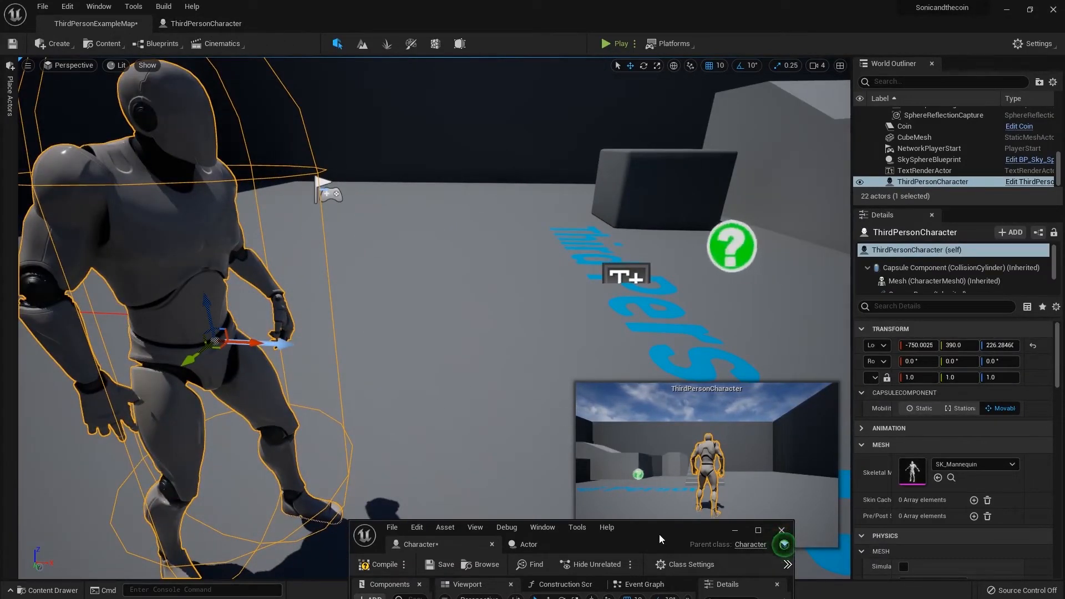
pyautogui.moveTo(660, 532); pyautogui.dragTo(719, 234)
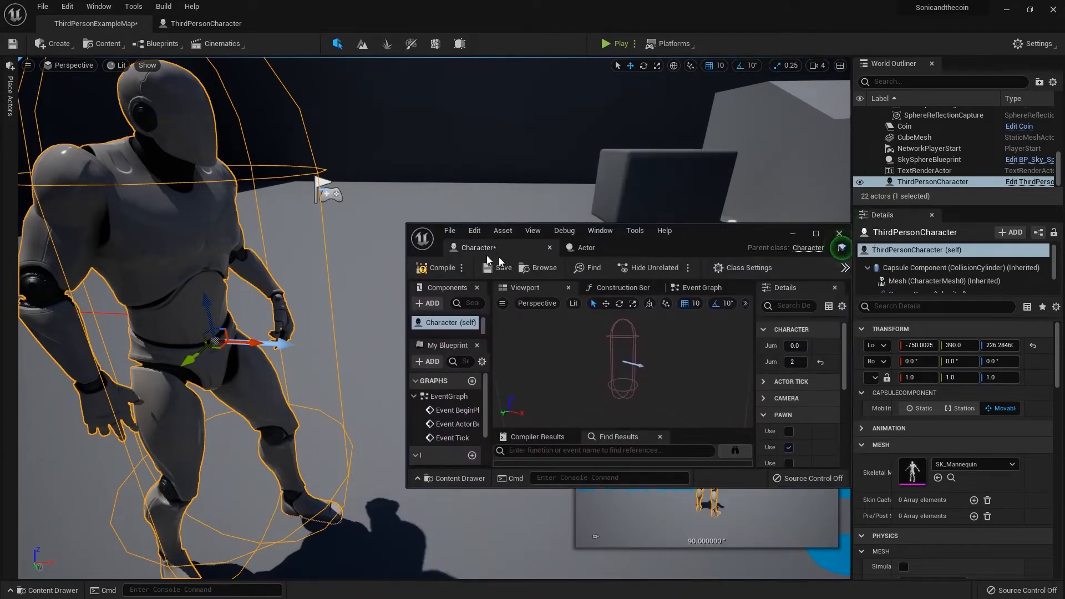
pyautogui.moveTo(482, 246); pyautogui.dragTo(281, 25)
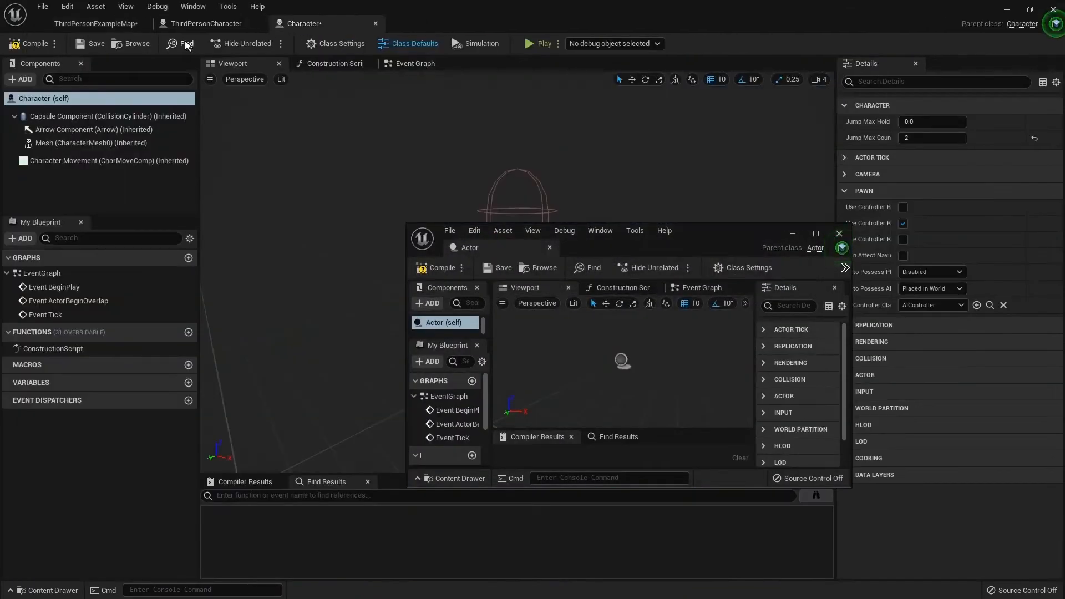
pyautogui.click(202, 25)
pyautogui.click(792, 233)
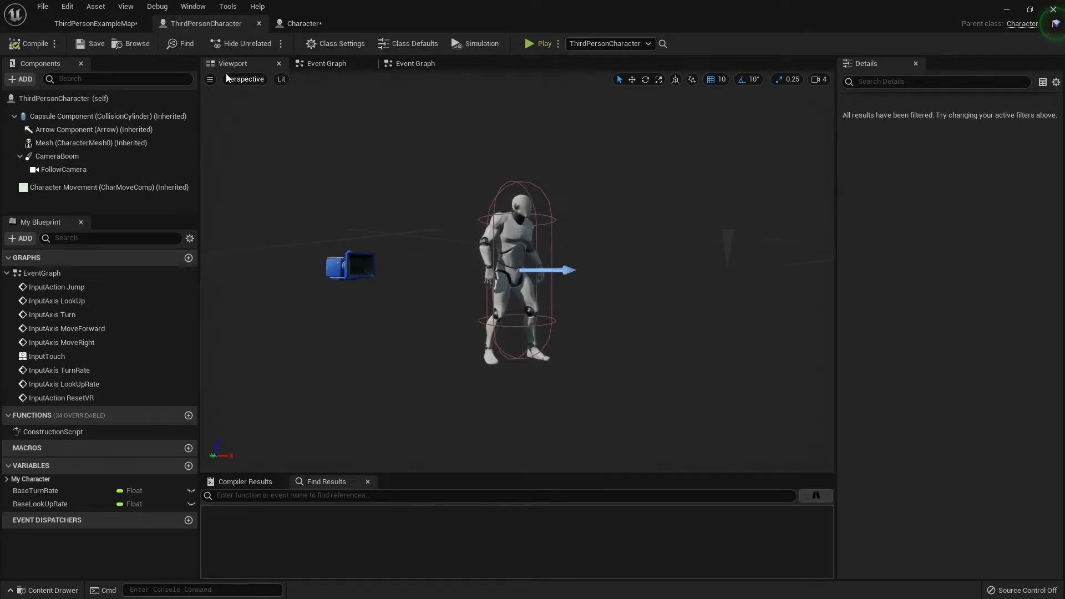
# Display the ThirdPersonCharacter root's class properties and collapse all property categories of the Character Blueprint
pyautogui.click(53, 102)
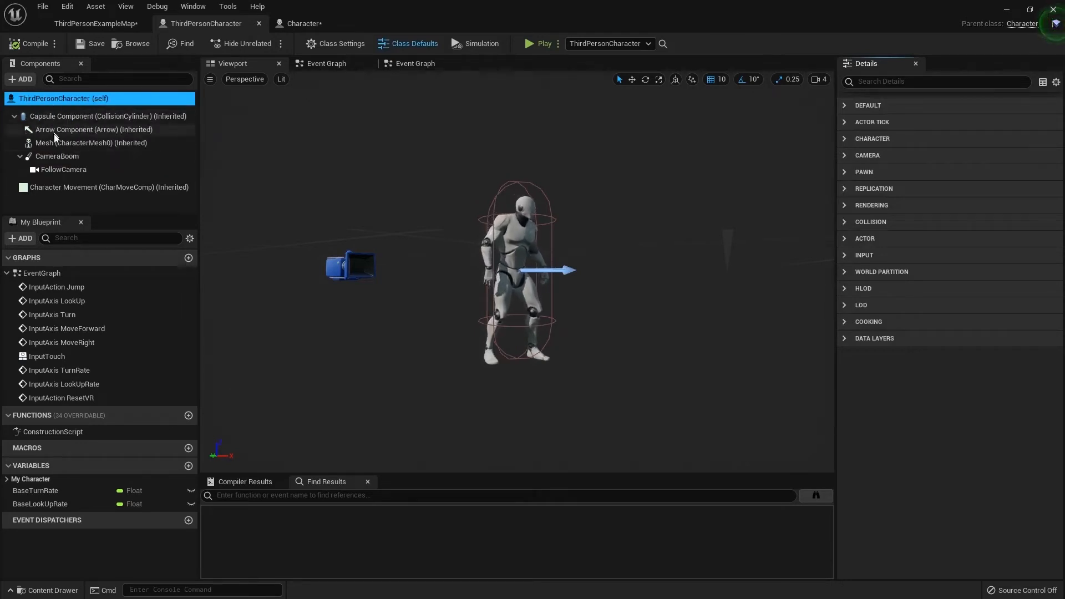
pyautogui.click(24, 80)
pyautogui.click(25, 84)
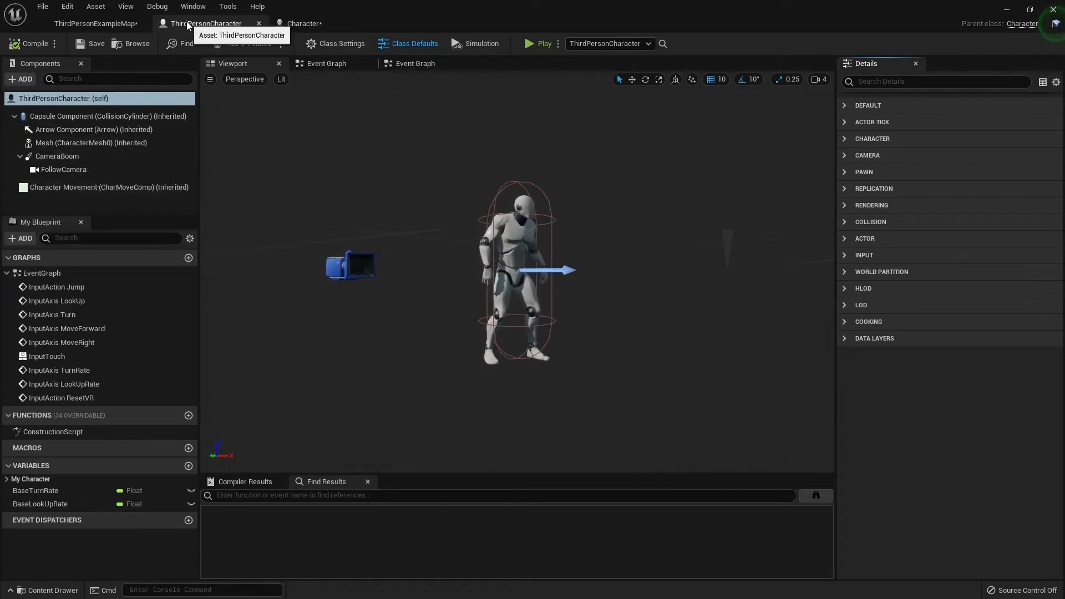
pyautogui.click(302, 25)
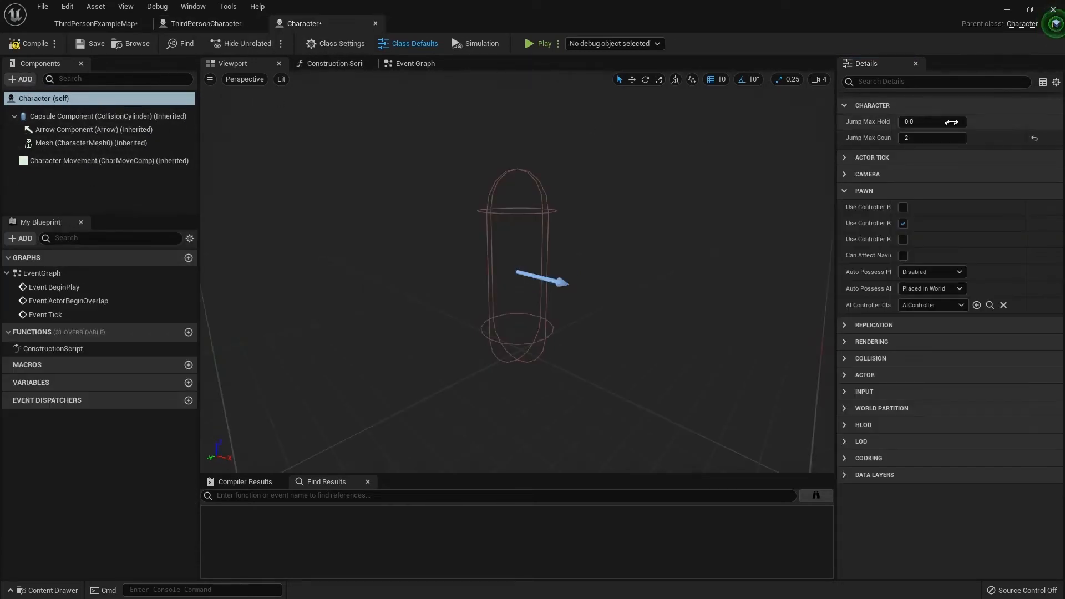
pyautogui.click(1056, 81)
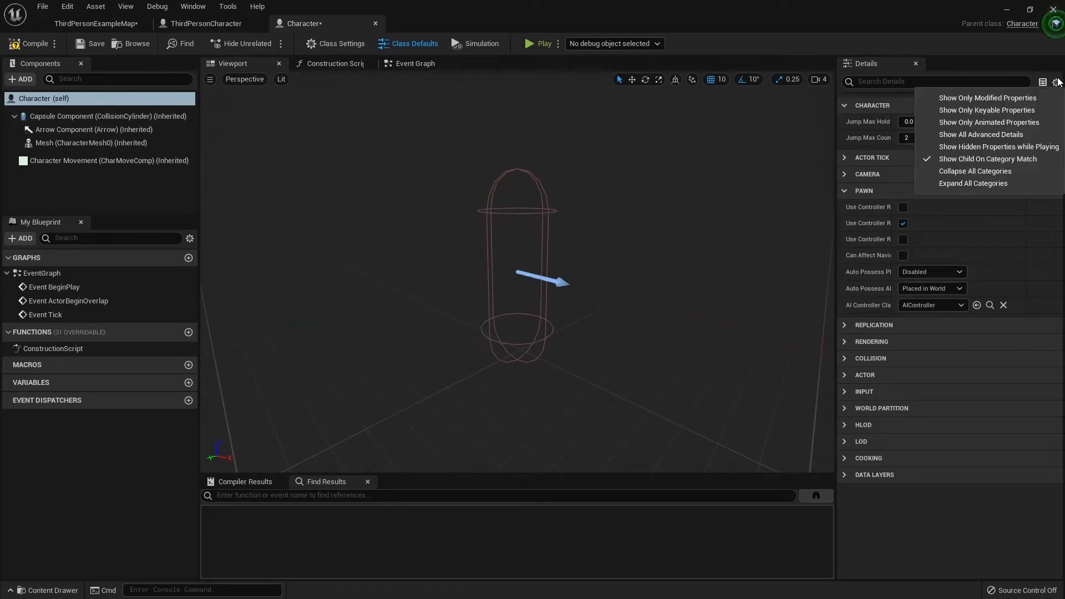
pyautogui.click(993, 172)
# Compare the components and property categories of the ThirdPersonCharacter and Character Blueprints, including ThirdPersonCharacter's Camera settings
pyautogui.click(222, 25)
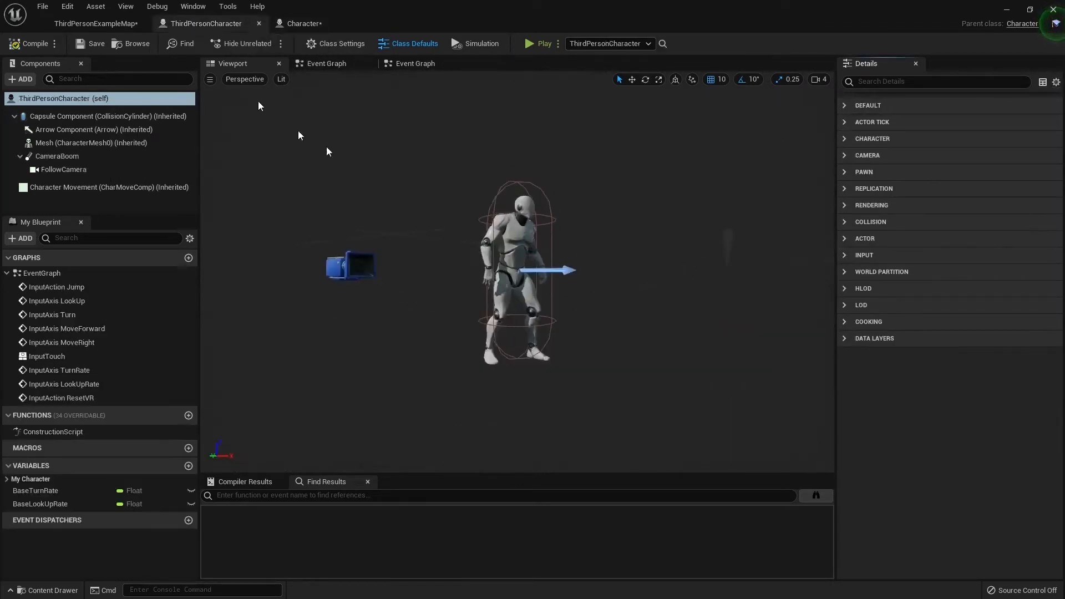
pyautogui.click(302, 23)
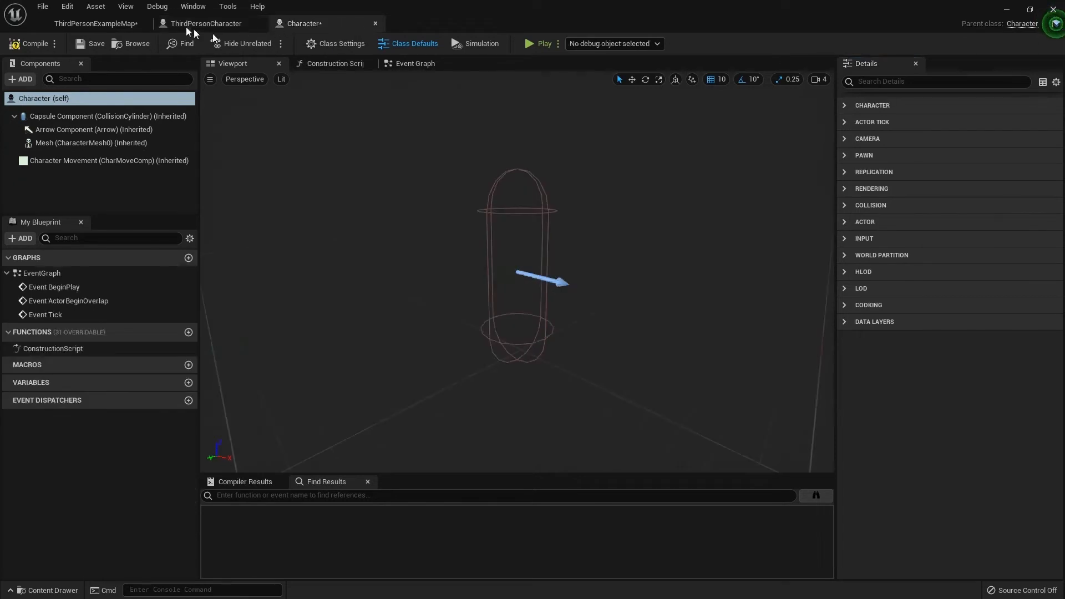
pyautogui.click(206, 24)
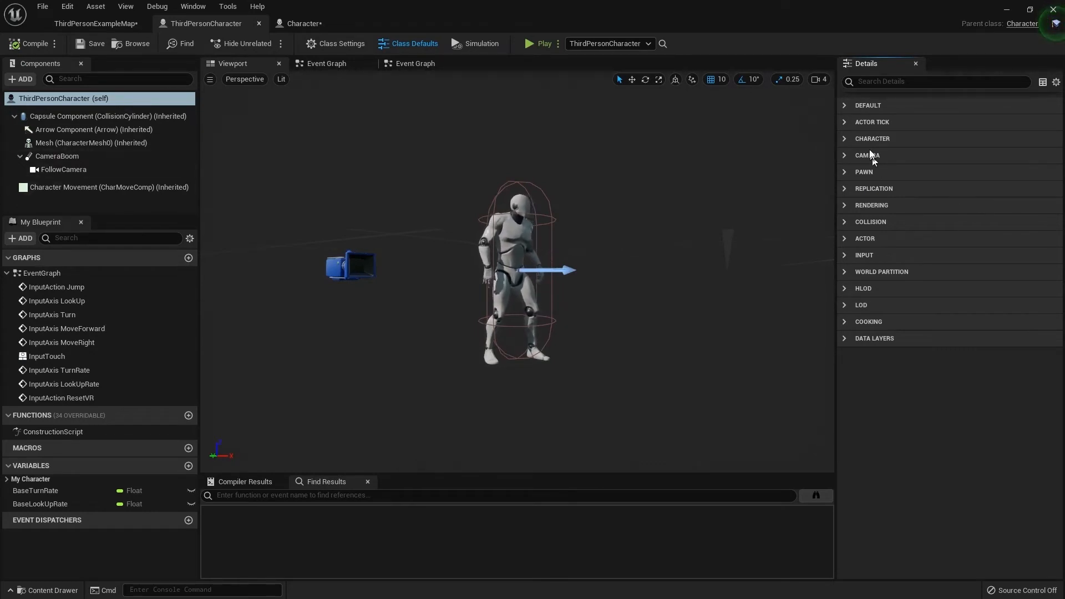
pyautogui.click(302, 20)
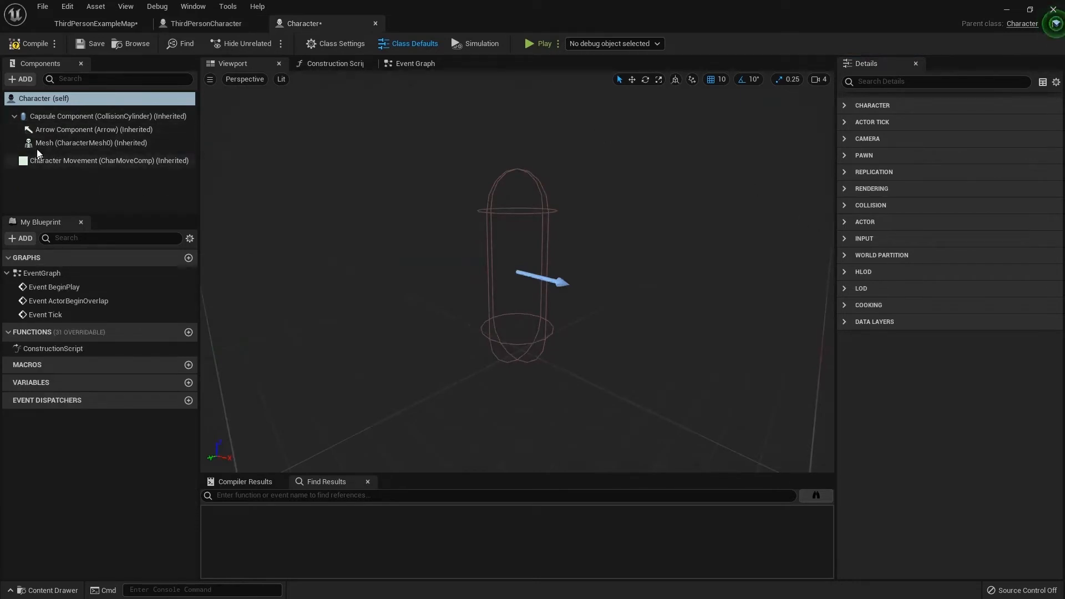
pyautogui.click(203, 23)
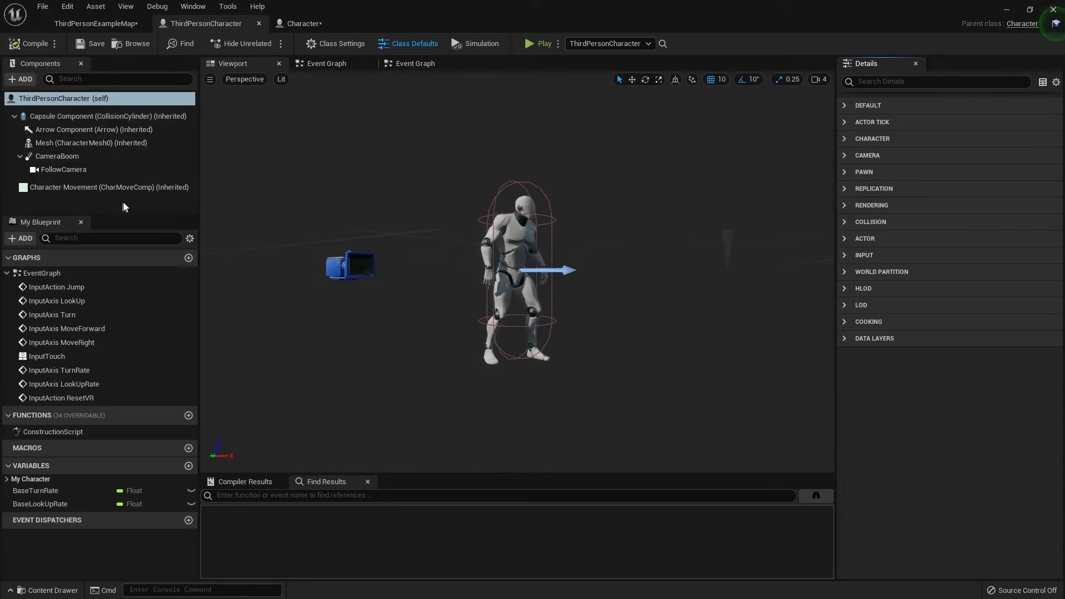
pyautogui.click(850, 157)
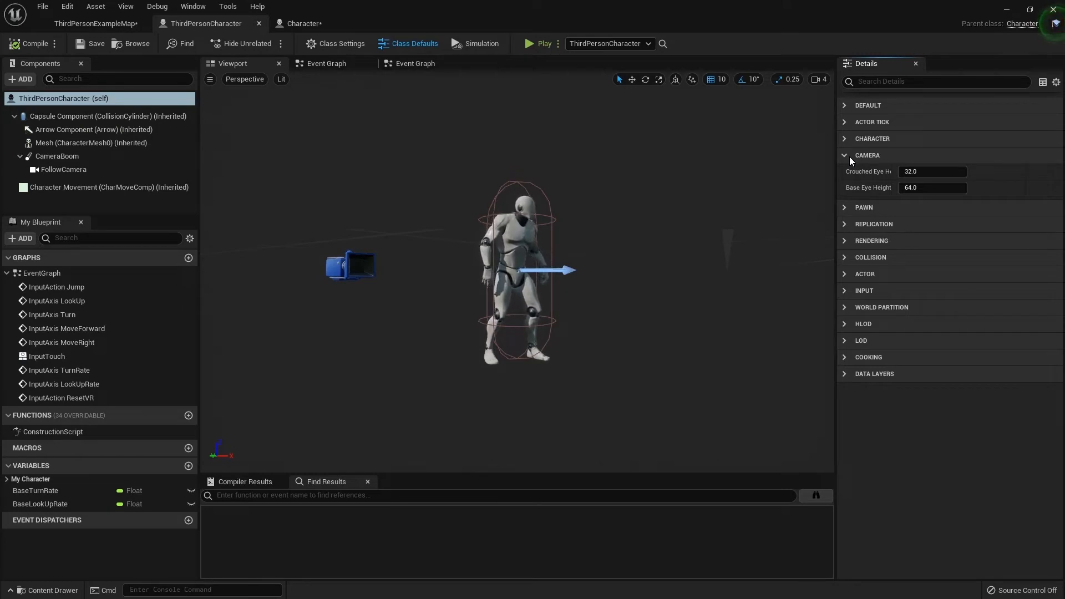
pyautogui.click(850, 157)
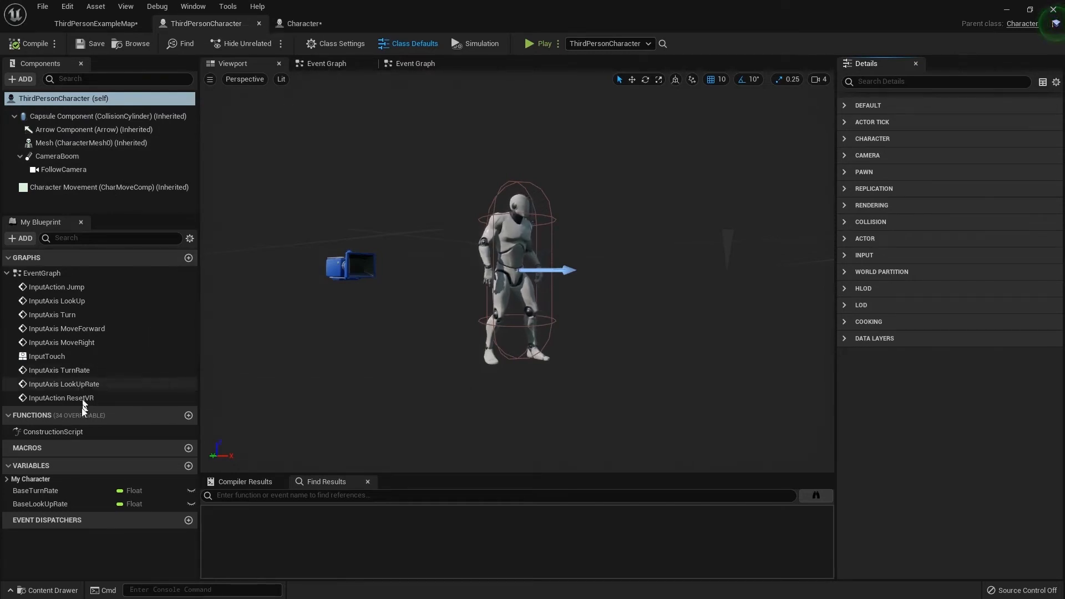
# Examine the ThirdPersonCharacter root and its mannequin mesh up close from a slightly different angle
pyautogui.click(21, 98)
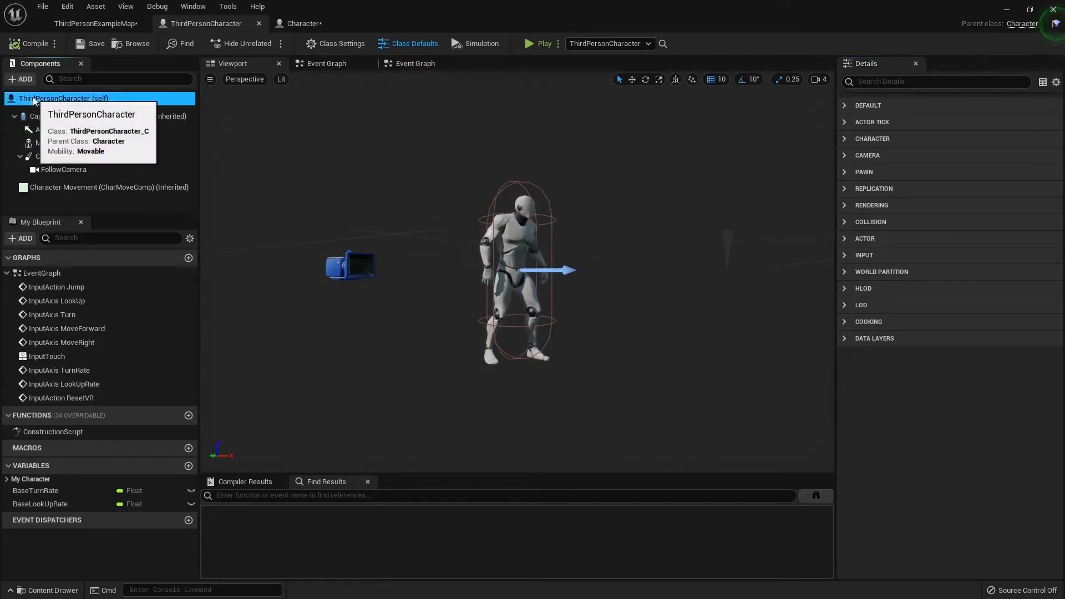
pyautogui.scroll(4, 487, 246)
pyautogui.scroll(-4, 433, 272)
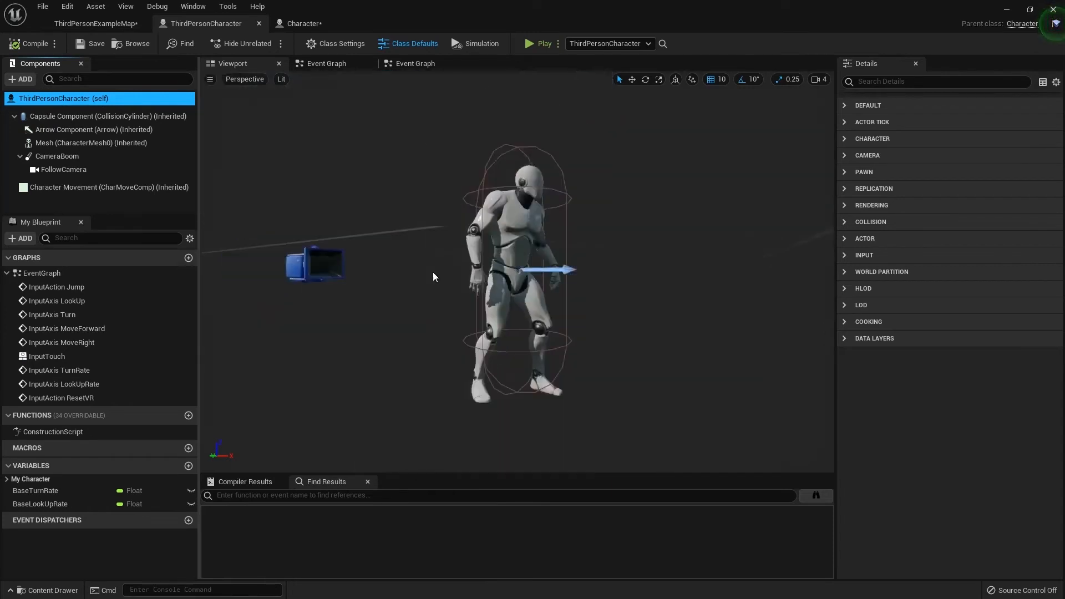
pyautogui.scroll(4, 433, 272)
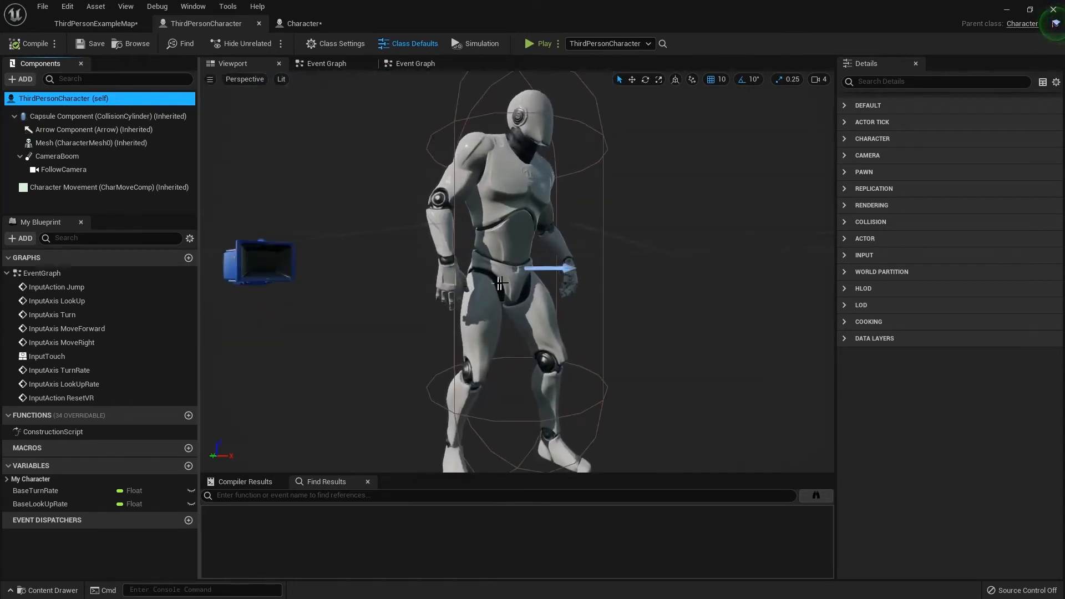
pyautogui.moveTo(461, 285); pyautogui.dragTo(313, 272)
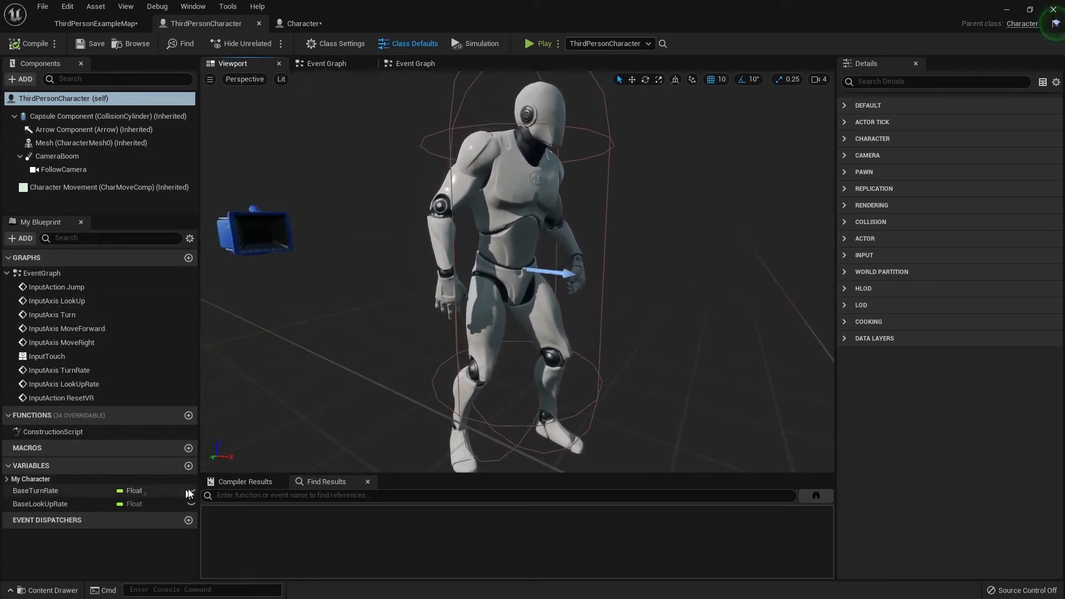
# Add a new variable named Health to the ThirdPersonCharacter Blueprint
pyautogui.click(189, 467)
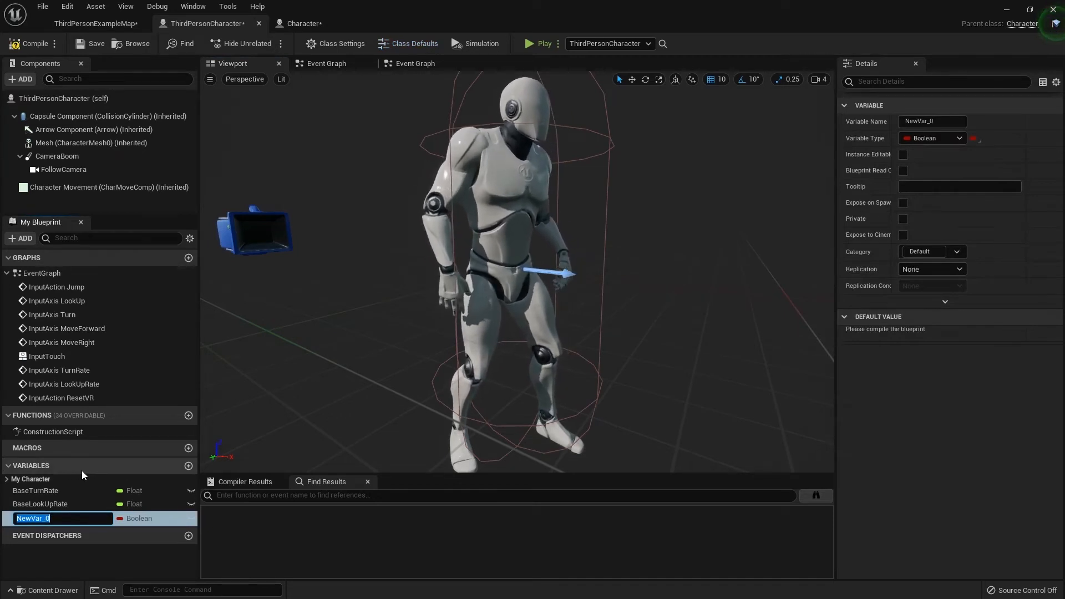
pyautogui.write('Health')
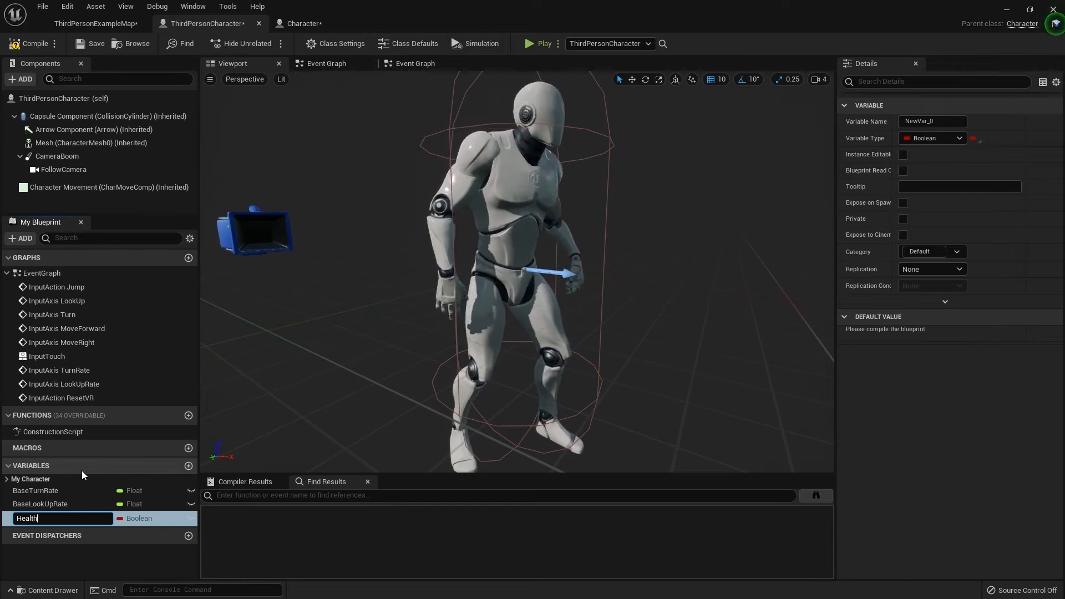
pyautogui.press('Return')
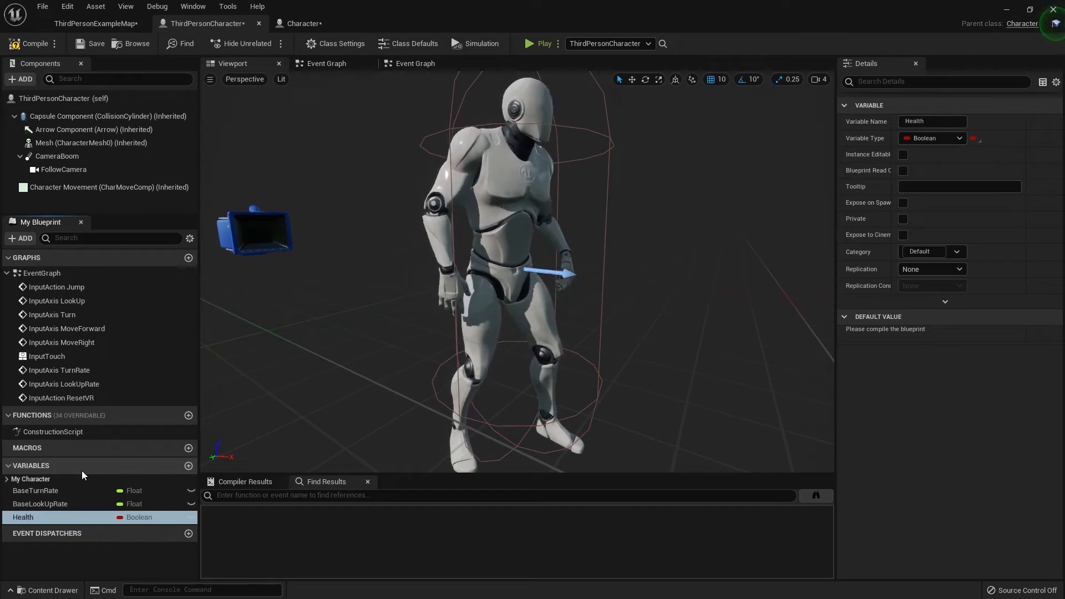
# Set the Health variable's type to Float and compile the ThirdPersonCharacter Blueprint
pyautogui.click(134, 518)
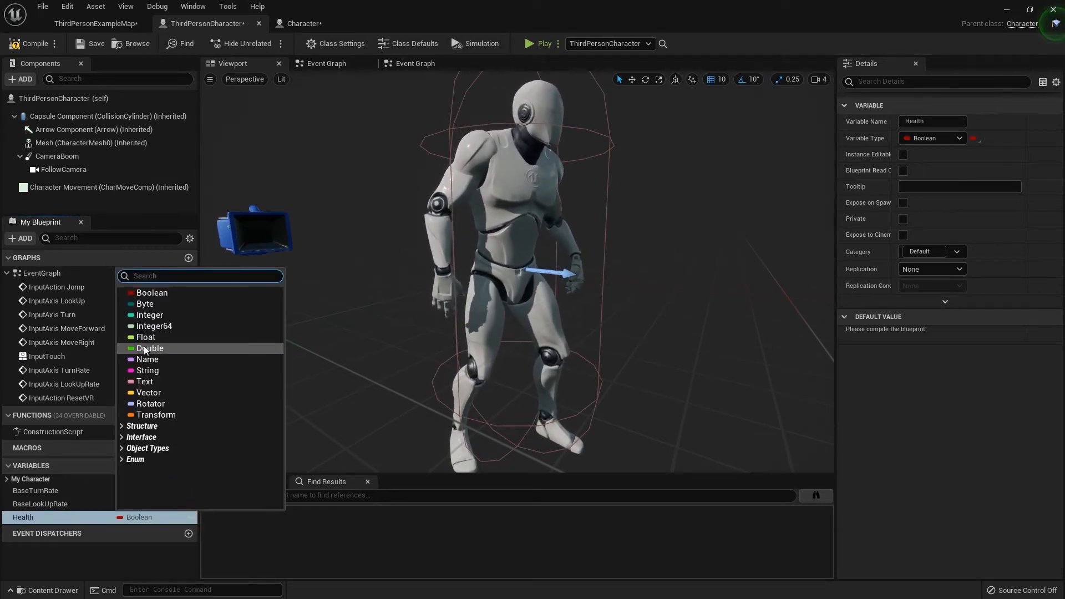
pyautogui.click(45, 519)
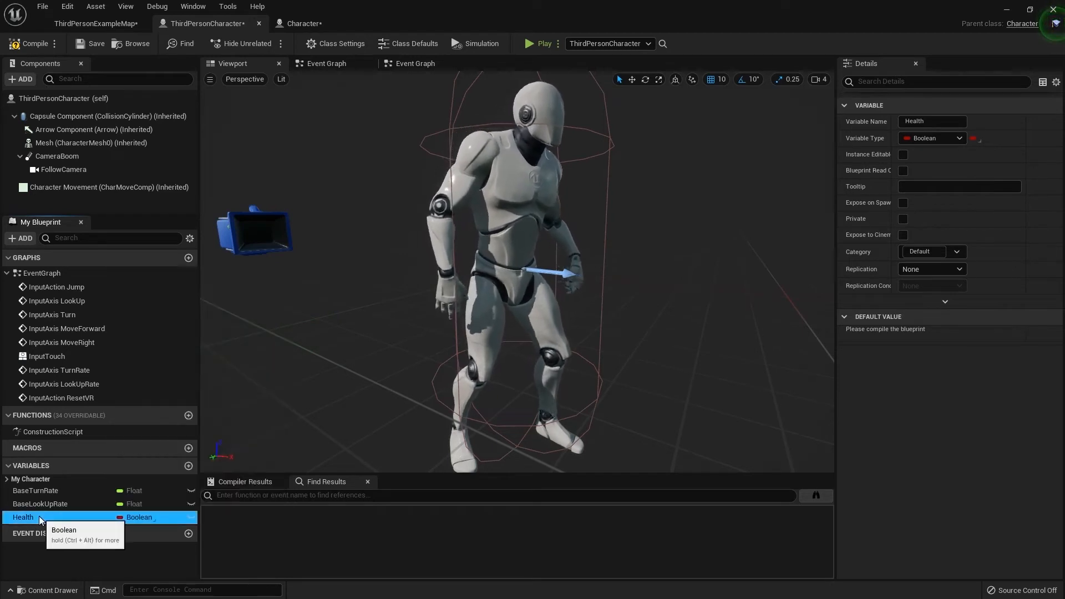
pyautogui.click(62, 517)
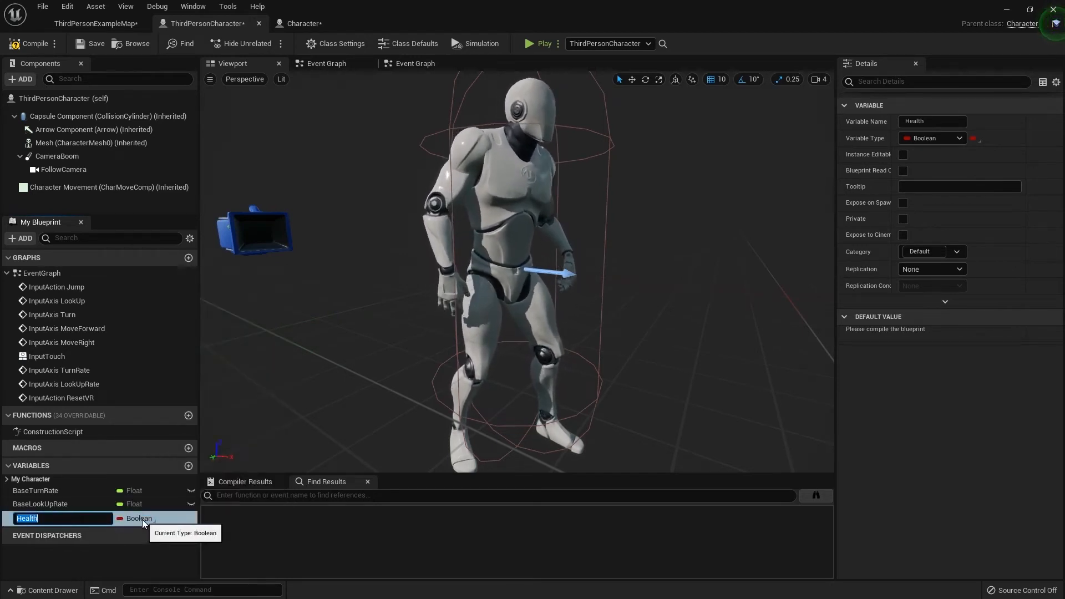
pyautogui.click(142, 519)
pyautogui.click(142, 519)
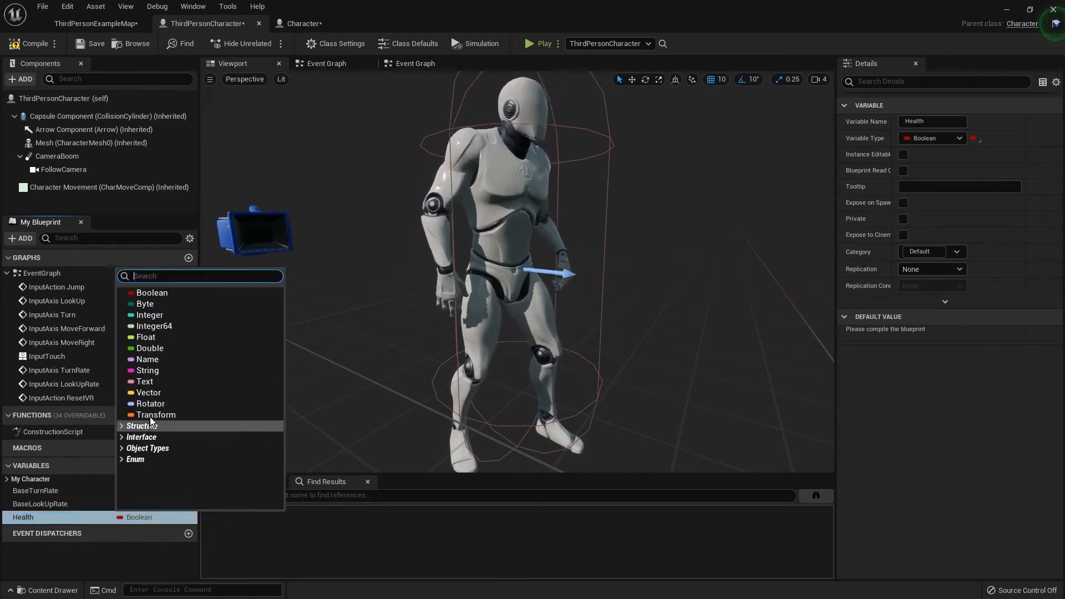
pyautogui.click(146, 337)
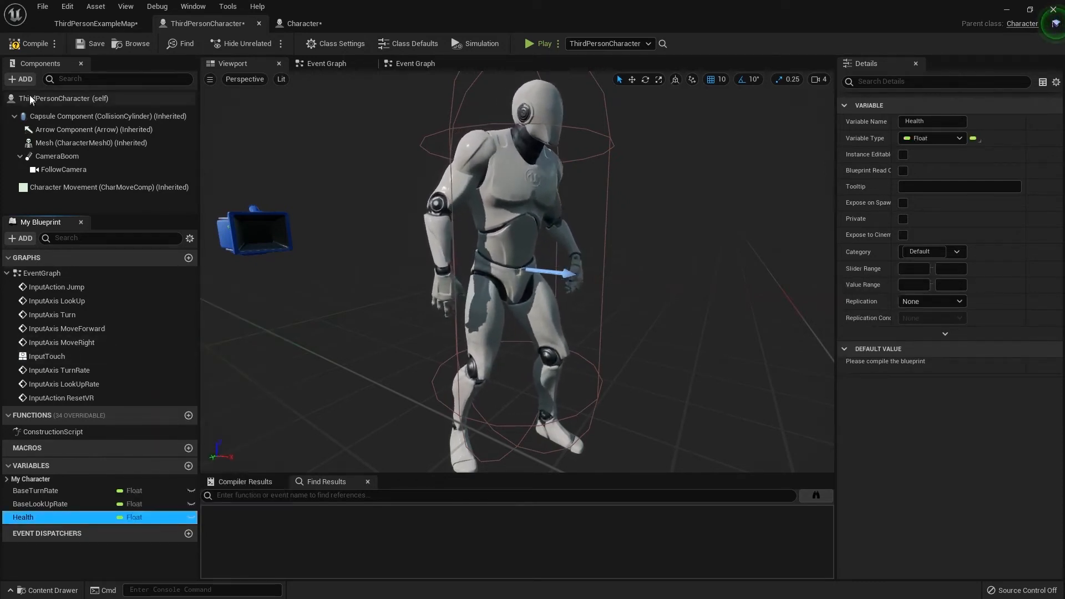
pyautogui.click(30, 48)
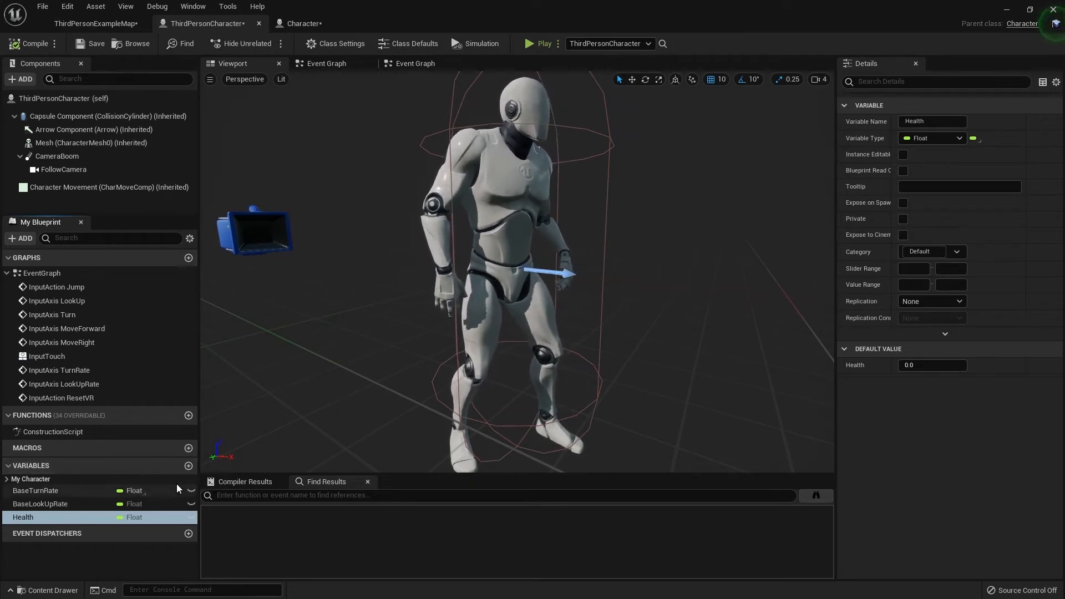
# Add a new variable named CoinBox to the ThirdPersonCharacter Blueprint
pyautogui.click(188, 467)
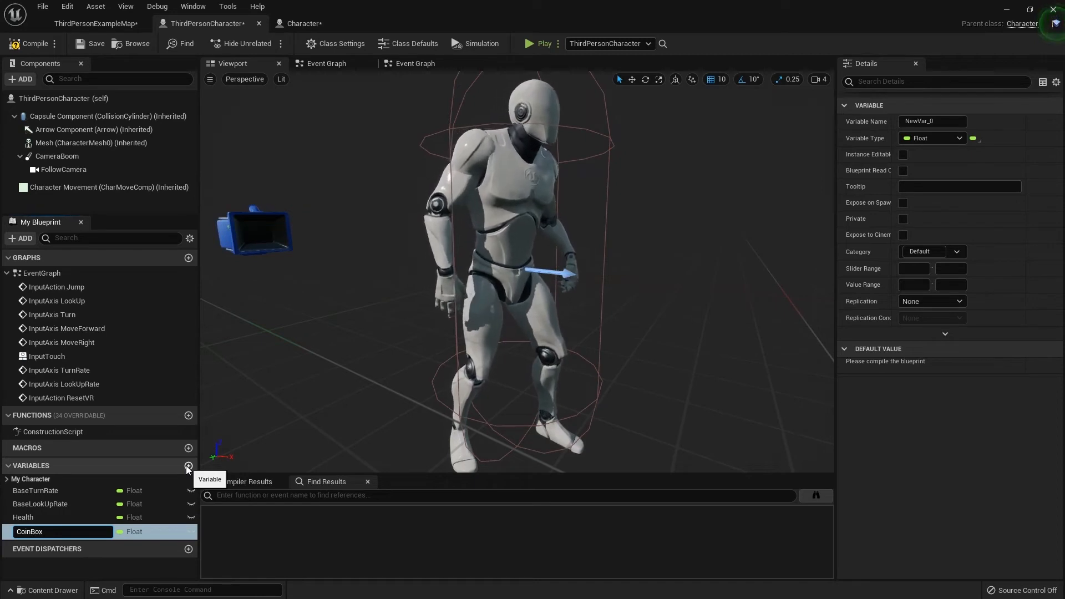
pyautogui.press('Return')
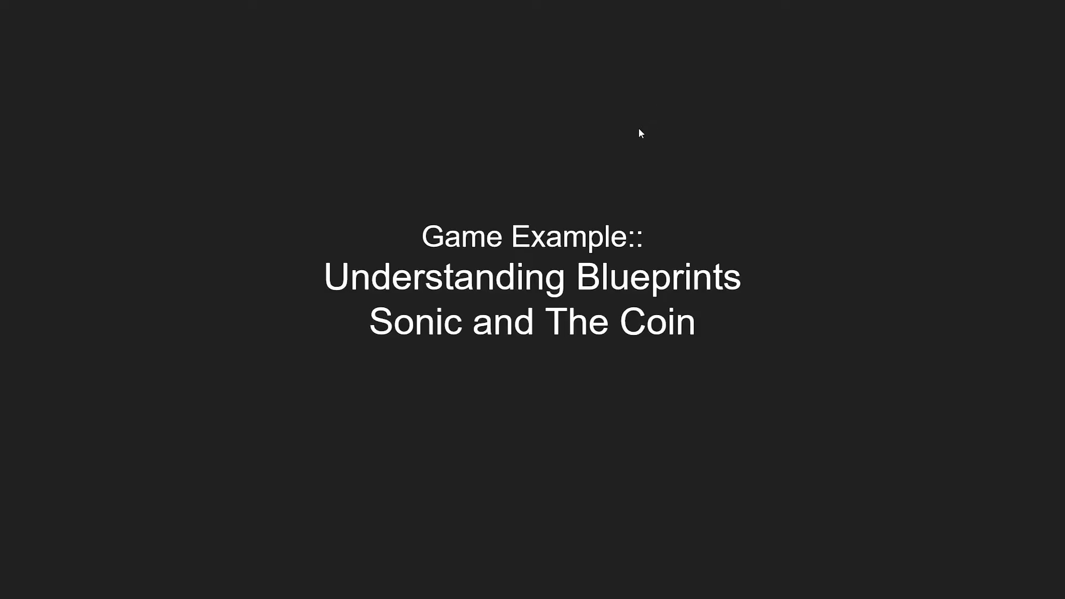
pyautogui.click(381, 226)
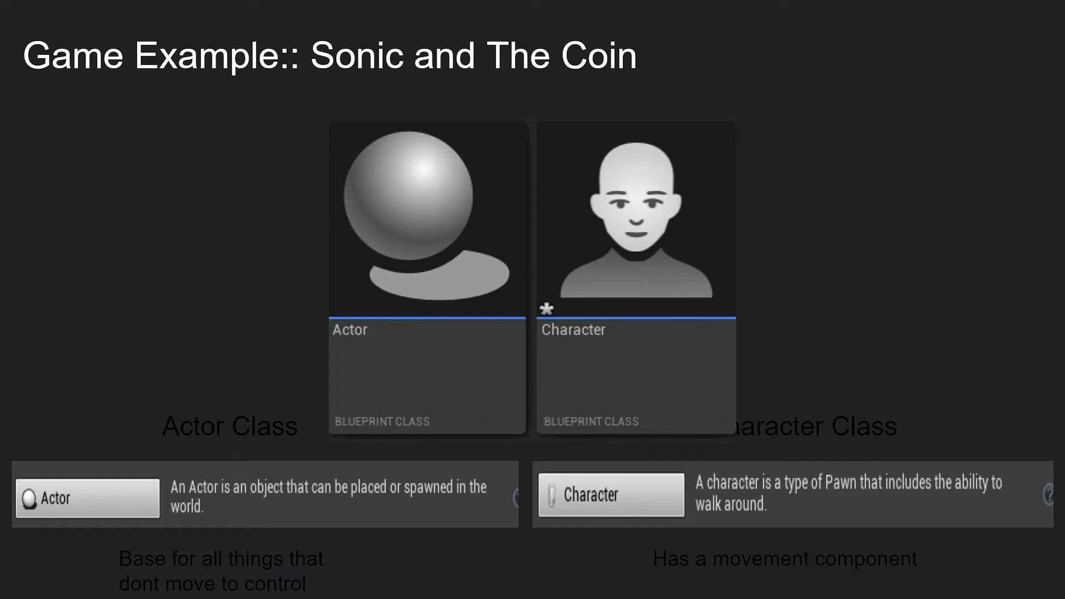
pyautogui.click(387, 121)
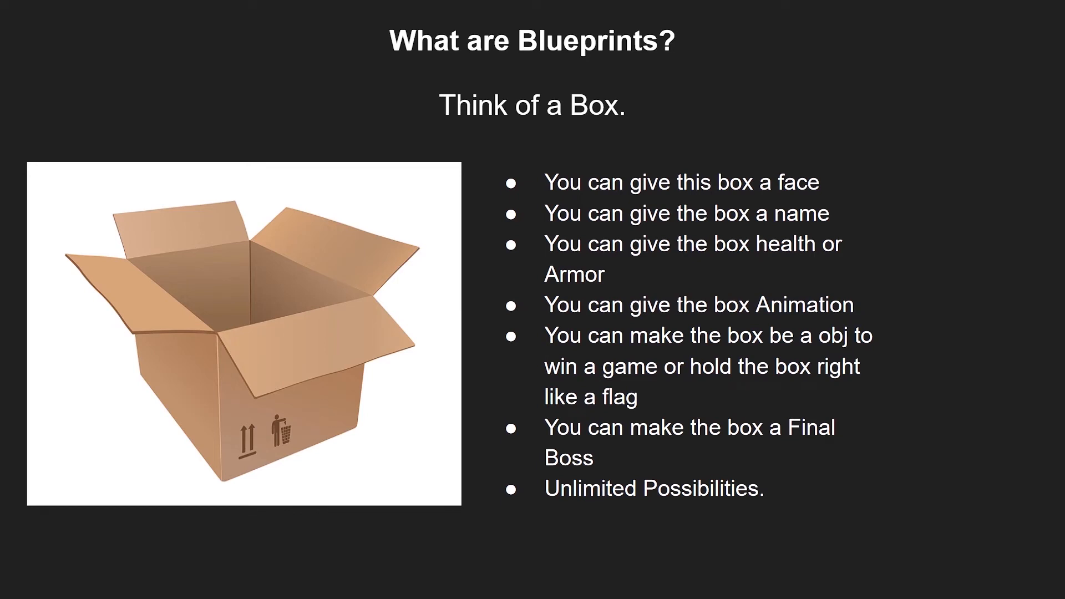
pyautogui.click(434, 130)
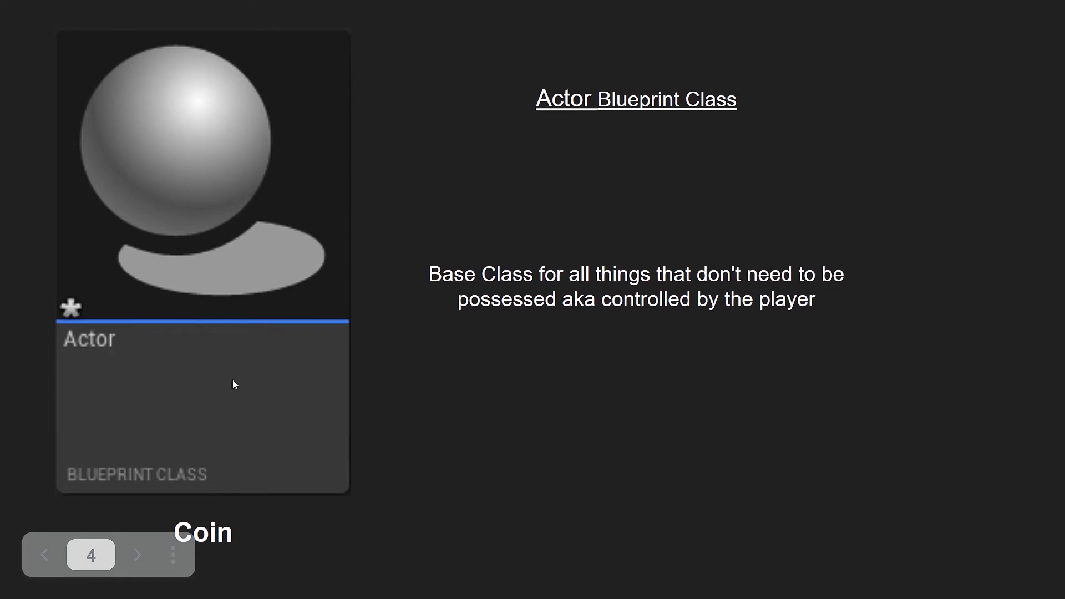
# Switch to the Sonicandthecoin level in Unreal Editor and select the green question-mark actor beside the floor text
pyautogui.press('super')
pyautogui.moveTo(538, 595)
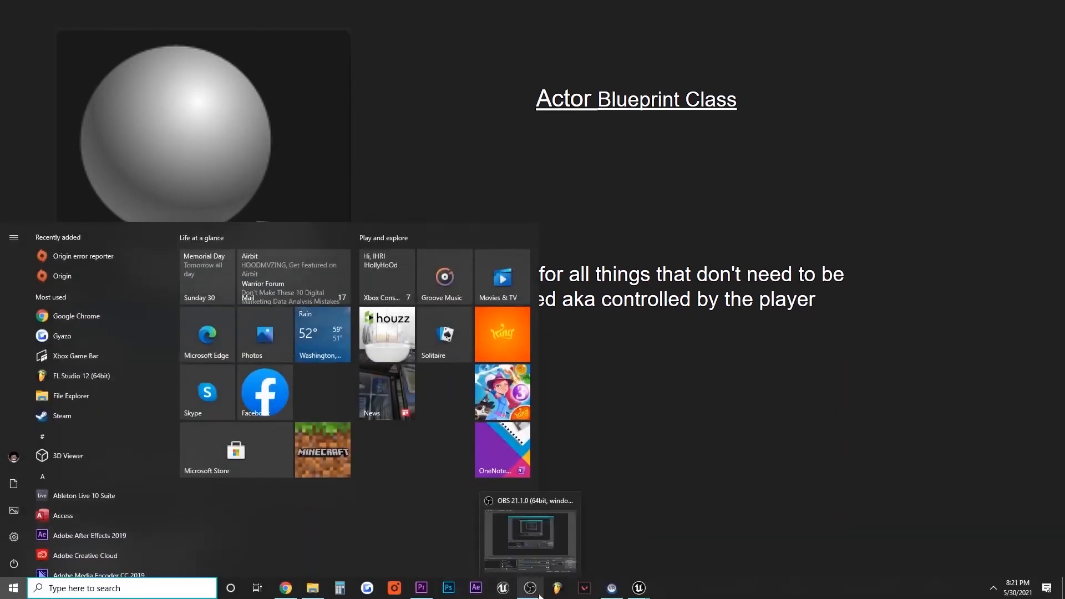
pyautogui.moveTo(638, 593)
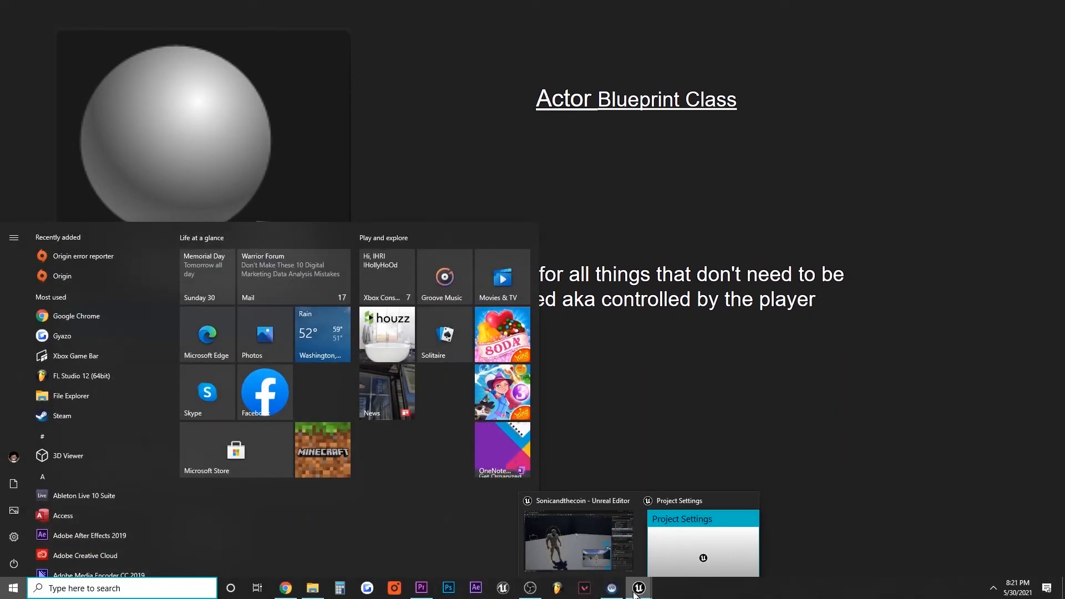
pyautogui.click(580, 555)
pyautogui.moveTo(573, 550); pyautogui.dragTo(680, 537, button='right')
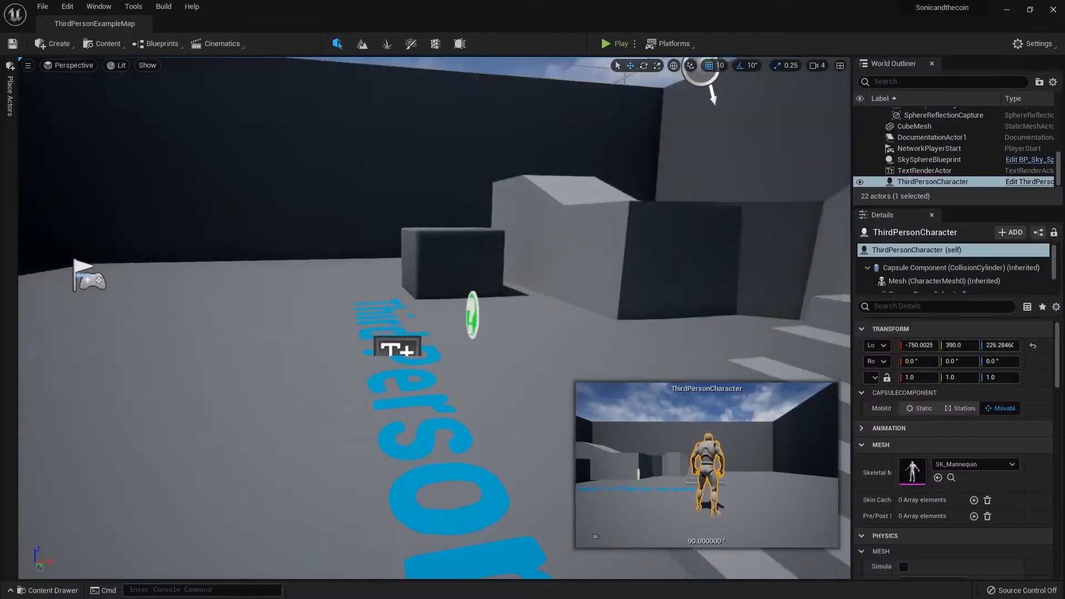
pyautogui.press('w')
pyautogui.moveTo(327, 304); pyautogui.dragTo(527, 308, button='right')
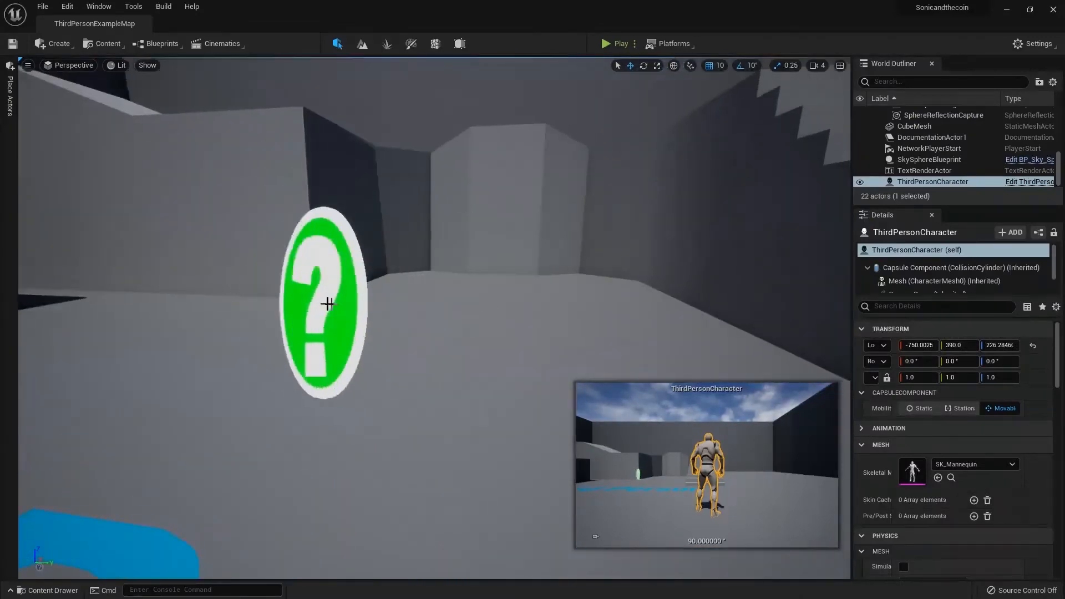
pyautogui.click(328, 304)
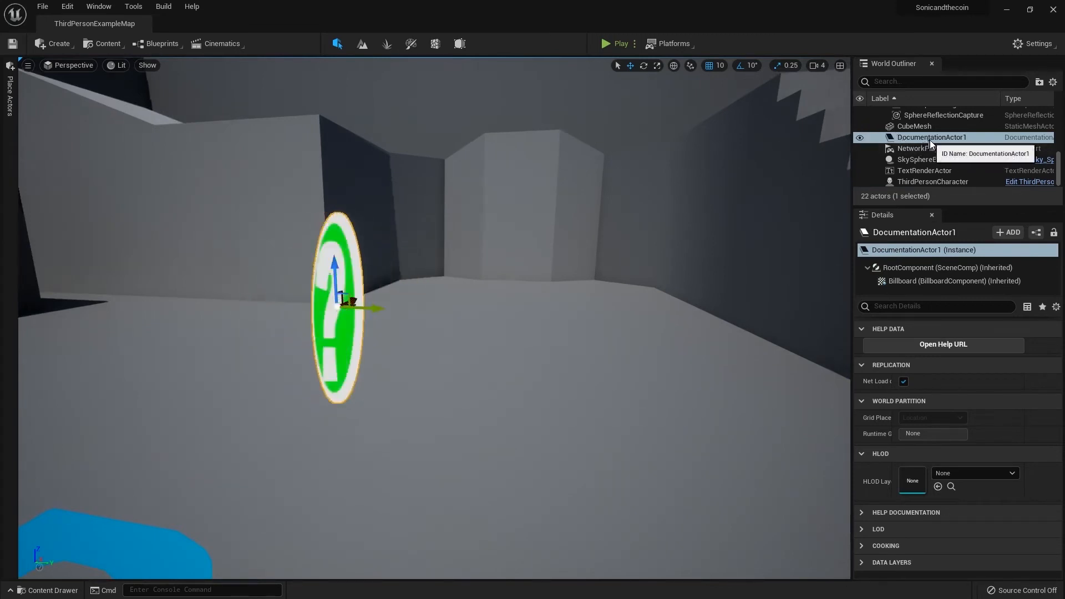
pyautogui.moveTo(522, 288); pyautogui.dragTo(473, 263, button='right')
pyautogui.rightClick(475, 263)
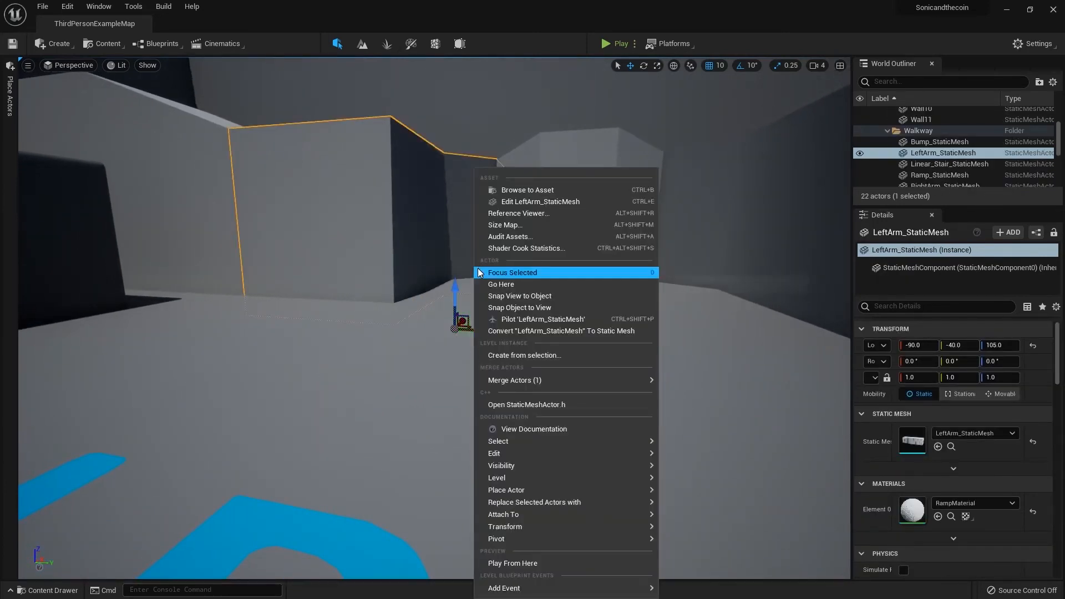
pyautogui.click(479, 271)
pyautogui.moveTo(476, 267); pyautogui.dragTo(476, 266, button='right')
pyautogui.click(442, 295)
pyautogui.rightClick(442, 295)
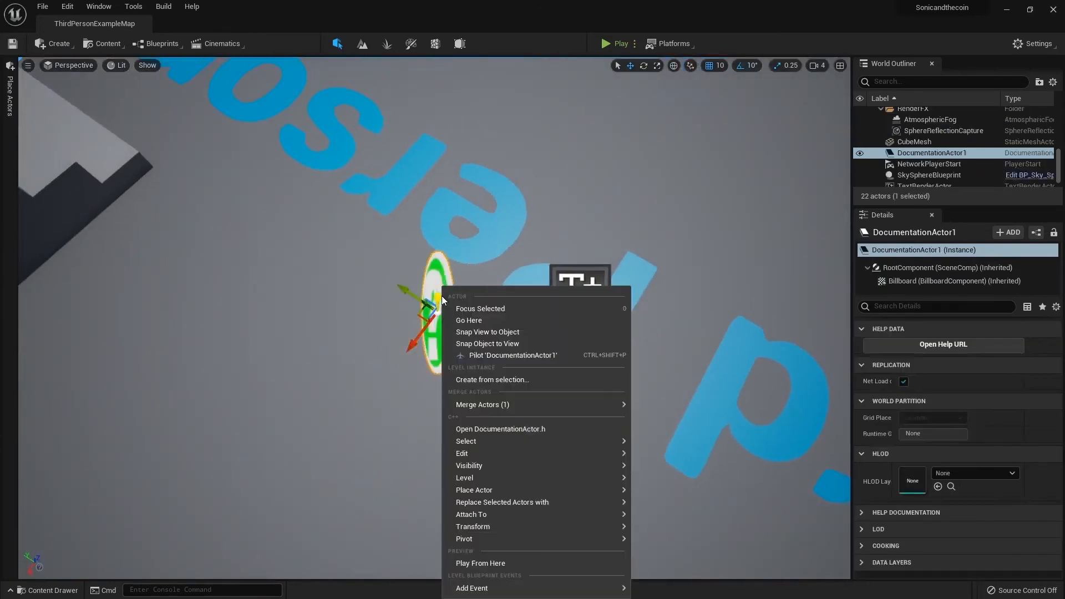
pyautogui.click(413, 286)
pyautogui.moveTo(411, 291); pyautogui.dragTo(411, 290, button='right')
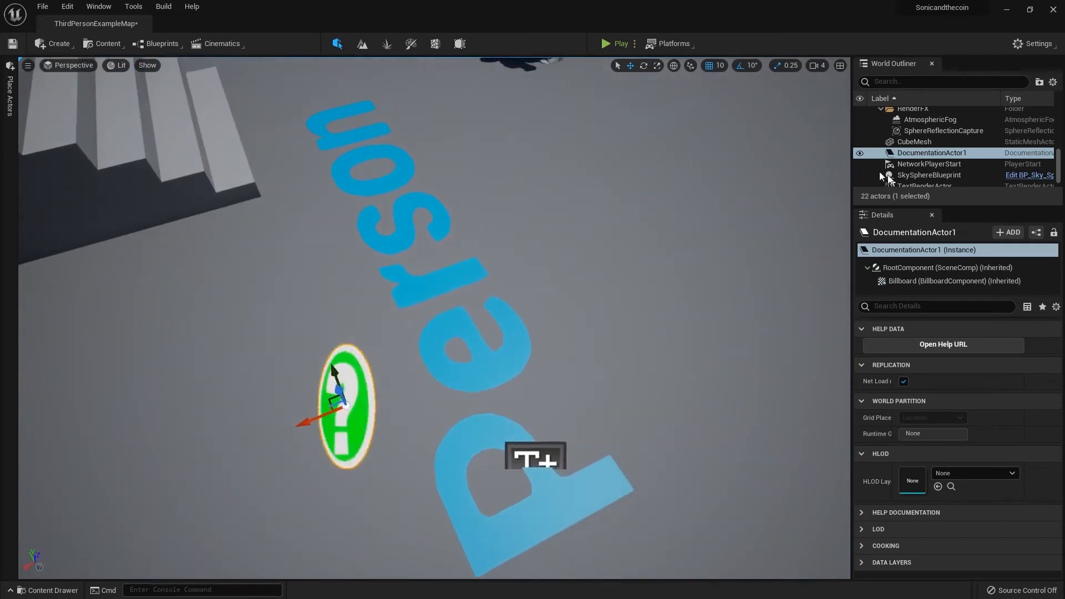
# Select the ThirdPersonCharacter mannequin in the level and check its Blueprint entry in the outliner
pyautogui.scroll(-1, 907, 162)
pyautogui.moveTo(795, 162); pyautogui.dragTo(795, 162, button='right')
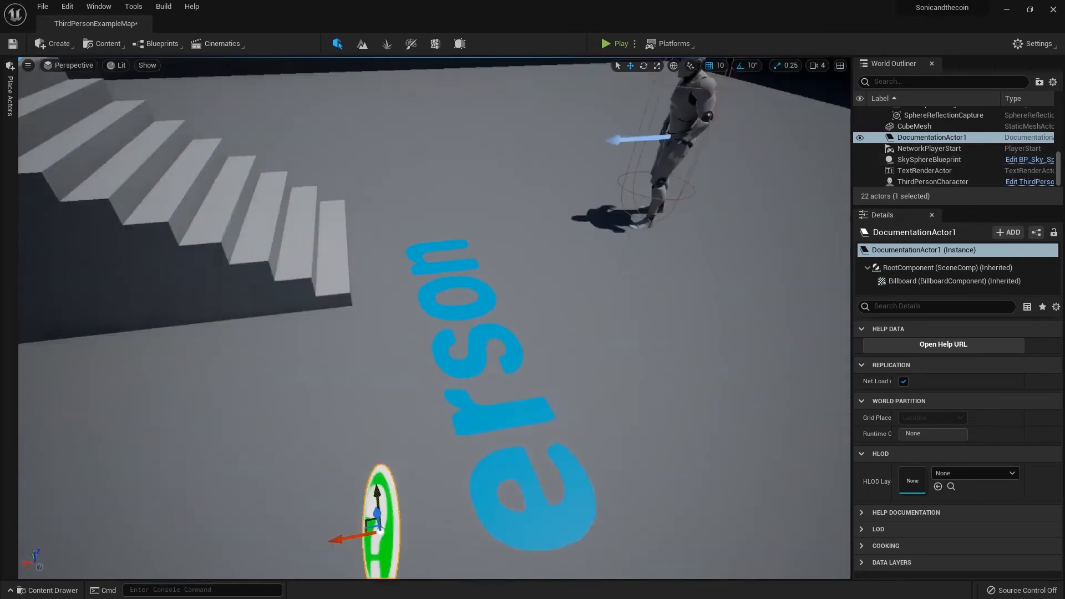
pyautogui.moveTo(617, 208); pyautogui.dragTo(618, 208, button='right')
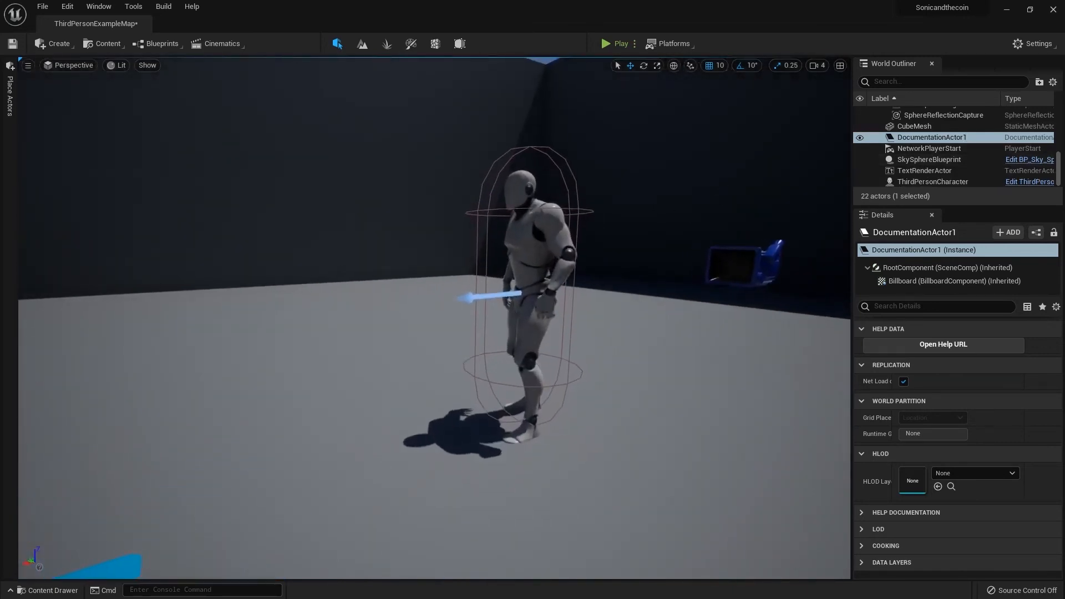
pyautogui.click(509, 192)
pyautogui.moveTo(509, 192); pyautogui.dragTo(509, 193, button='right')
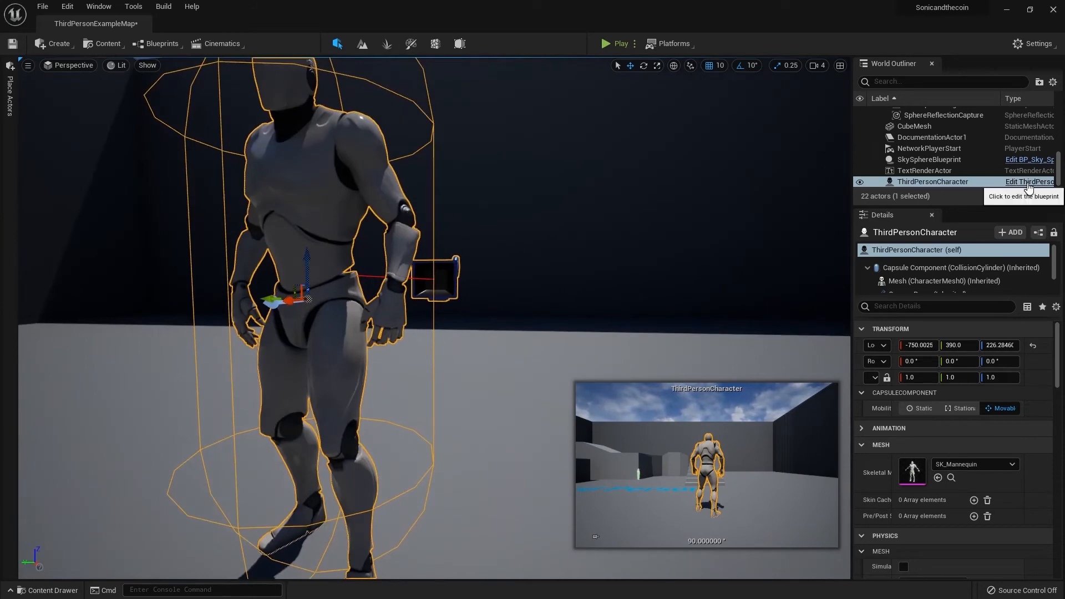
# Select the green question-mark DocumentationActor1 again, view it up close and activate the Move gizmo
pyautogui.moveTo(738, 191); pyautogui.dragTo(738, 191, button='right')
pyautogui.click(386, 213)
pyautogui.press('e')
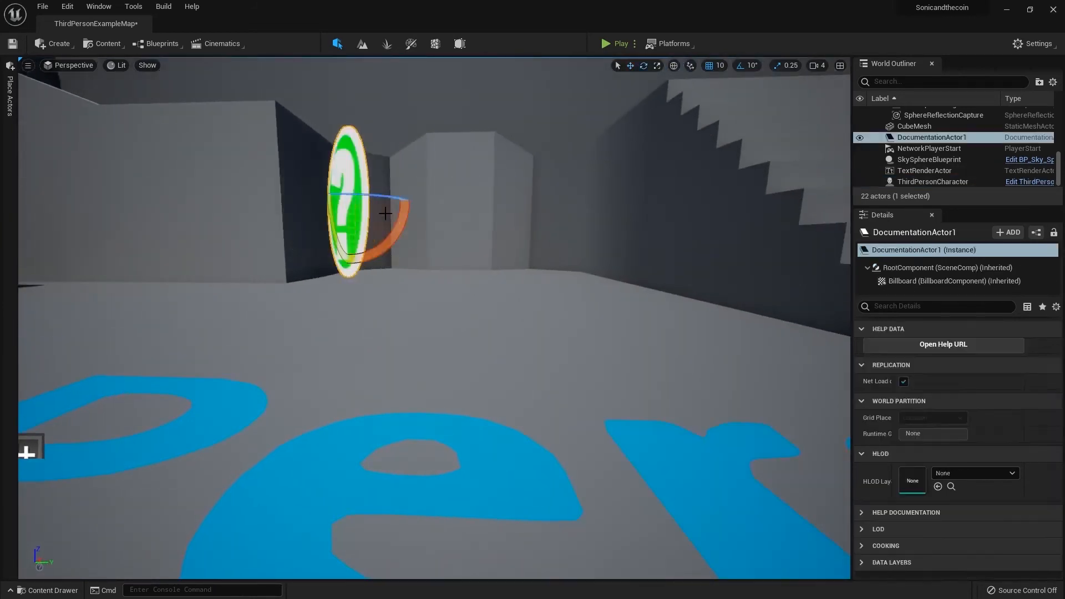
pyautogui.moveTo(392, 171); pyautogui.dragTo(392, 172, button='right')
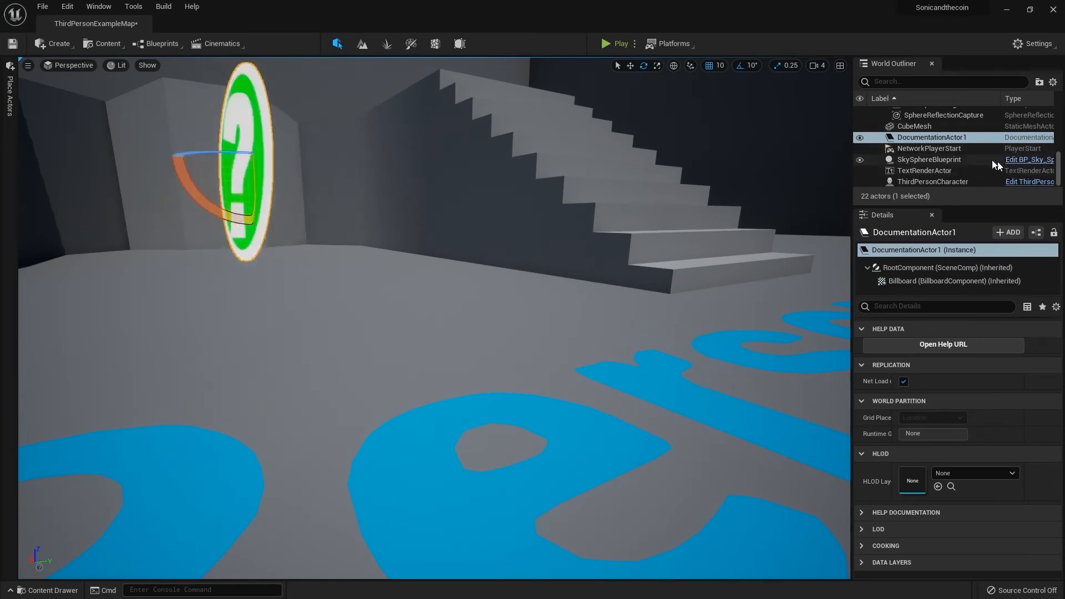
pyautogui.moveTo(694, 222); pyautogui.dragTo(584, 129, button='right')
pyautogui.press('w')
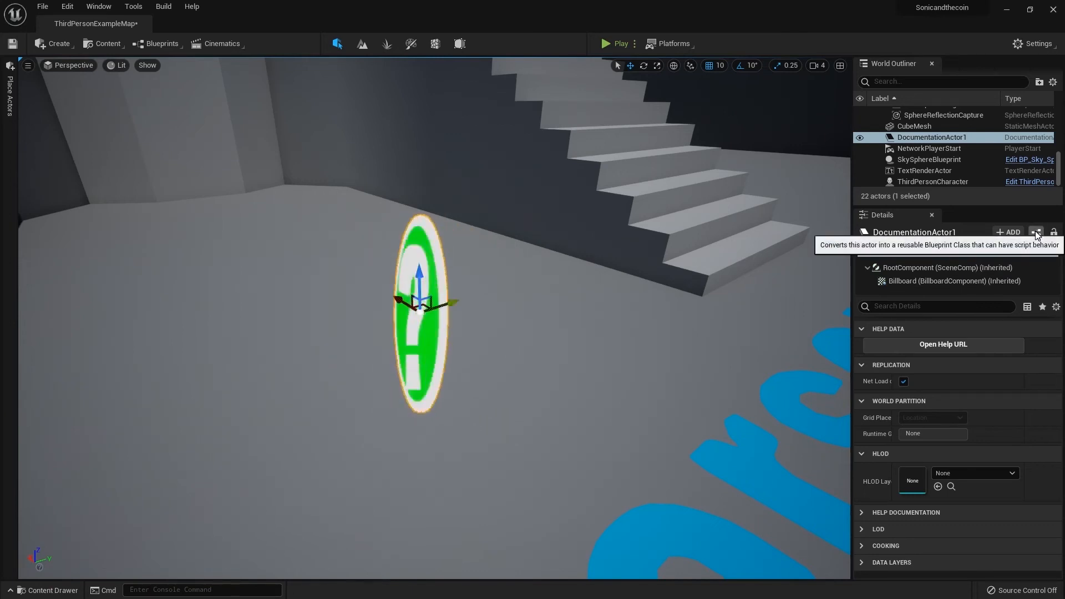
# Convert DocumentationActor1 into a new Blueprint subclass named Coin with DocumentationActor as its parent class
pyautogui.click(1036, 233)
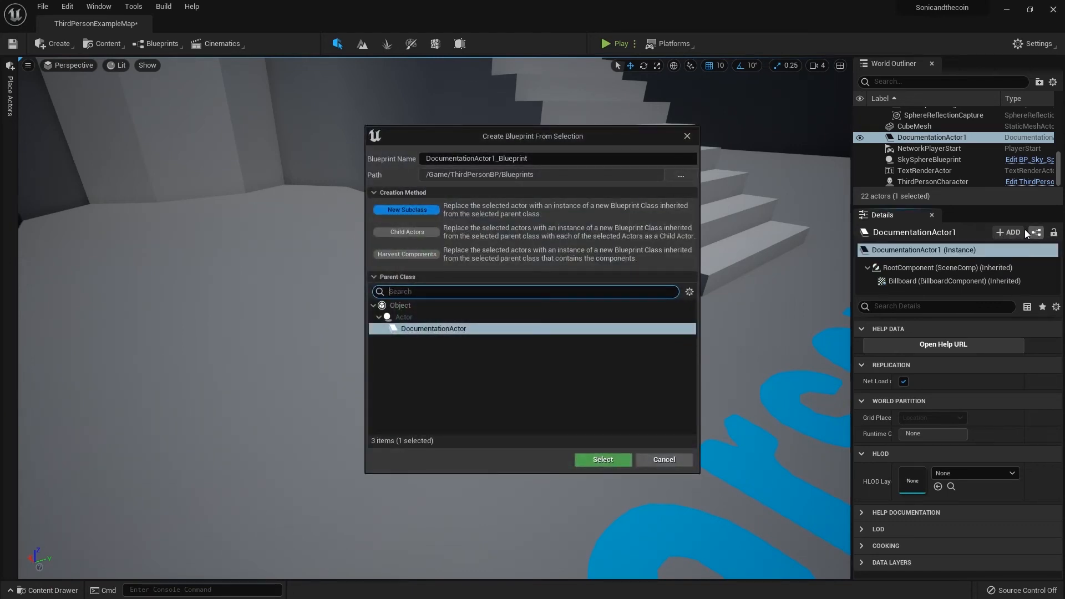
pyautogui.click(467, 161)
pyautogui.doubleClick(468, 160)
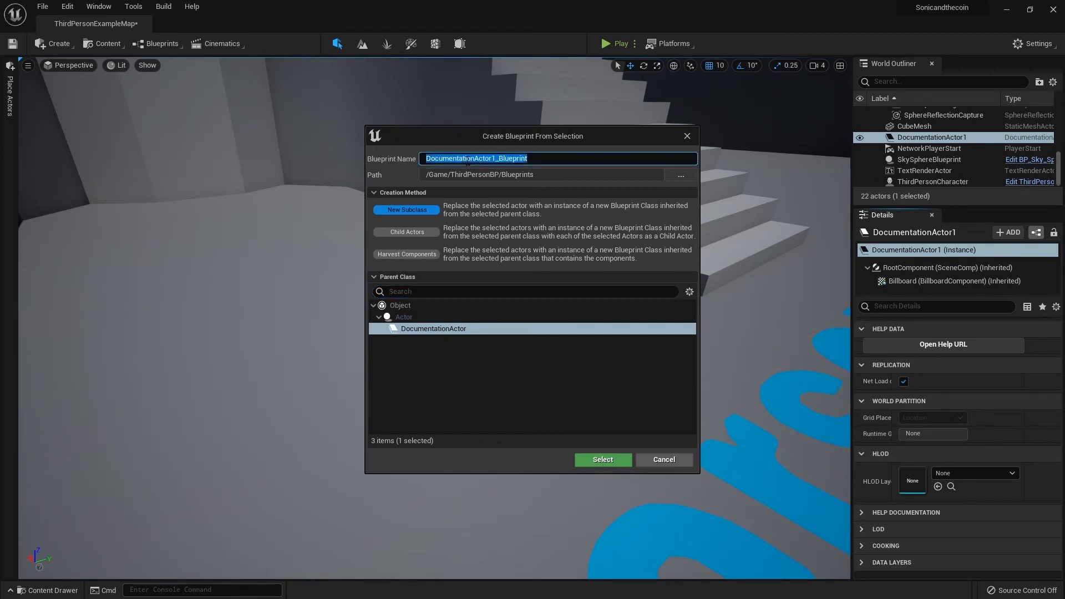
pyautogui.write('Coin')
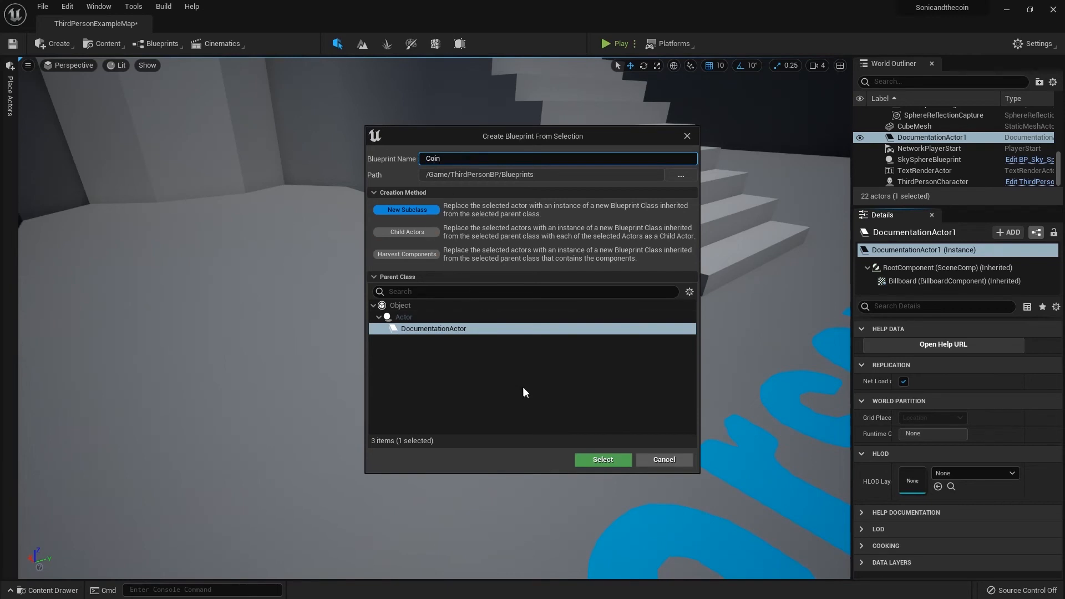
pyautogui.click(598, 456)
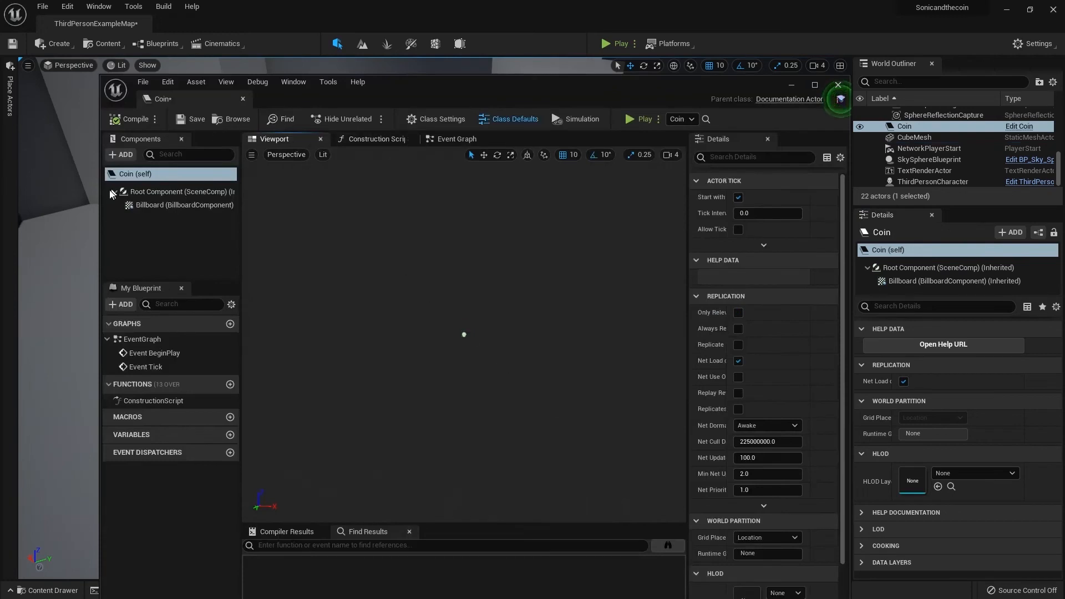
# Maximize the Coin Blueprint editor window and collapse all of Coin's property categories
pyautogui.moveTo(484, 81); pyautogui.dragTo(495, 51)
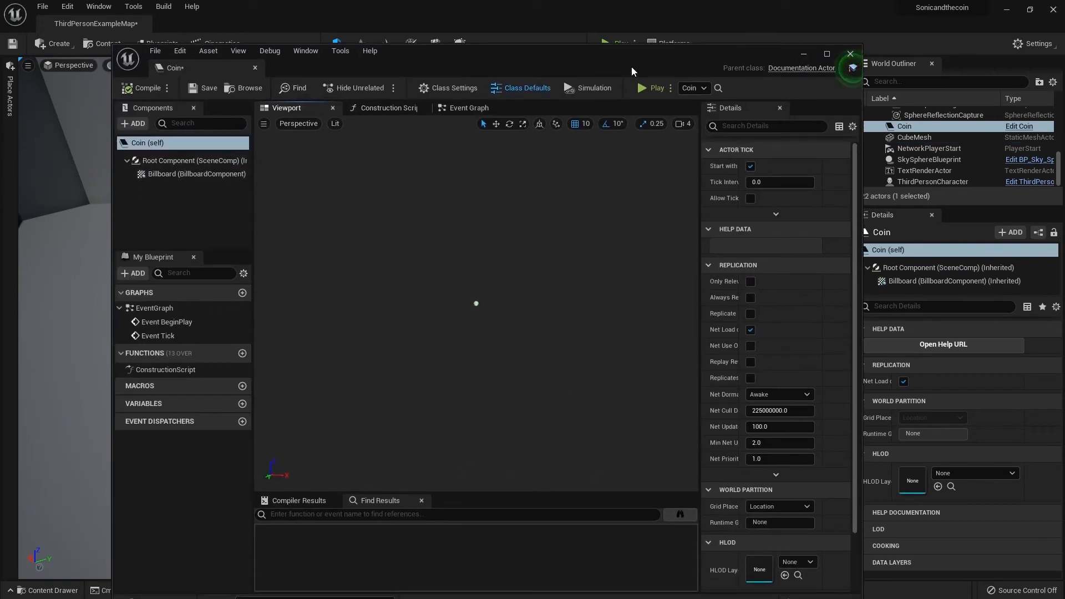
pyautogui.moveTo(631, 66); pyautogui.dragTo(639, 68)
pyautogui.click(838, 62)
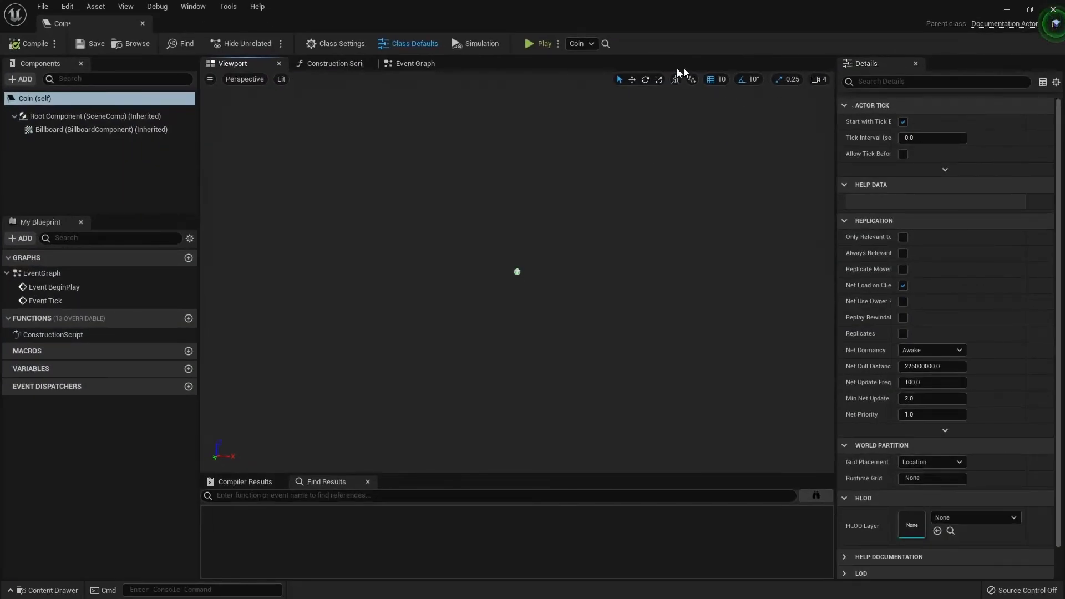
pyautogui.click(1056, 82)
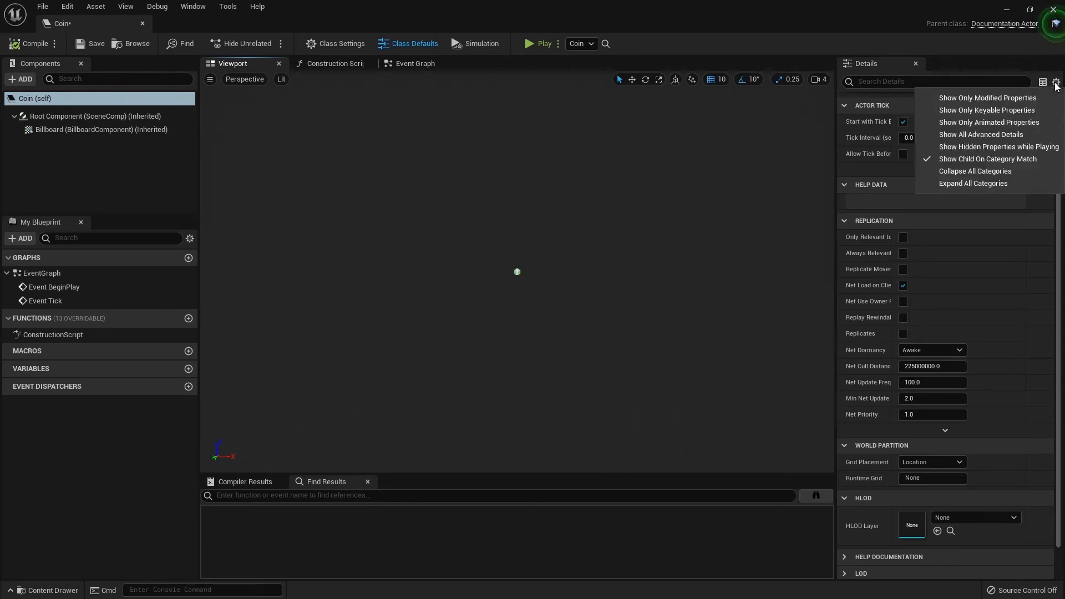
pyautogui.click(993, 170)
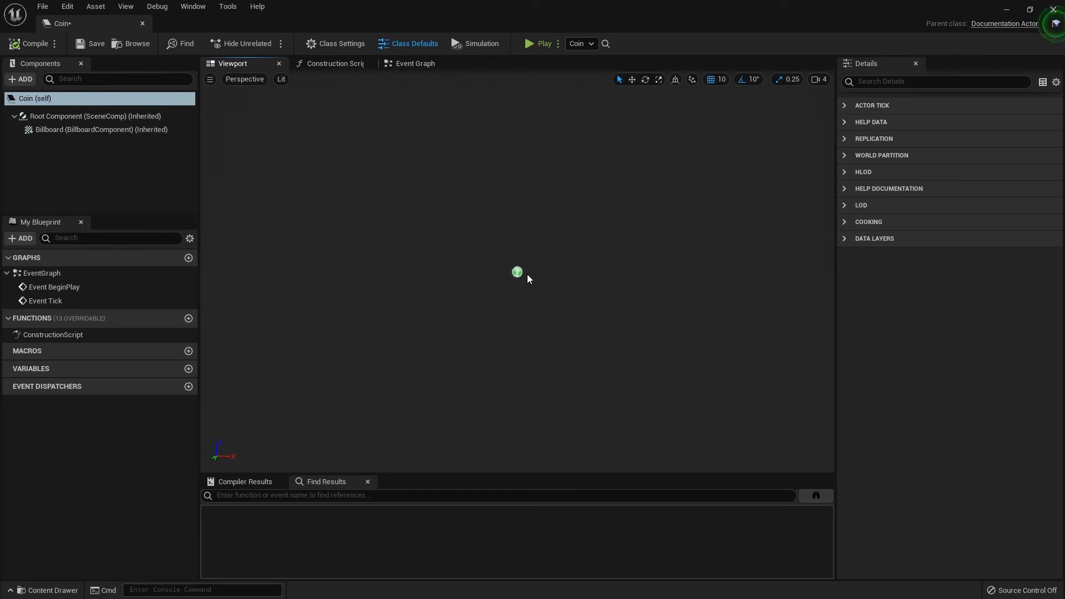
# Examine Coin's question-mark billboard up close from several angles, with its property categories collapsed
pyautogui.scroll(9, 526, 274)
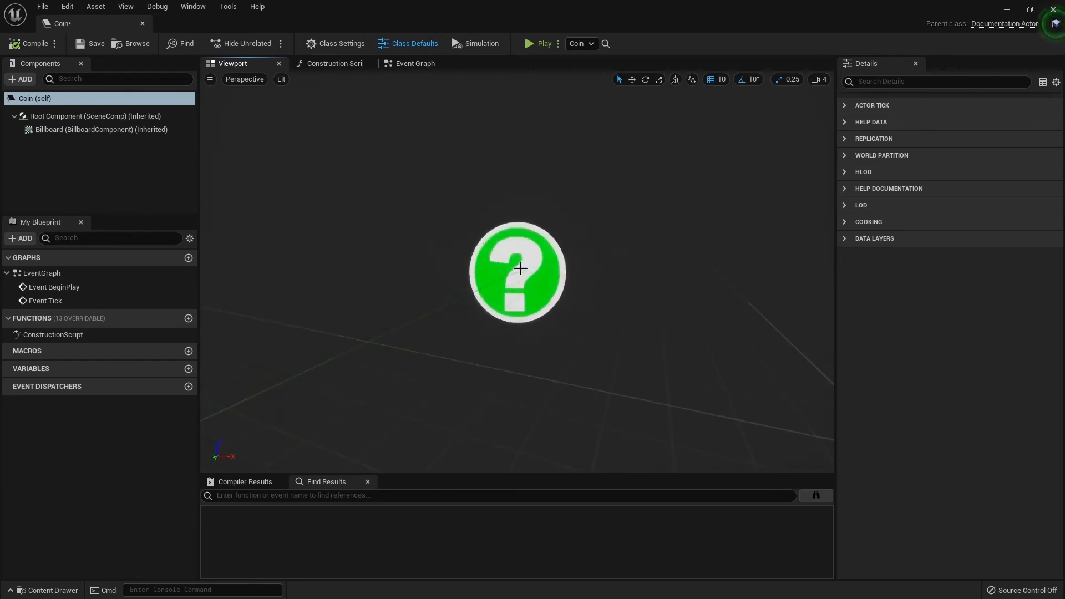
pyautogui.scroll(4, 516, 296)
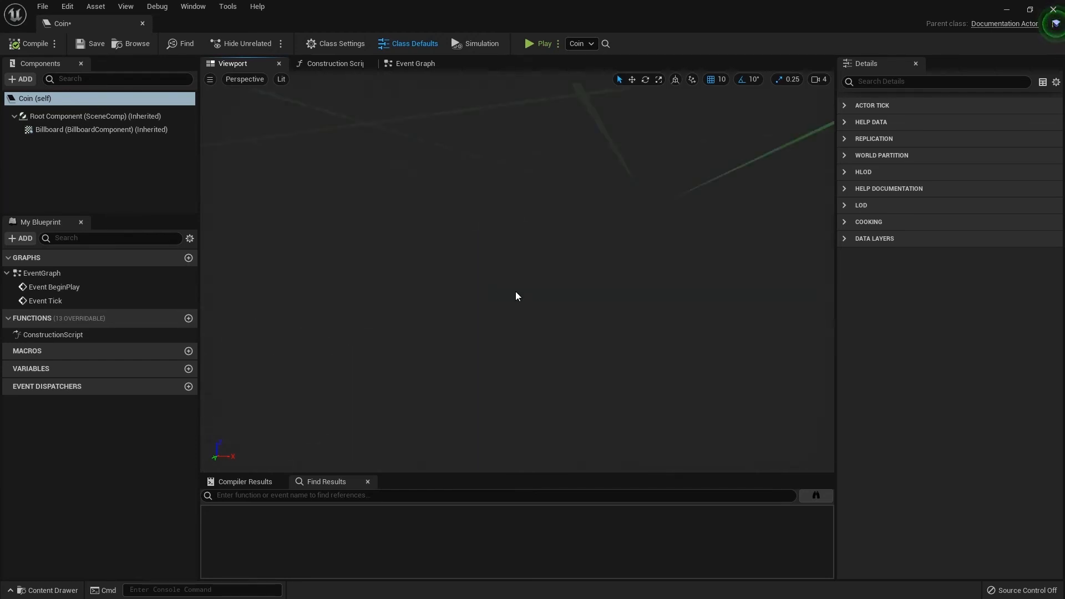
pyautogui.scroll(-4, 516, 296)
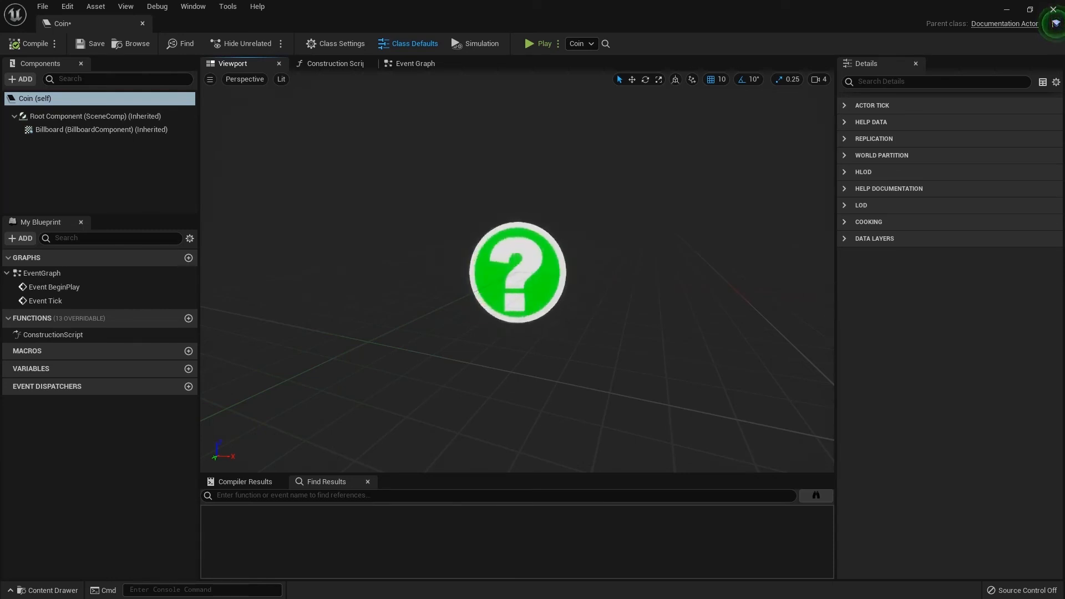
pyautogui.moveTo(517, 272); pyautogui.dragTo(610, 276)
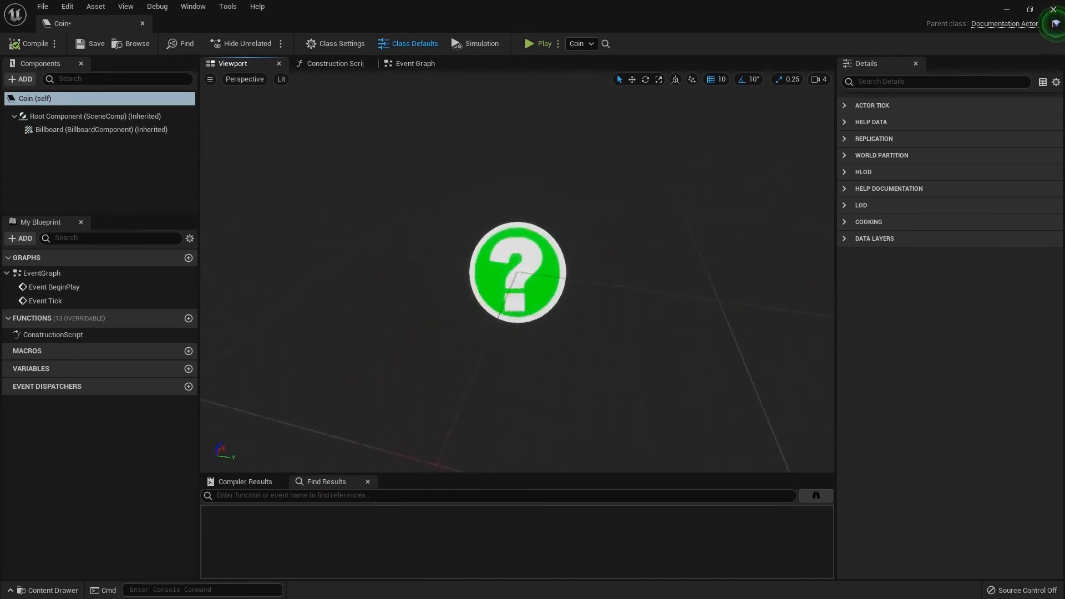
pyautogui.keyDown('alt'); pyautogui.moveTo(518, 288); pyautogui.dragTo(716, 270); pyautogui.keyUp('alt')
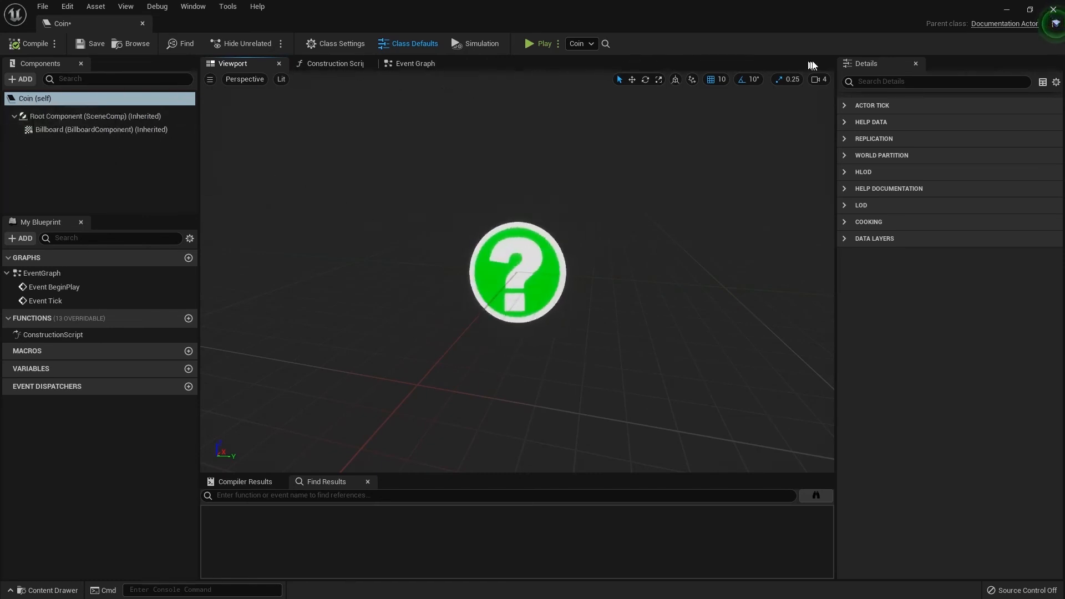
pyautogui.click(1056, 82)
pyautogui.click(955, 171)
pyautogui.hotkey('alt', 'Tab')
pyautogui.hotkey('alt', 'Tab')
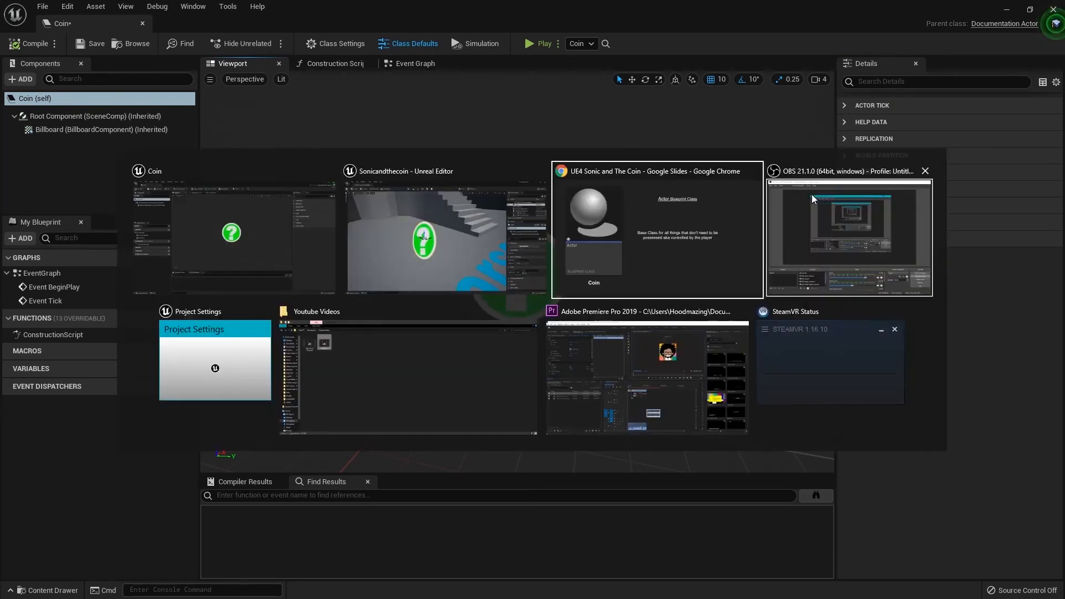
pyautogui.hotkey('alt', 'Tab')
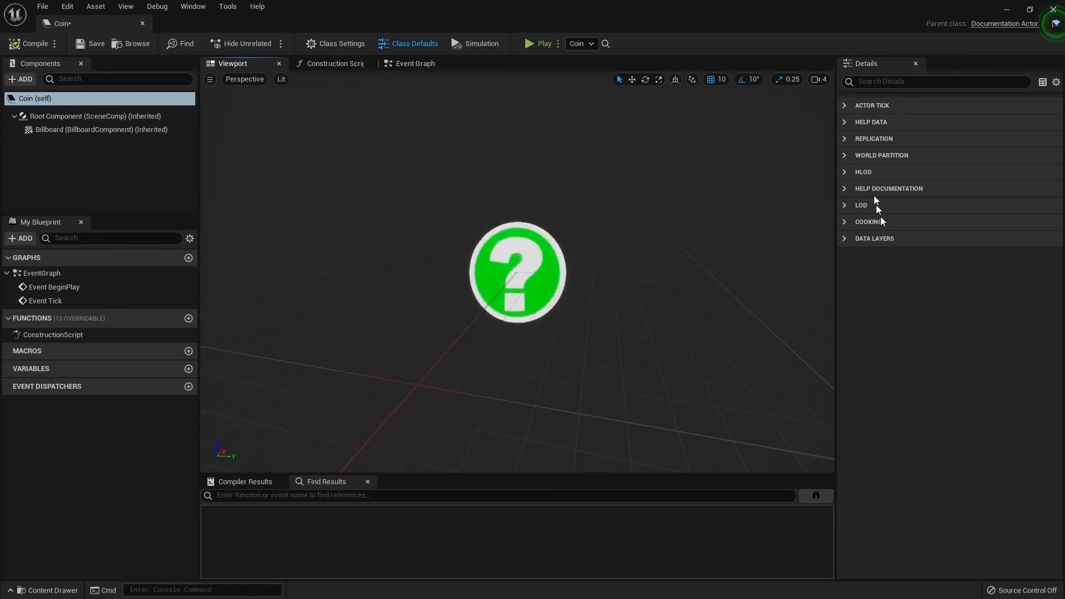
pyautogui.hotkey('alt', 'Tab')
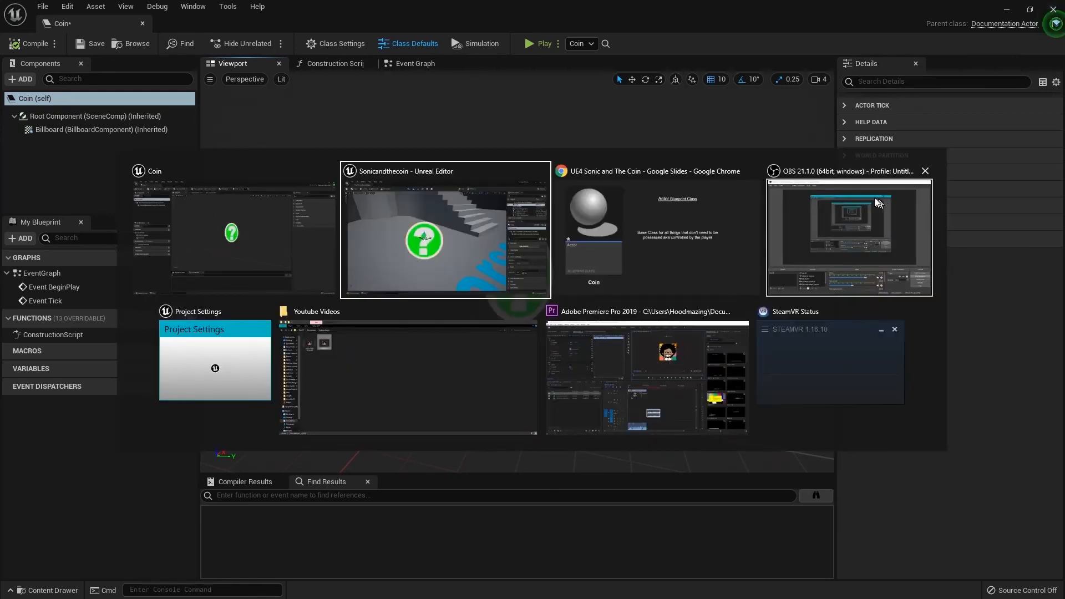
pyautogui.hotkey('alt', 'Tab')
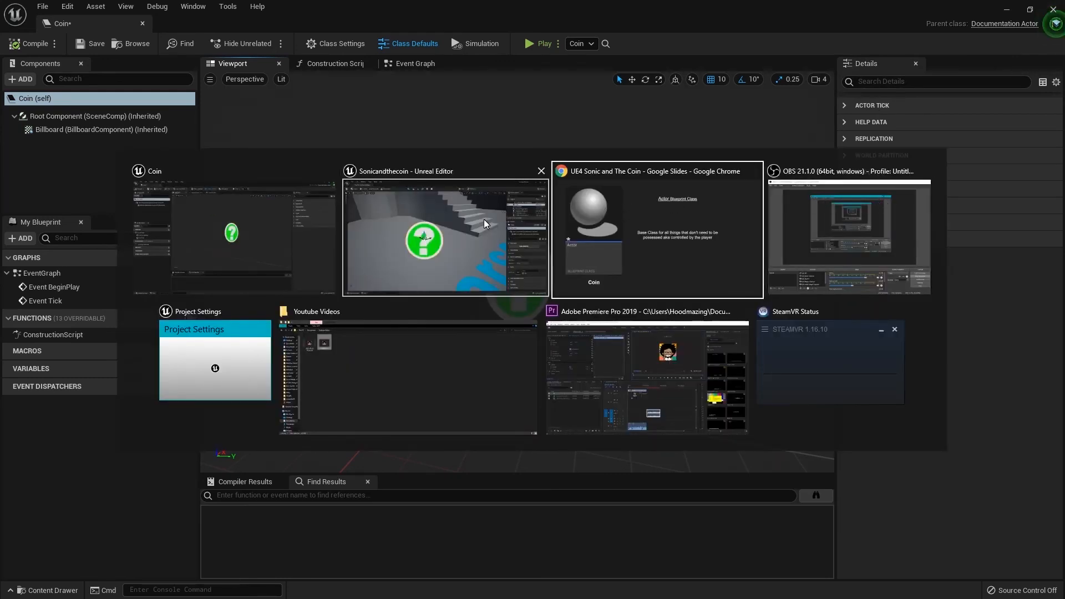
pyautogui.hotkey('alt', 'Tab')
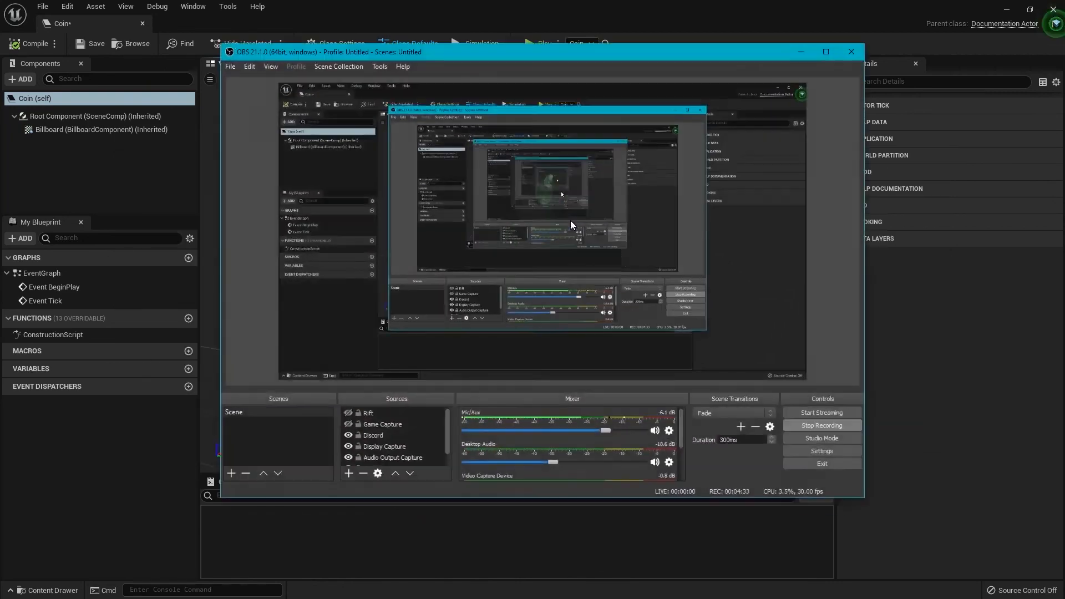
pyautogui.hotkey('alt', 'Tab')
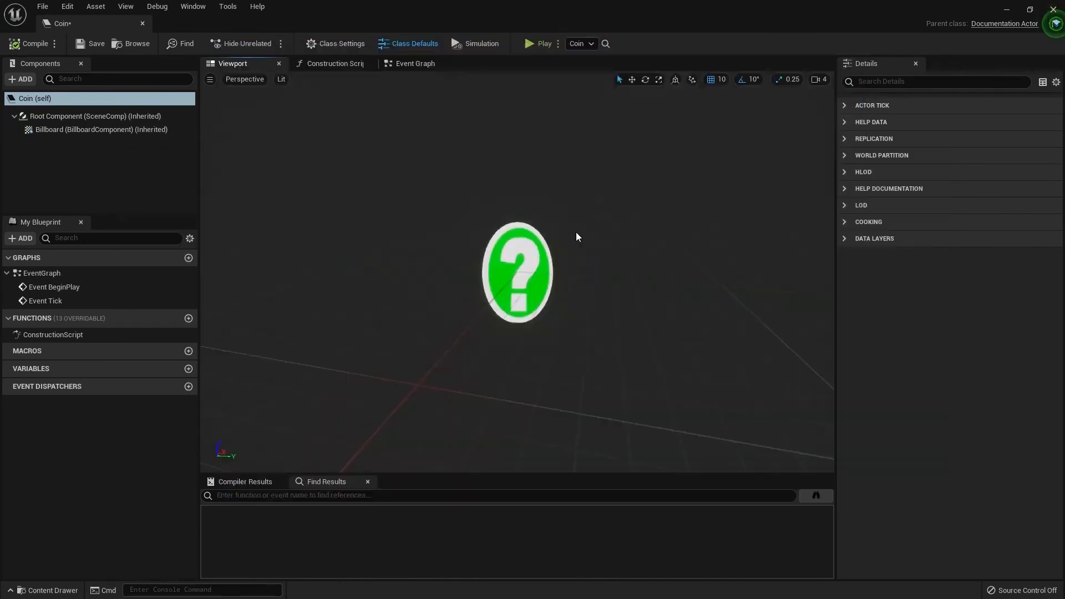
pyautogui.hotkey('alt', 'Tab')
pyautogui.press('Escape')
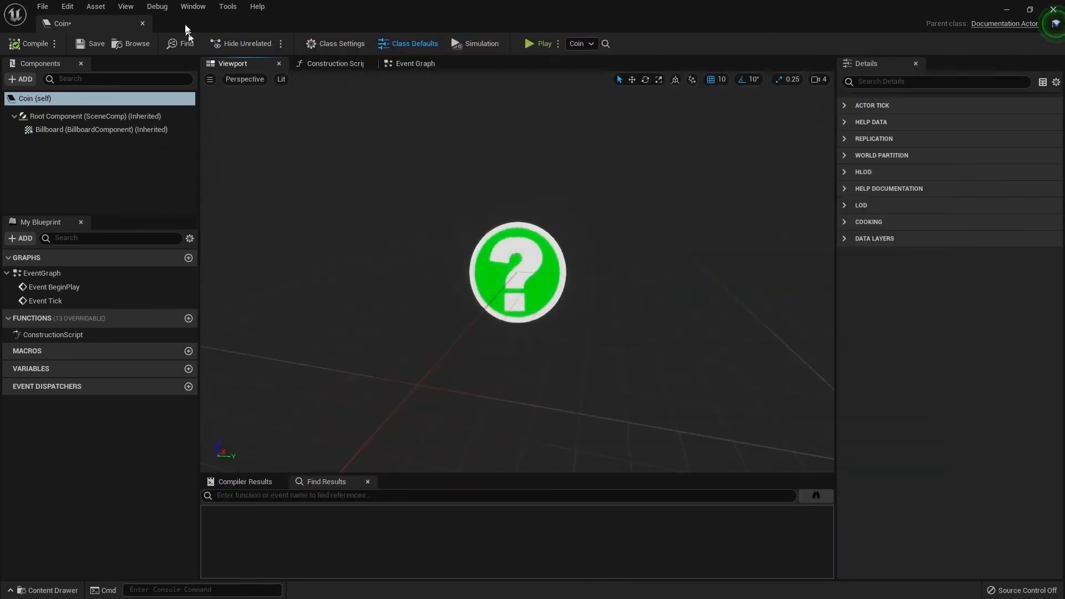
# Dock the Coin editor beside the ThirdPersonExampleMap level and open the Blueprint of the level's ThirdPersonCharacter
pyautogui.moveTo(88, 25); pyautogui.dragTo(258, 26)
pyautogui.click(105, 24)
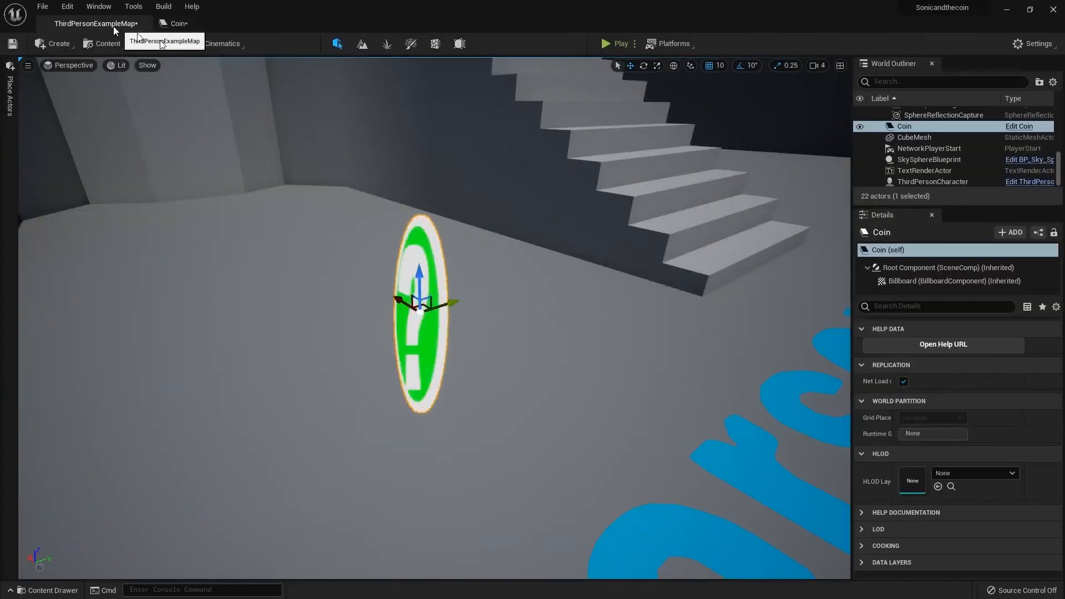
pyautogui.moveTo(400, 171); pyautogui.dragTo(400, 171, button='right')
pyautogui.click(483, 221)
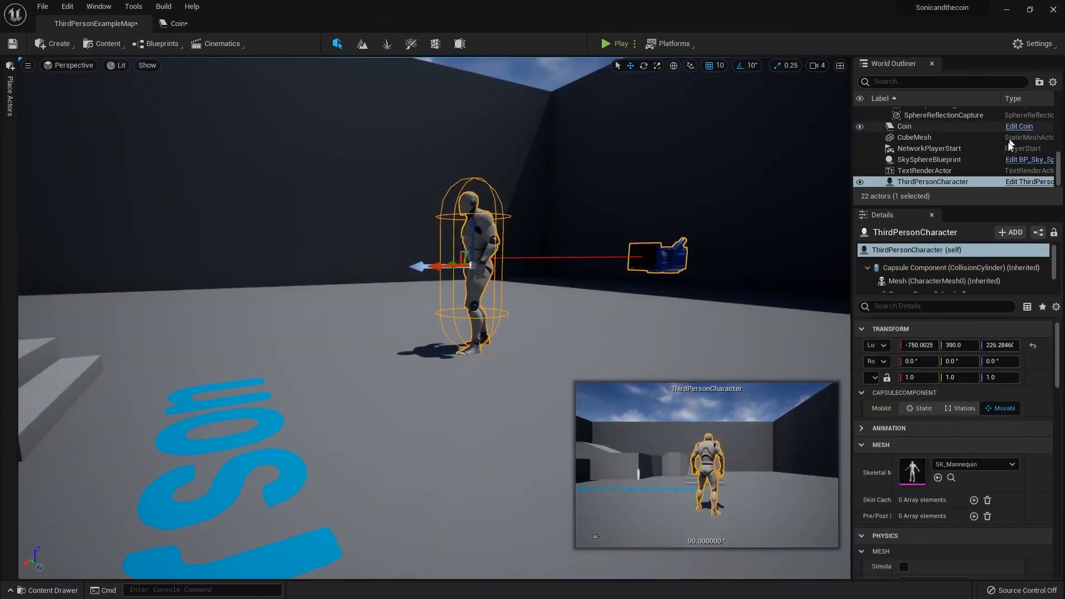
pyautogui.click(1019, 182)
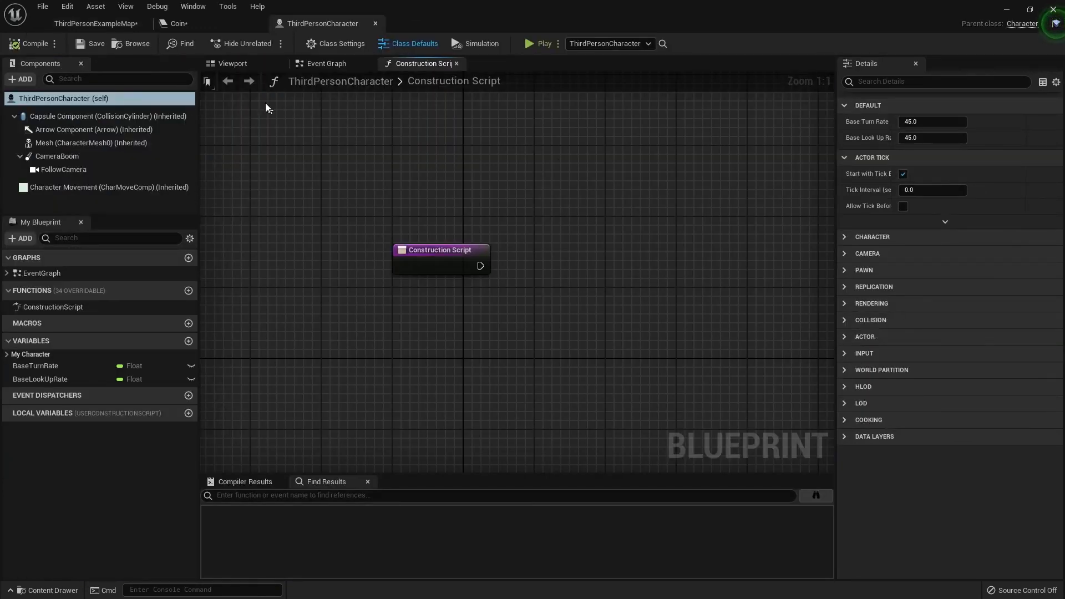
# Display ThirdPersonCharacter's 3D model, collapse all its property categories and compare it with the Coin Blueprint
pyautogui.click(242, 66)
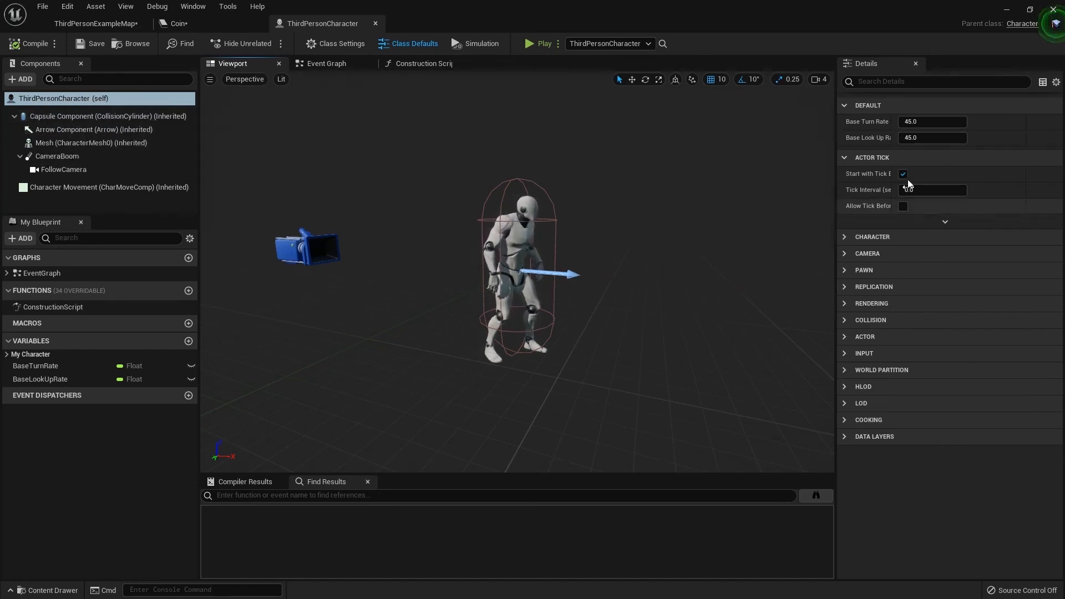
pyautogui.click(1056, 83)
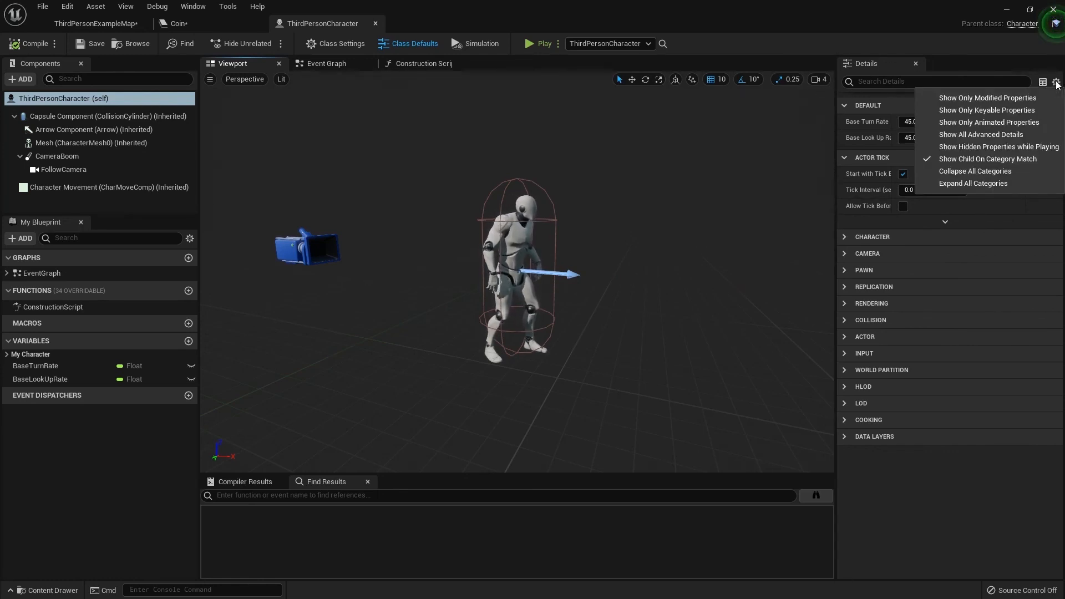
pyautogui.click(993, 173)
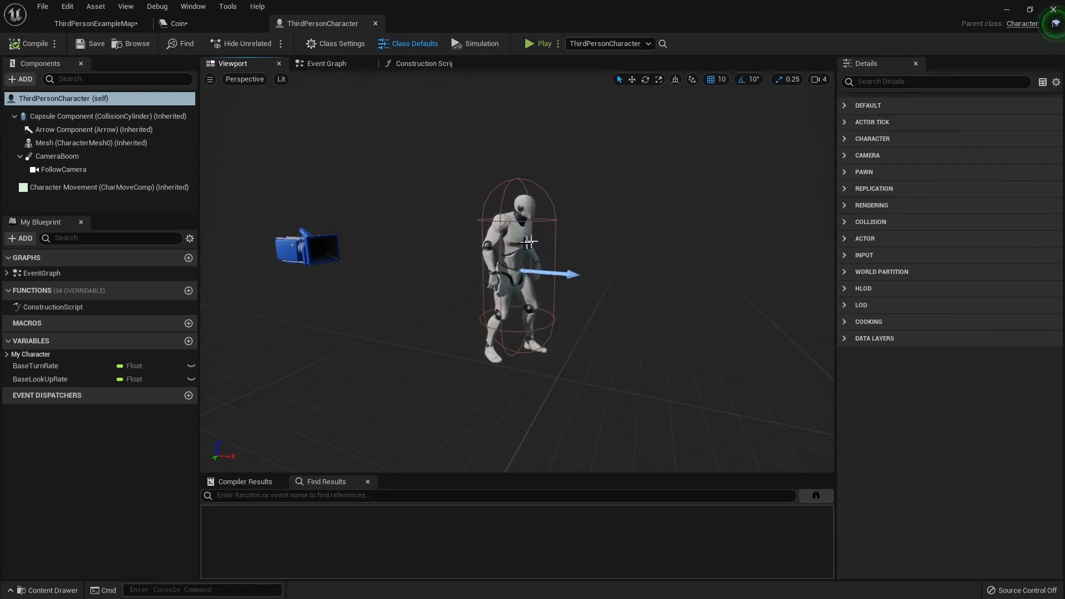
pyautogui.keyDown('alt'); pyautogui.moveTo(615, 226); pyautogui.dragTo(559, 226); pyautogui.keyUp('alt')
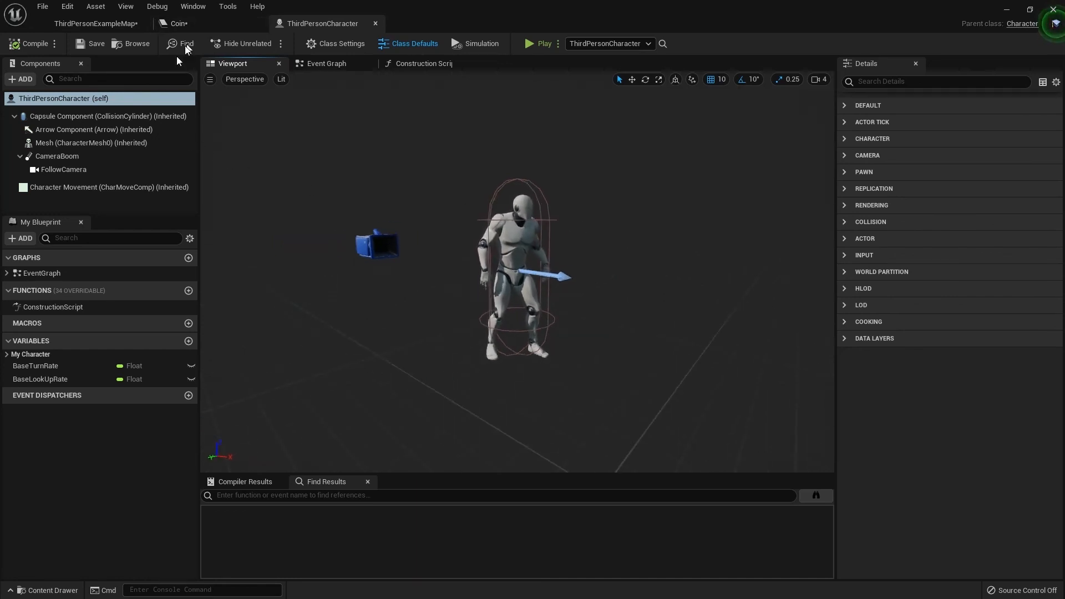
pyautogui.click(196, 24)
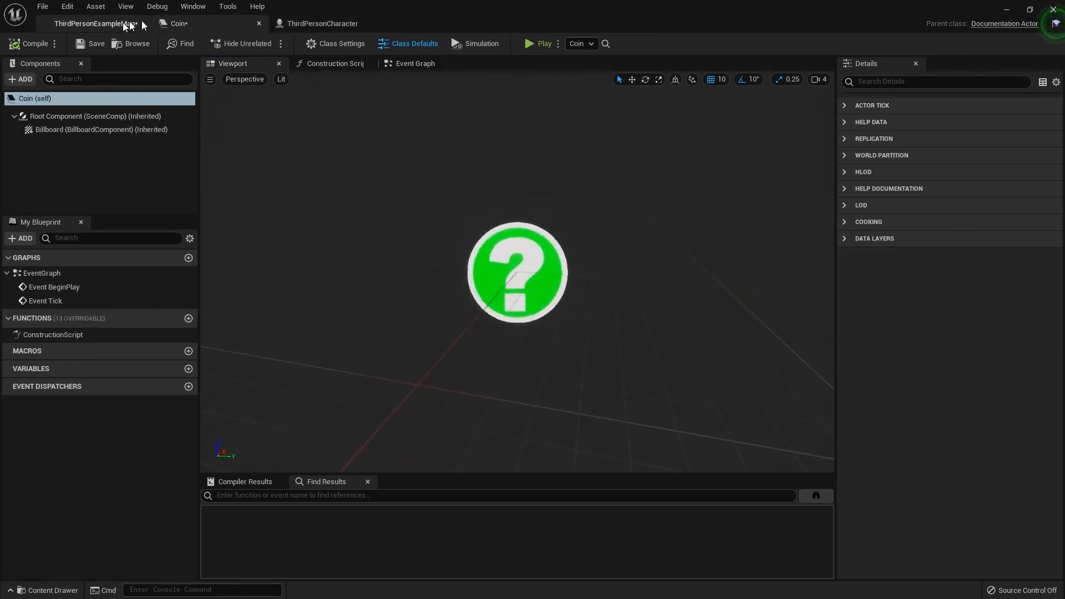
# Detach the Coin and ThirdPersonCharacter editors from the main window into one shared floating window
pyautogui.click(141, 22)
pyautogui.moveTo(181, 24); pyautogui.dragTo(319, 260)
pyautogui.click(102, 25)
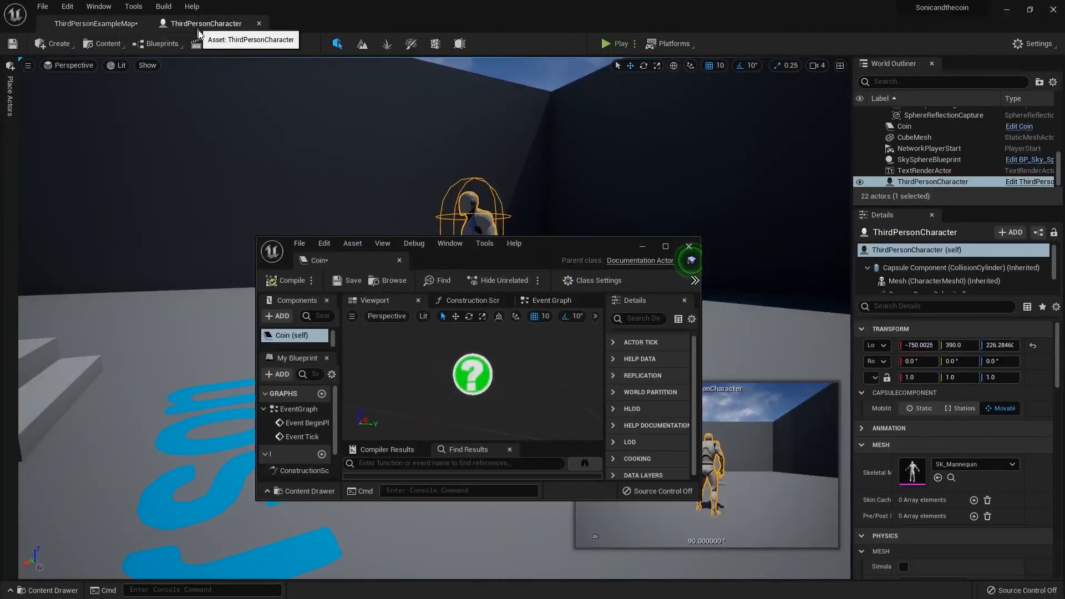
pyautogui.moveTo(196, 23); pyautogui.dragTo(391, 263)
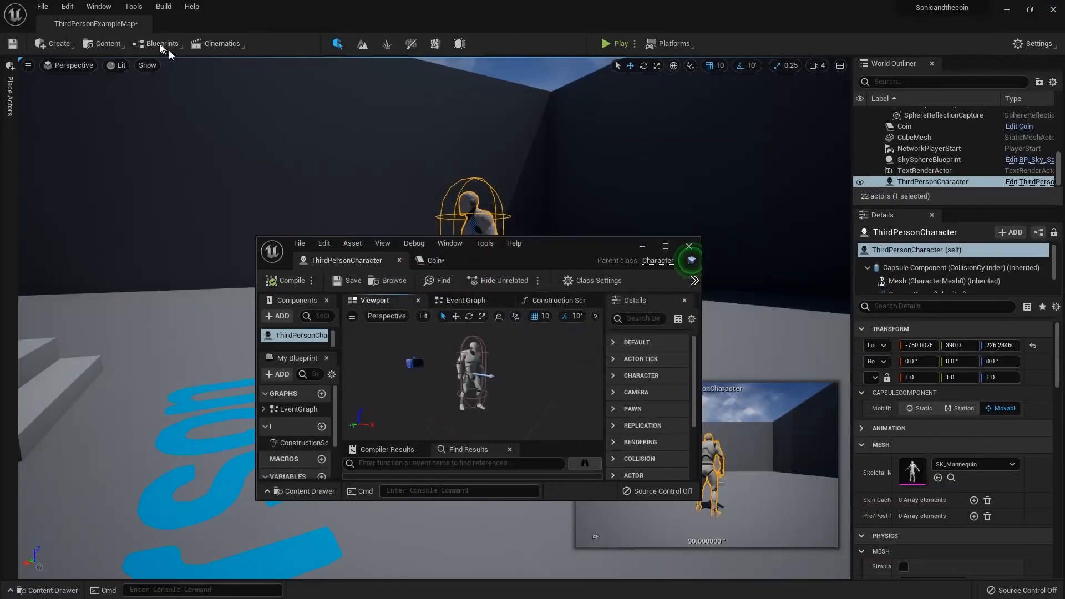
# Dock the Coin and ThirdPersonCharacter editors back into the main window beside the ThirdPersonExampleMap level
pyautogui.click(439, 260)
pyautogui.moveTo(441, 262); pyautogui.dragTo(198, 15)
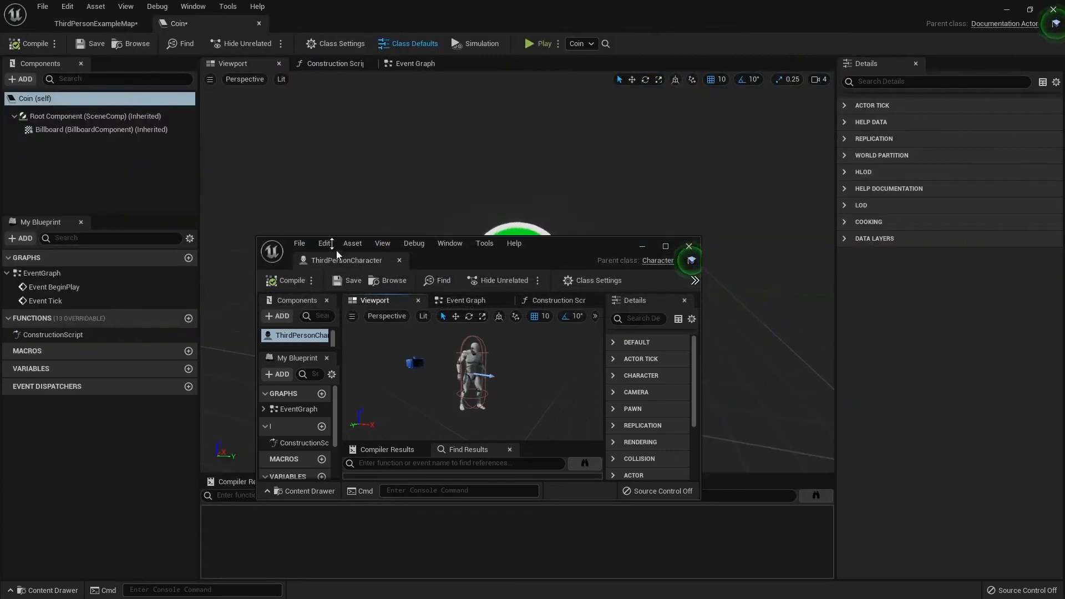
pyautogui.moveTo(351, 262); pyautogui.dragTo(327, 22)
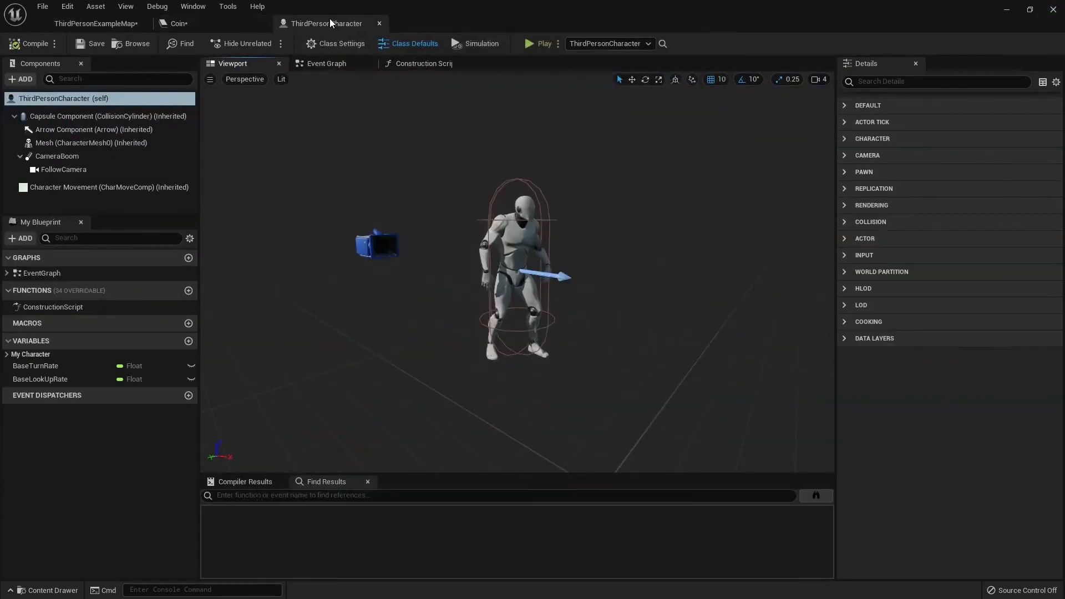
# Compare the ThirdPersonExampleMap level with the Coin and ThirdPersonCharacter Blueprints by switching repeatedly between their docked editors
pyautogui.click(230, 25)
pyautogui.click(328, 23)
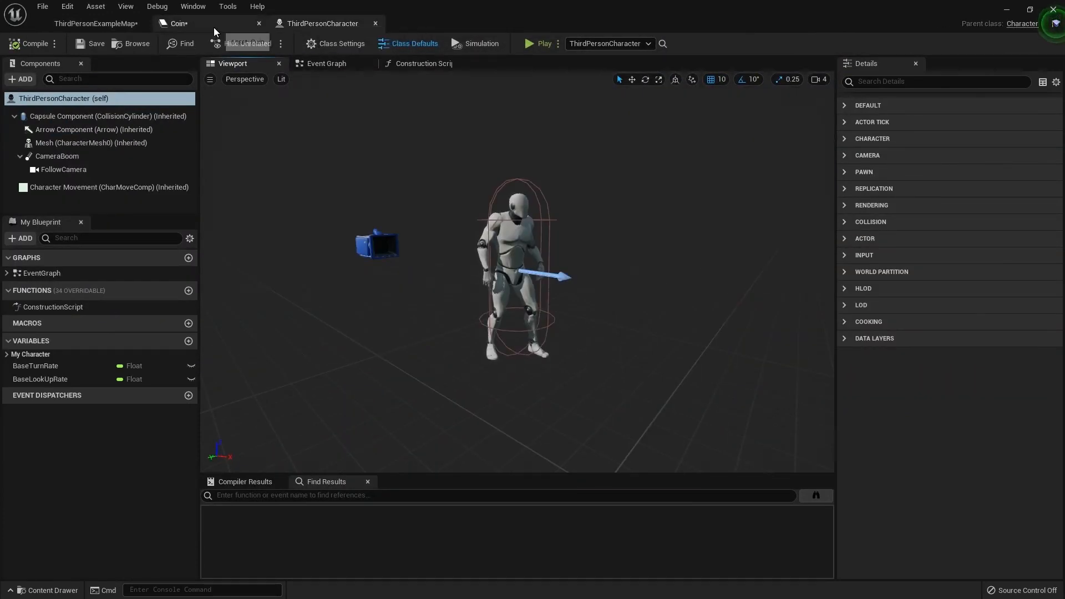
pyautogui.click(214, 26)
pyautogui.click(75, 25)
pyautogui.click(178, 23)
pyautogui.click(302, 24)
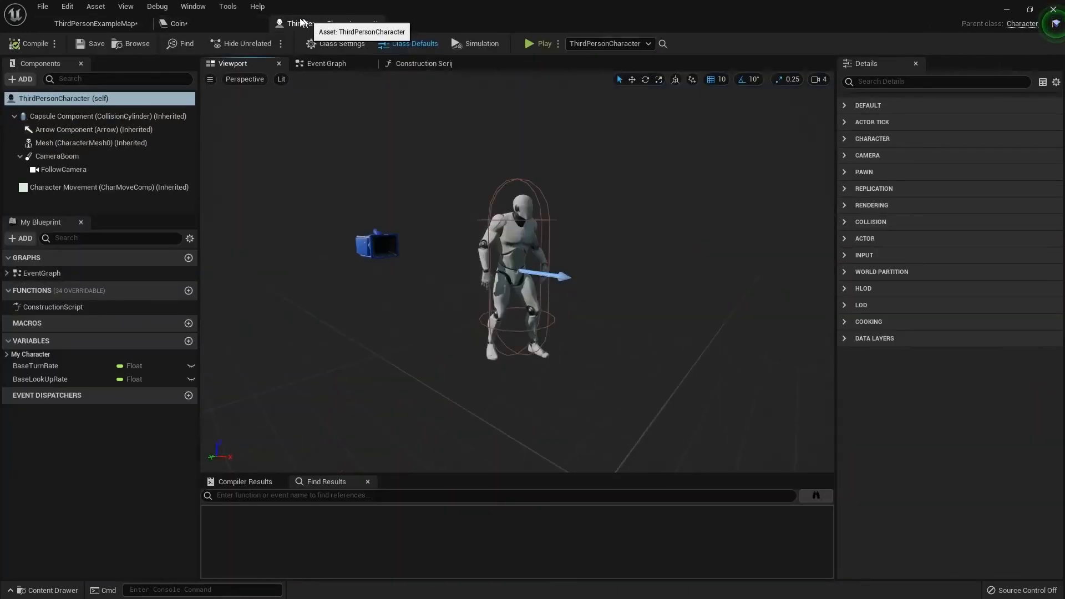
pyautogui.click(177, 23)
pyautogui.click(98, 26)
pyautogui.click(183, 23)
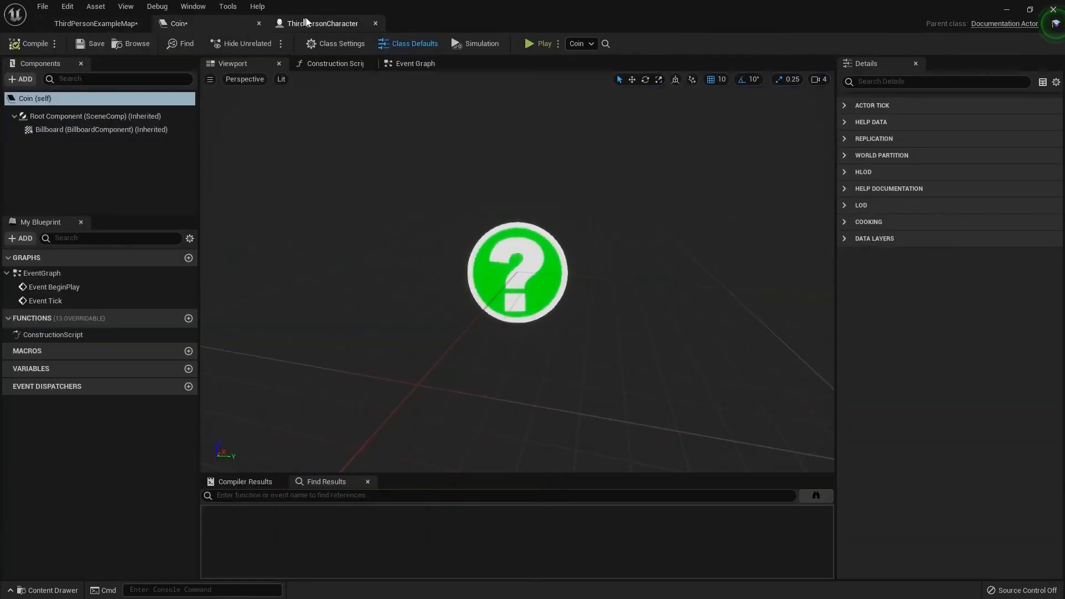
pyautogui.click(322, 23)
pyautogui.click(172, 24)
pyautogui.click(101, 23)
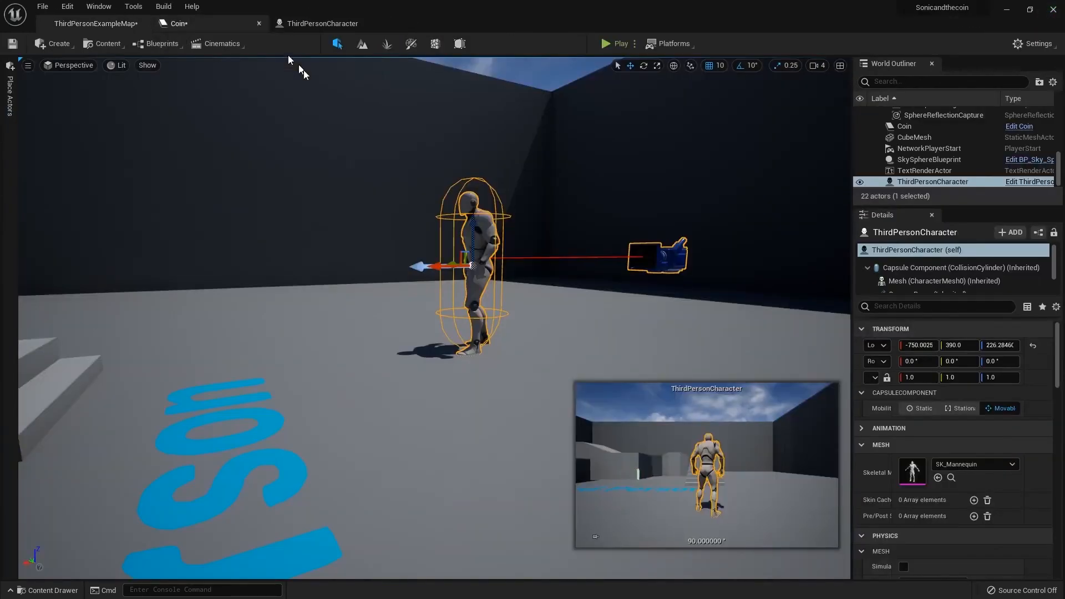
pyautogui.moveTo(444, 256); pyautogui.dragTo(311, 239, button='right')
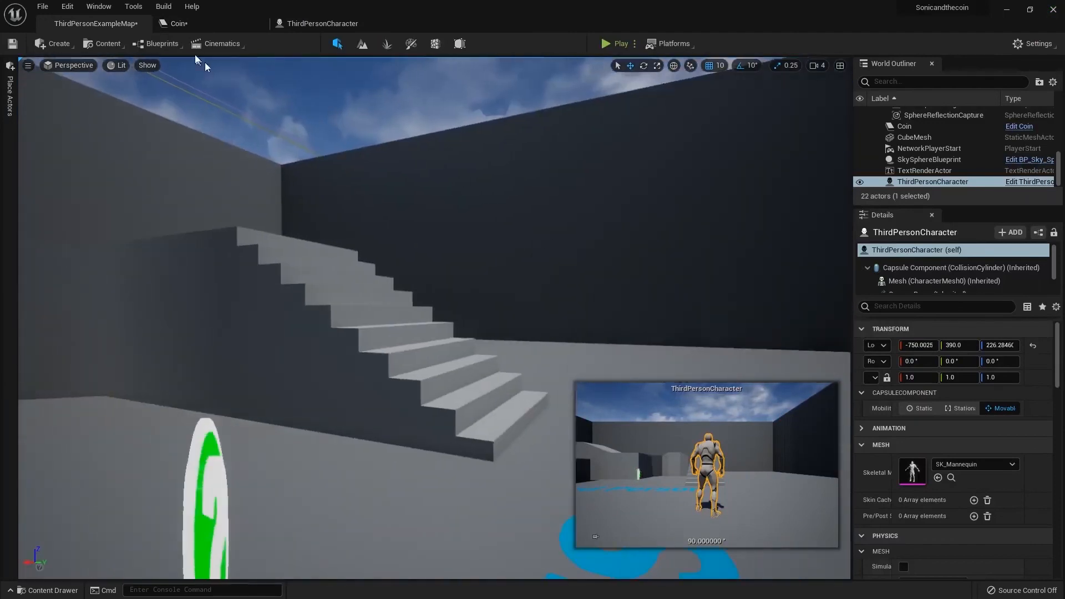
pyautogui.click(200, 24)
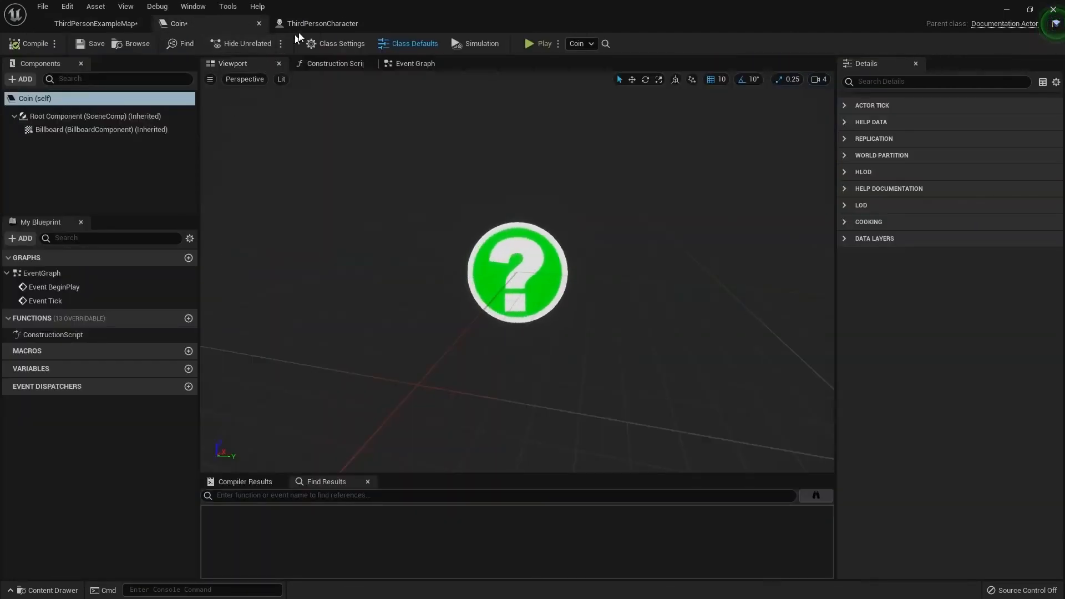
pyautogui.click(322, 23)
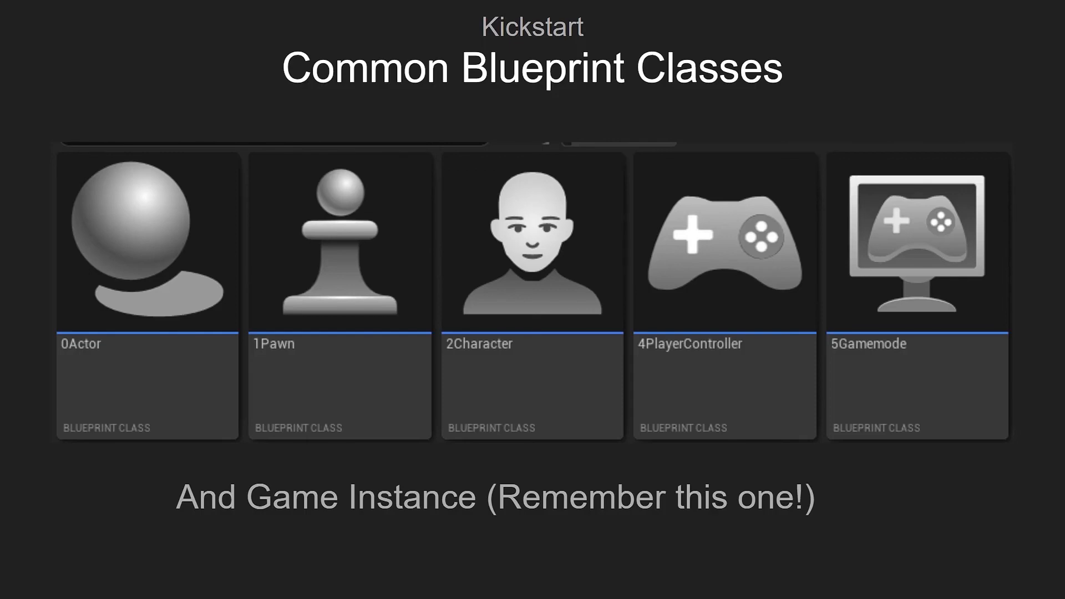